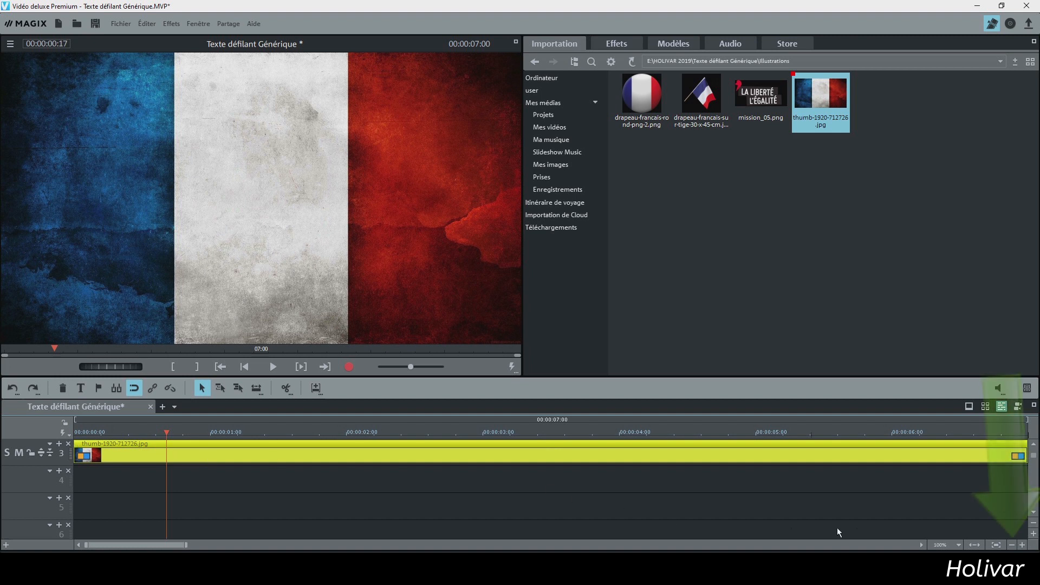
Extend the flag background image on track 3 to a duration of 47 seconds.
click(1011, 545)
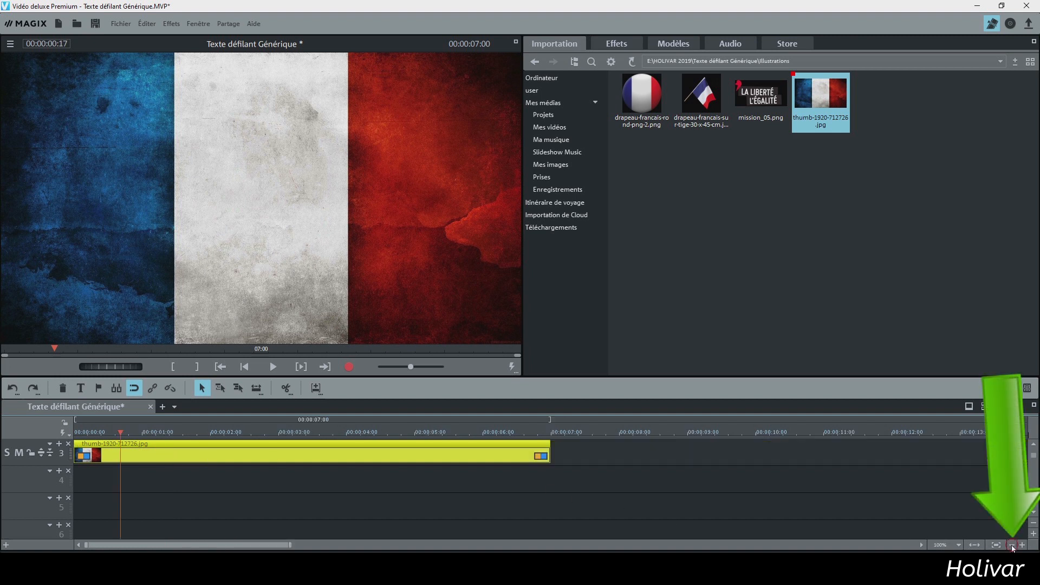
click(1011, 546)
click(1011, 546)
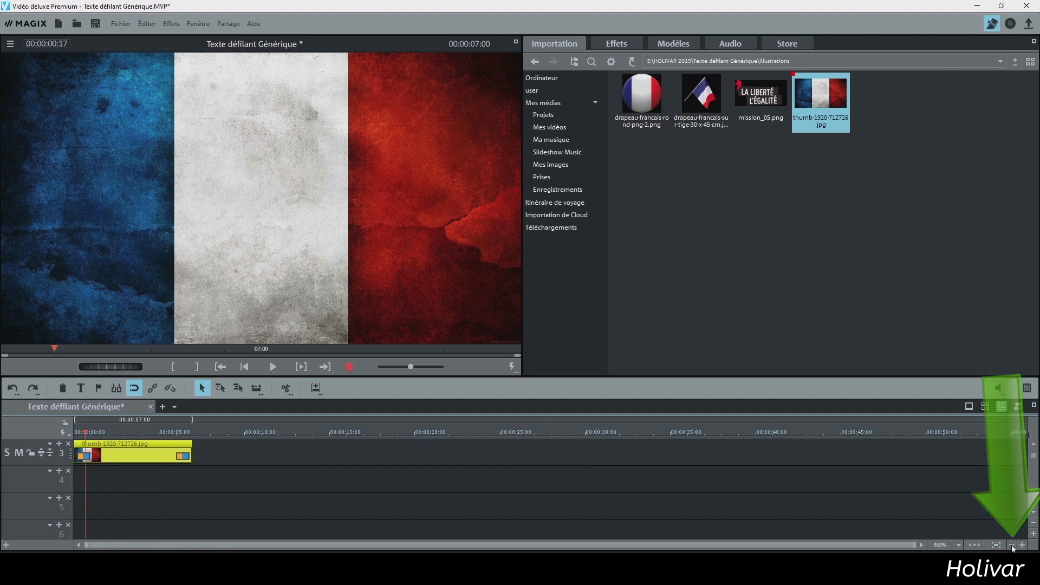
drag(190, 455, 872, 453)
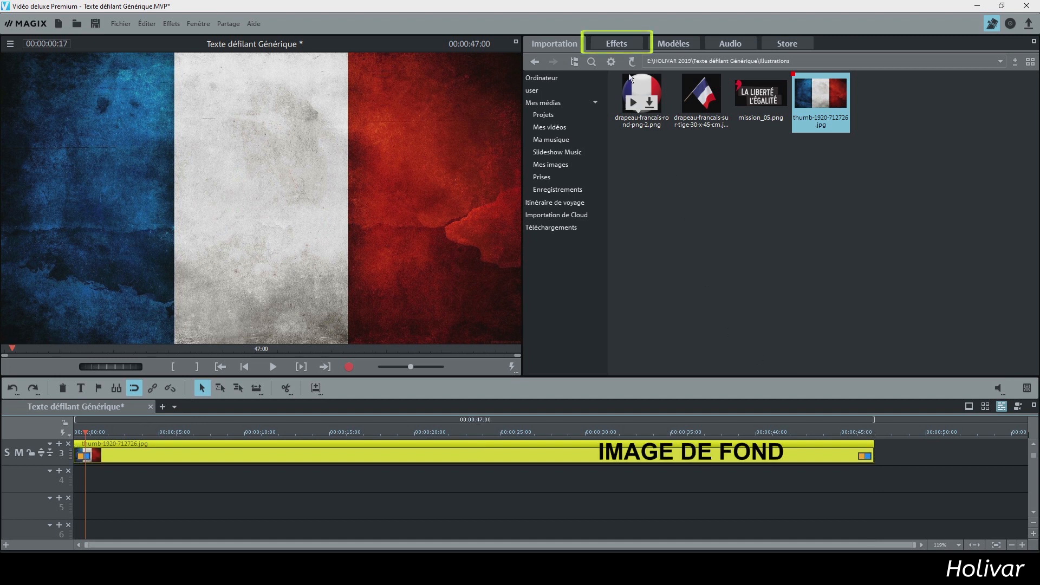
Add a new title object over the flag image with the title editing effect (Édition de titres).
click(619, 44)
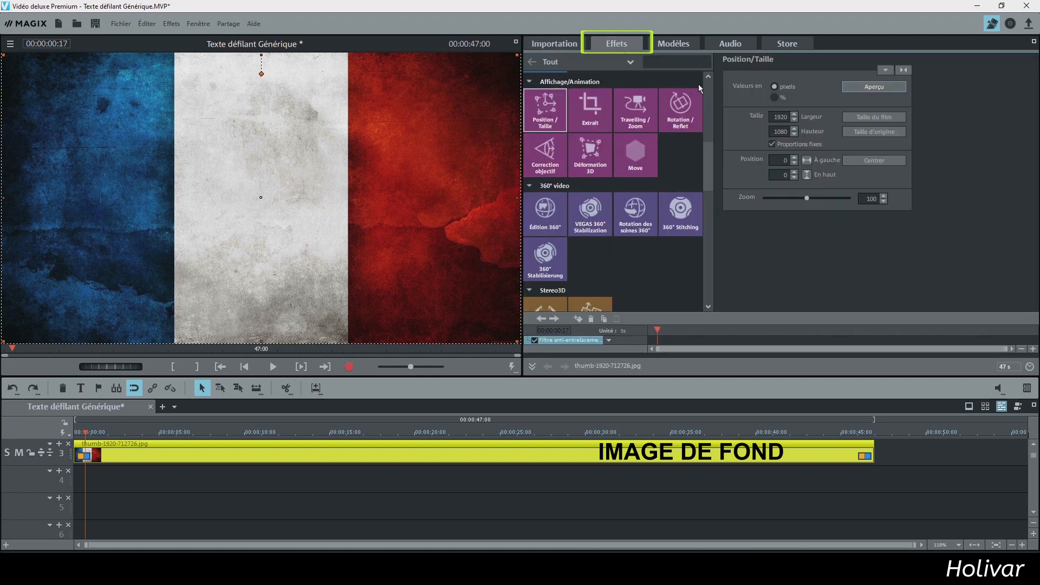
scroll(698, 87, up, 5)
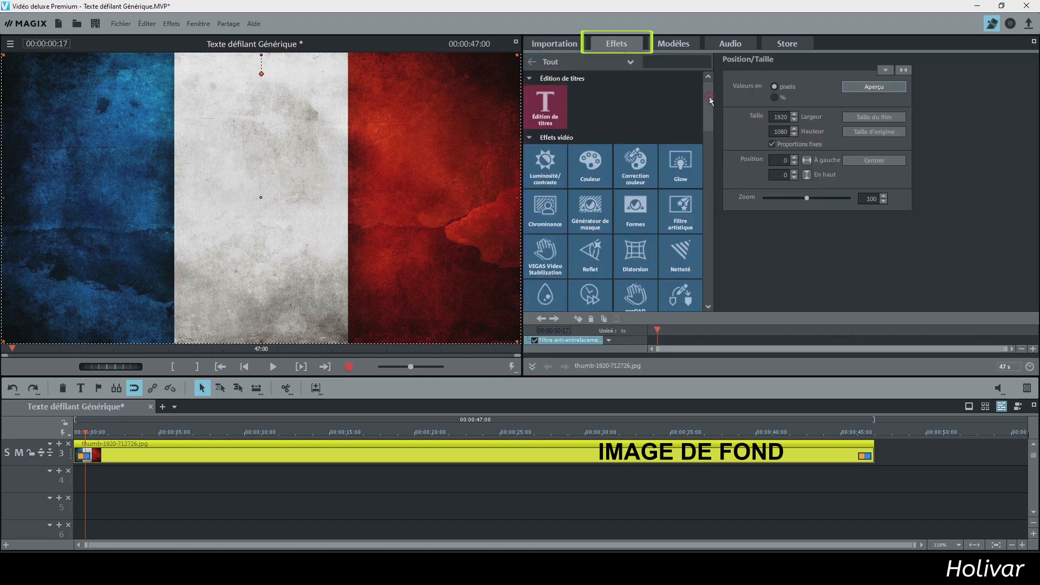
click(554, 102)
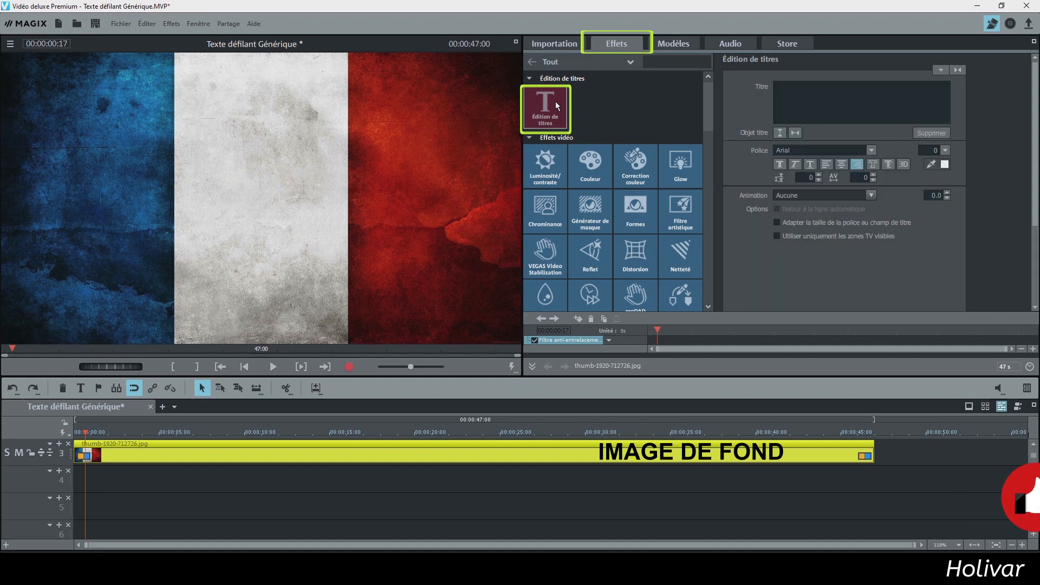
click(250, 172)
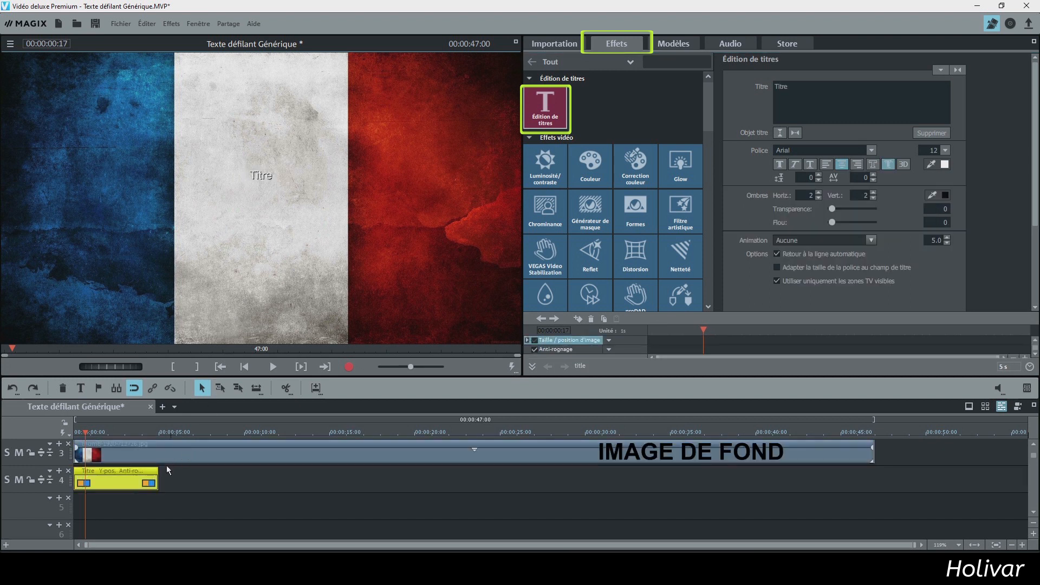
Lengthen the title clip on track 4 to about 31 s and shift it to start at about 8 s.
drag(158, 482, 485, 483)
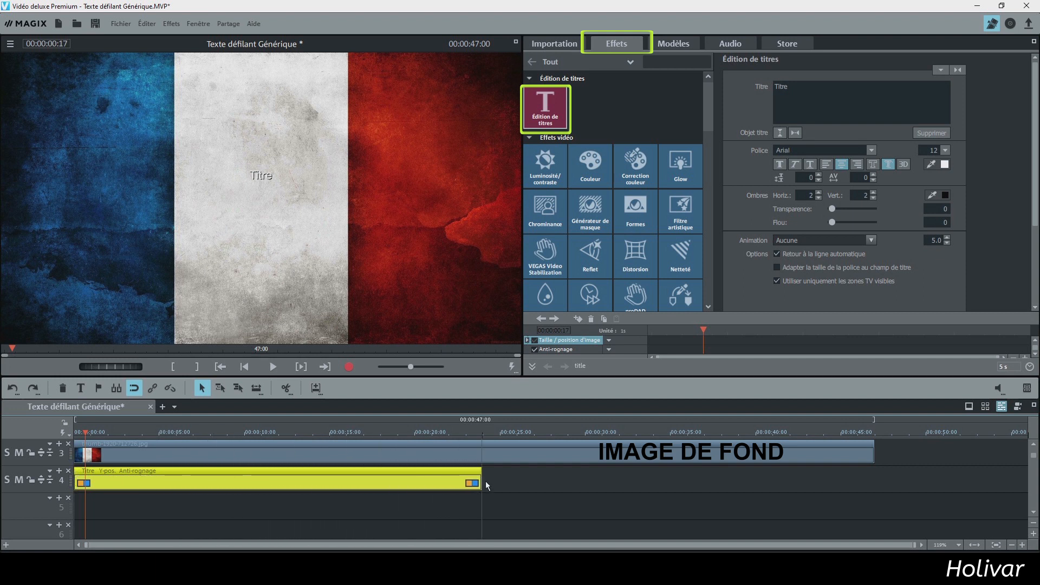
drag(583, 483, 604, 486)
drag(481, 485, 620, 485)
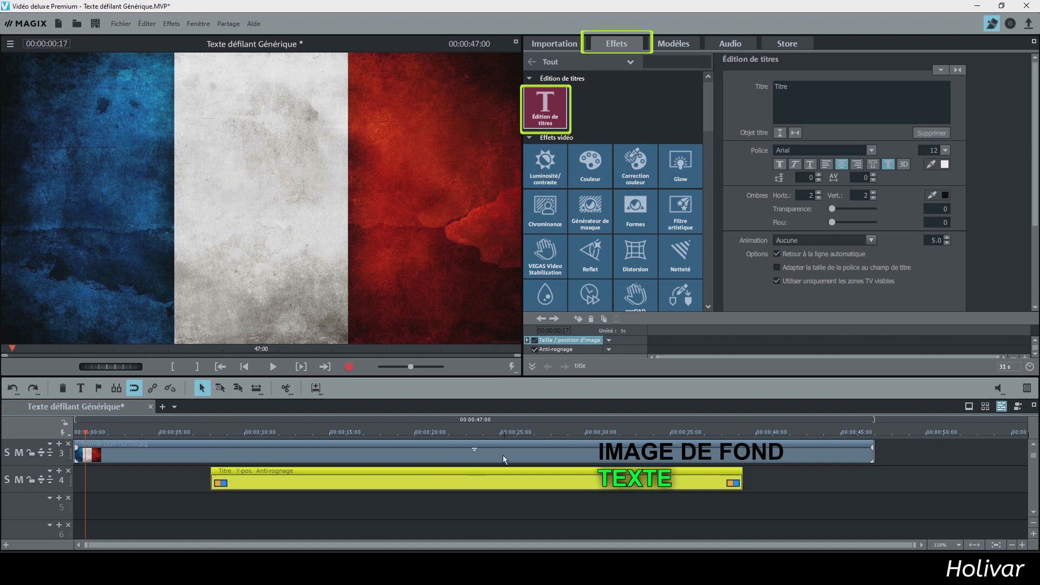
Format the title, viewed at 00:00:25:08, as bold at size 20, with shadow transparency 19 and blur 24.
click(505, 430)
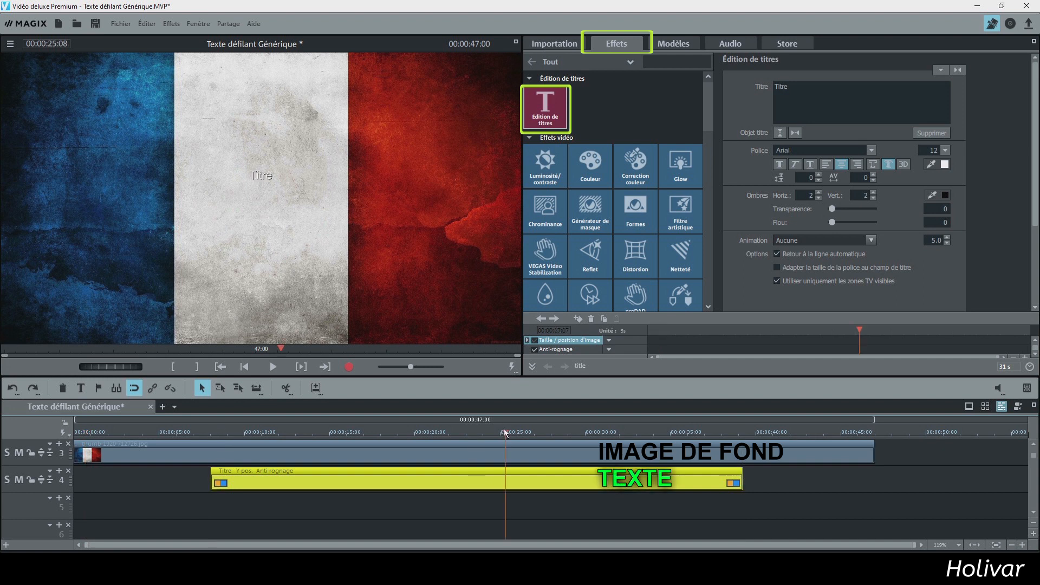
click(780, 165)
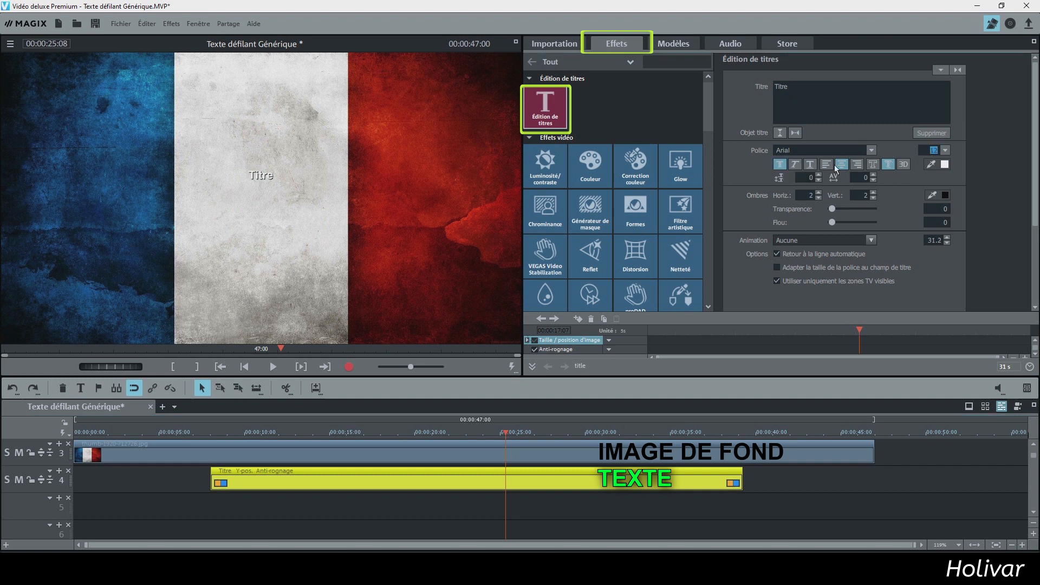
text(20)
key(Return)
drag(842, 223, 845, 223)
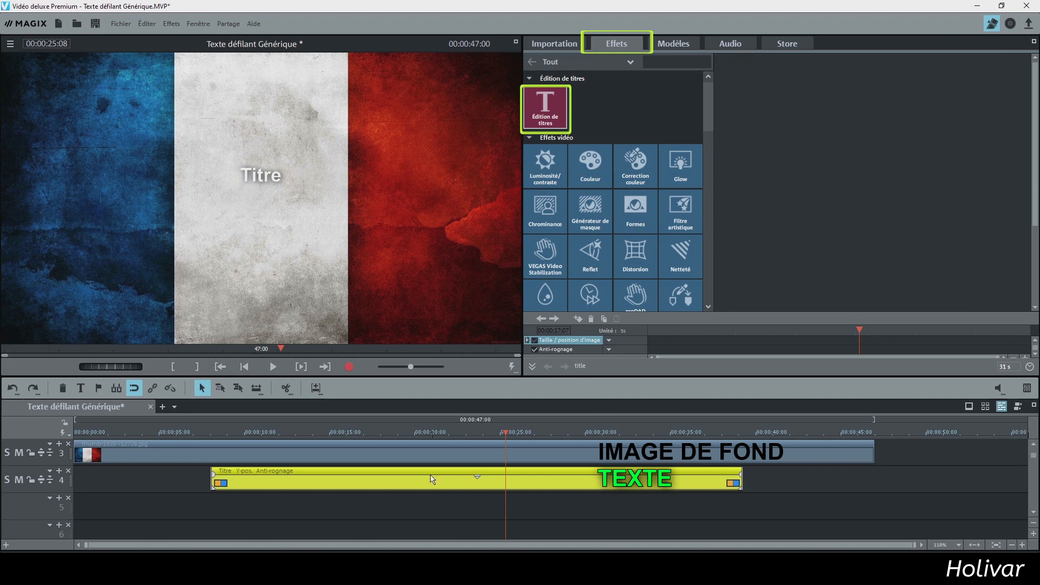
Replace the title text with "Les hommes naissent et demeurent libres et égaux en droits. Les distinctions sociales ne peuvent être fondées que sur l'utilité commune.".
double_click(430, 480)
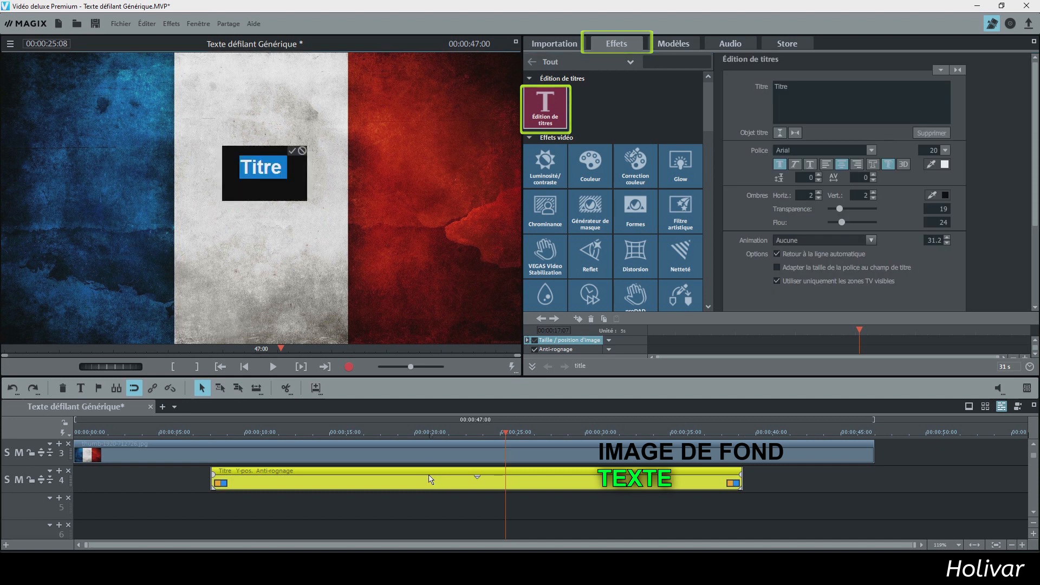
text(Les hommes naissent)
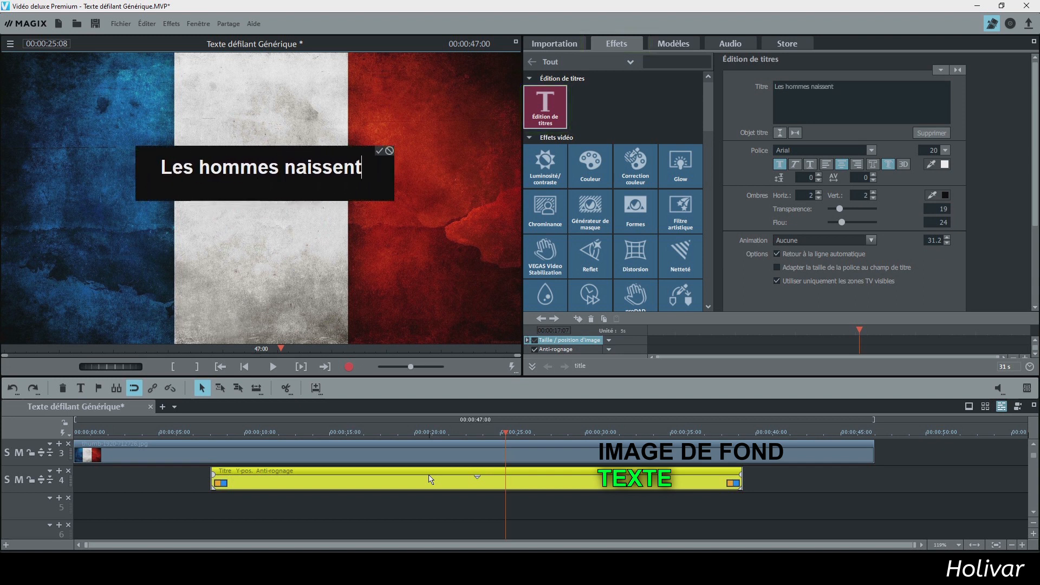
text( et demeurent libres et)
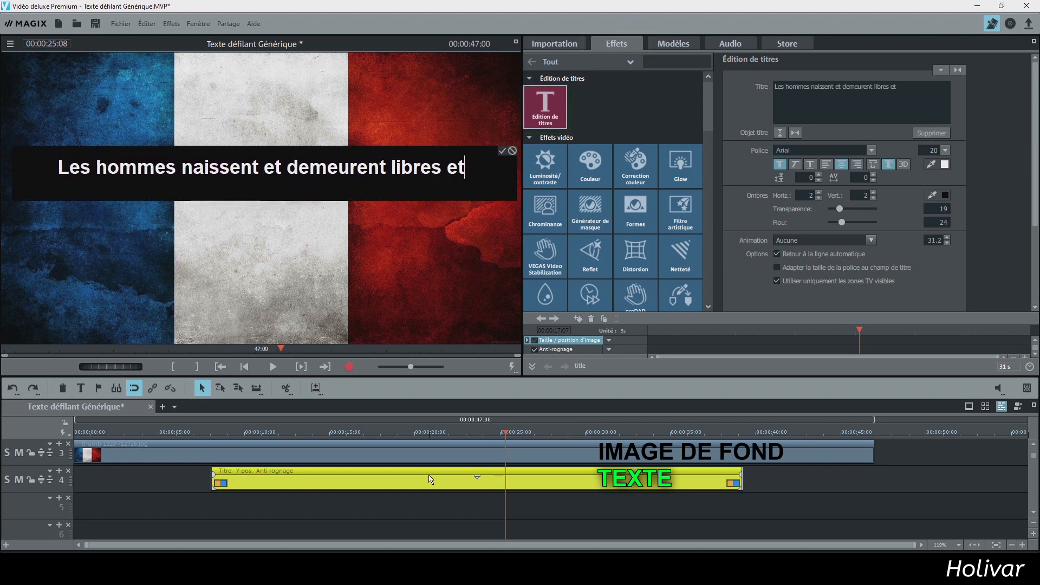
text( égaux en droits. Les distinc)
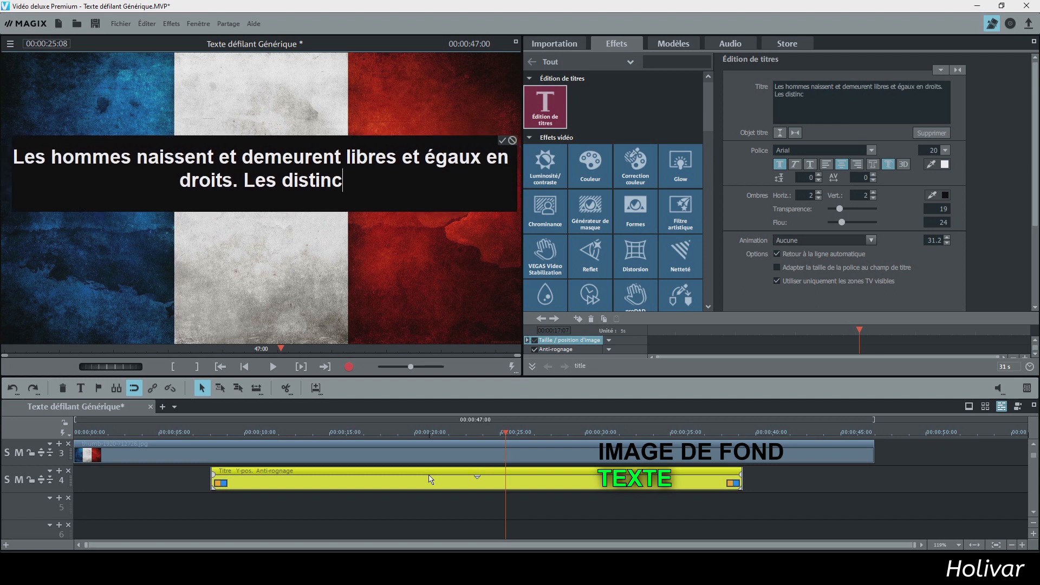
text(tions sociales ne peuvent être fondées que sur l'utilité commune.)
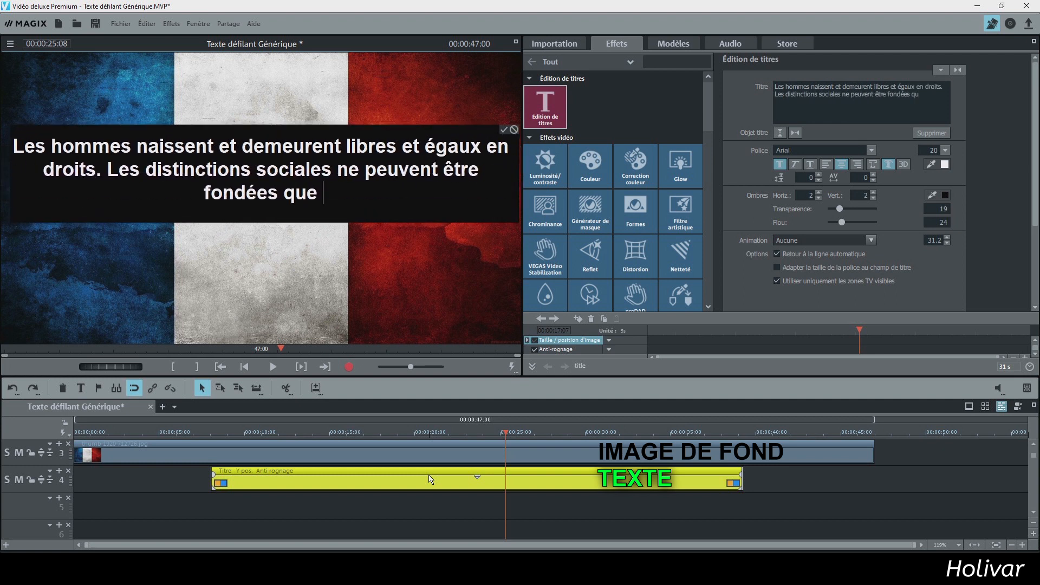
Add a second paragraph after blank lines, running from "Le but de toute association politique est" to "et la résistance à l'oppression.".
key(Return)
key(Return)
key(Return)
text(Le but de toute association politique est la conservation des doist)
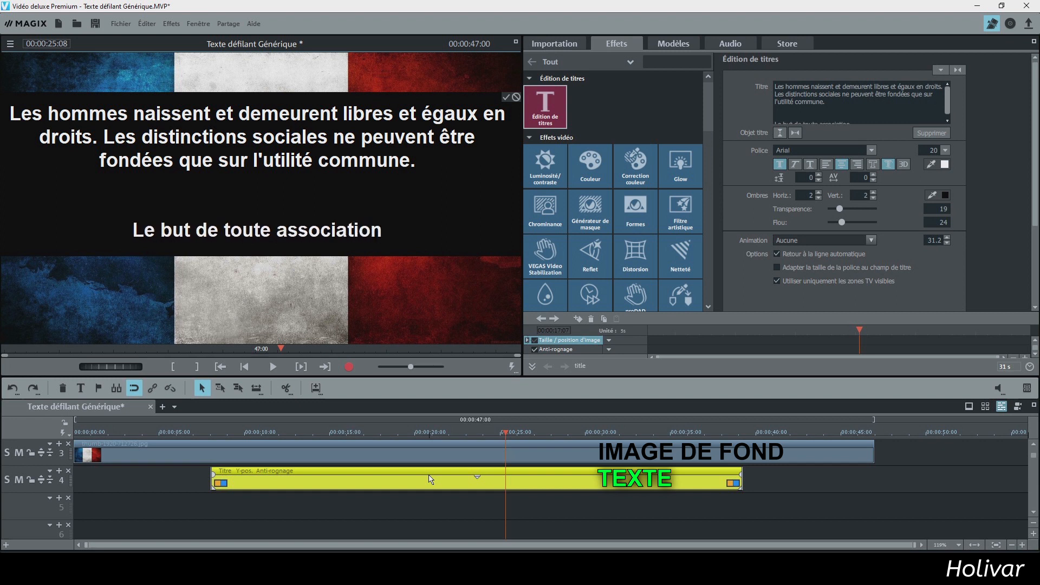
key(BackSpace)
key(BackSpace)
key(BackSpace)
key(BackSpace)
text(roits naturels)
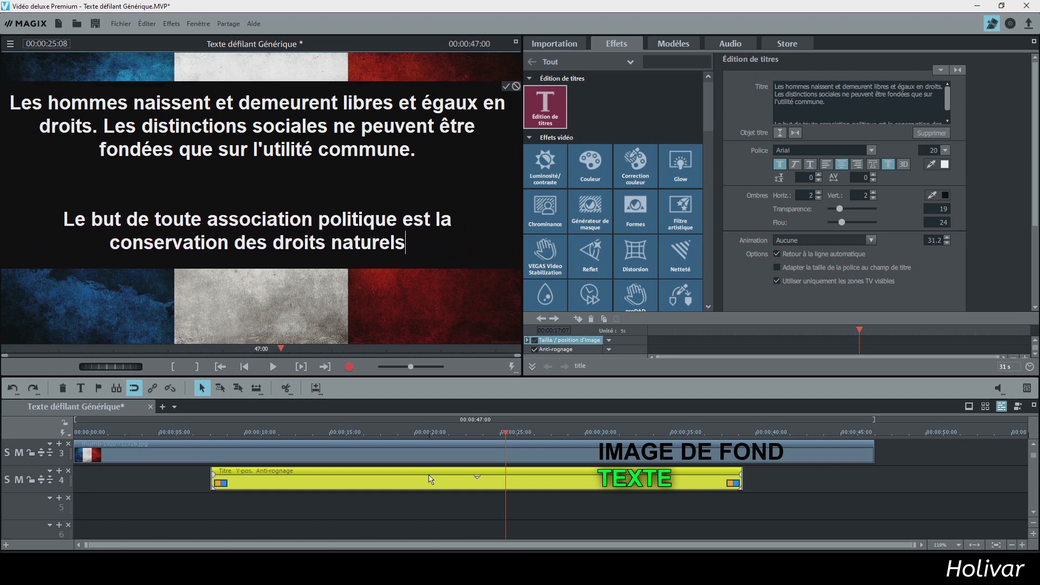
text( et imprescriptibles de l'homme.)
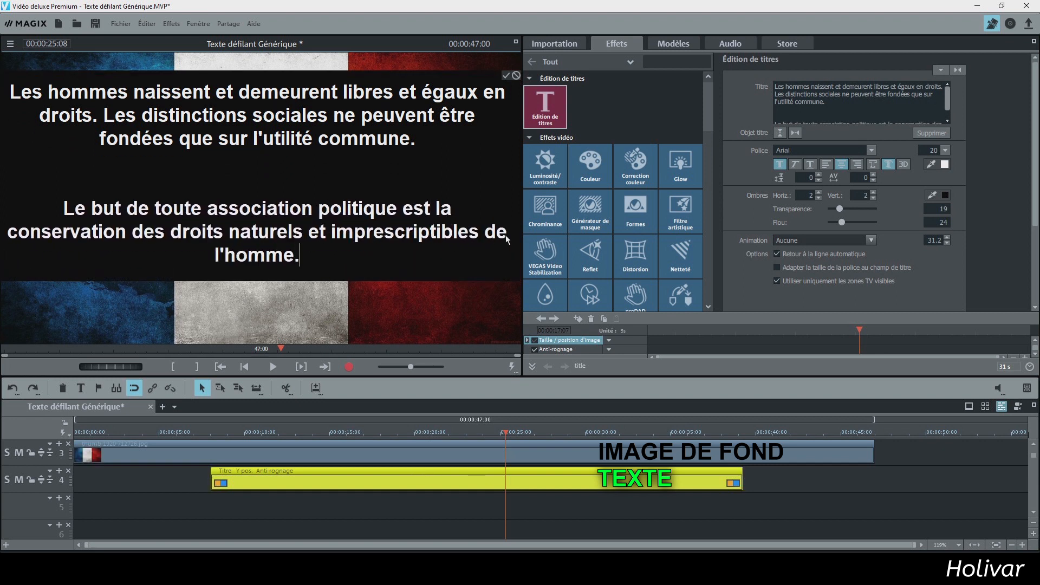
text( Ces droits sont la liberté, la propriété, la sûreté, et la résistance à l'oppression.)
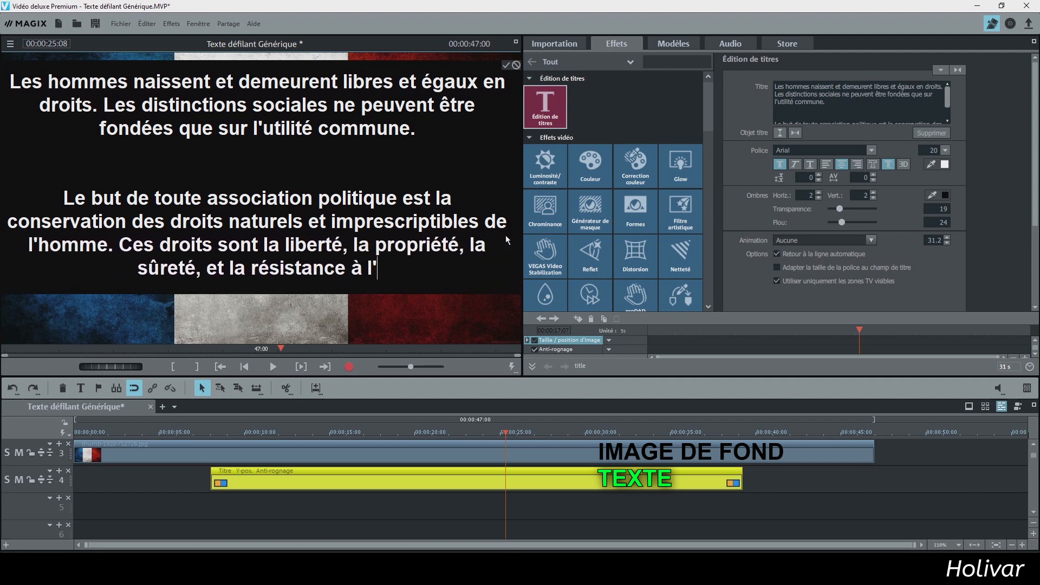
Add a third paragraph running from "Le principe de toute souveraineté réside" to "qui n'en émane expressément." and apply the title text.
key(Return)
key(Return)
text(Le principe de toute souver)
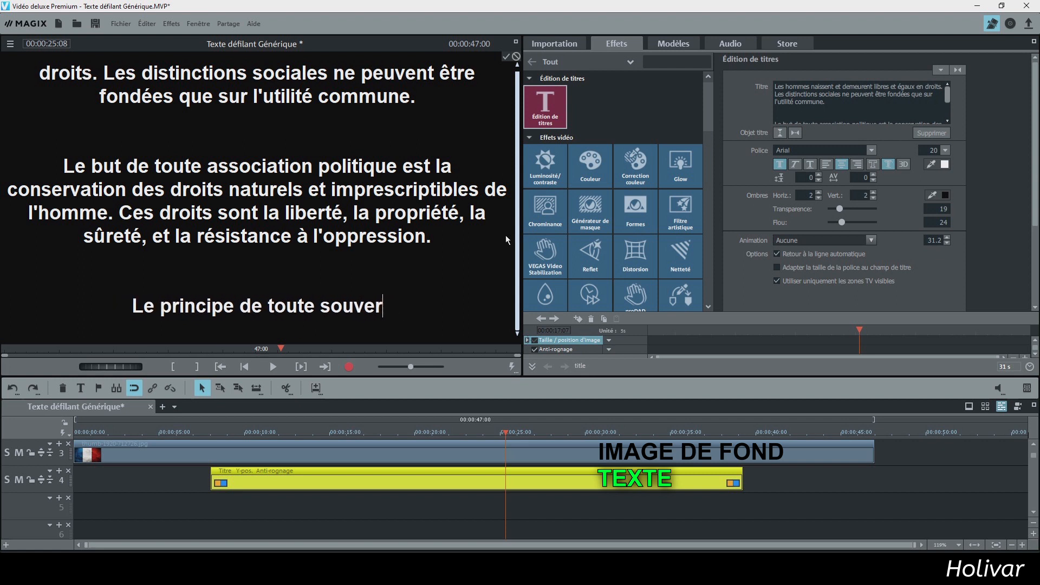
text(aineté réside essentiellement dans la nation)
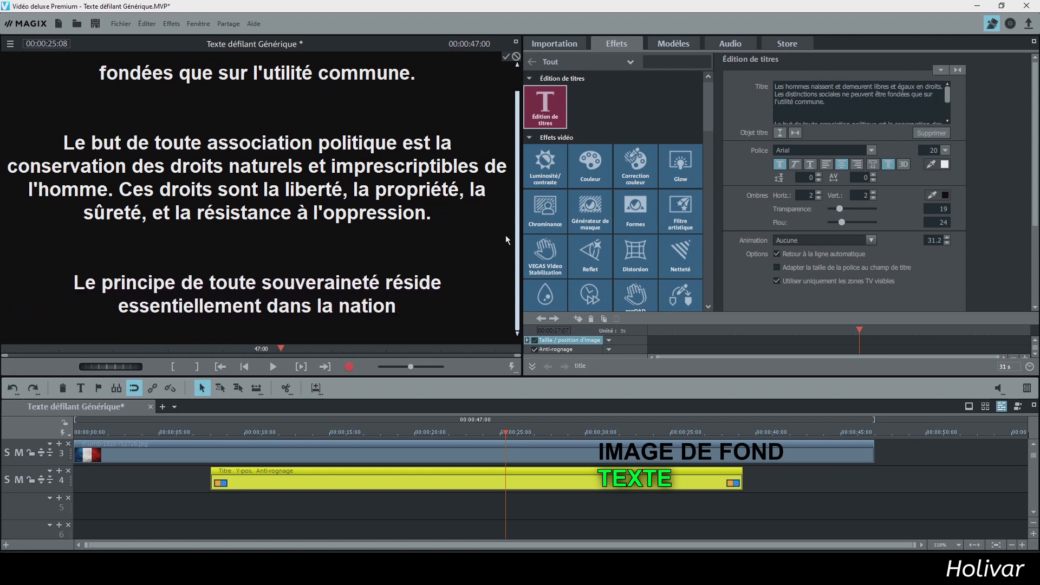
text(. Nul corps, nul individu ne peuy)
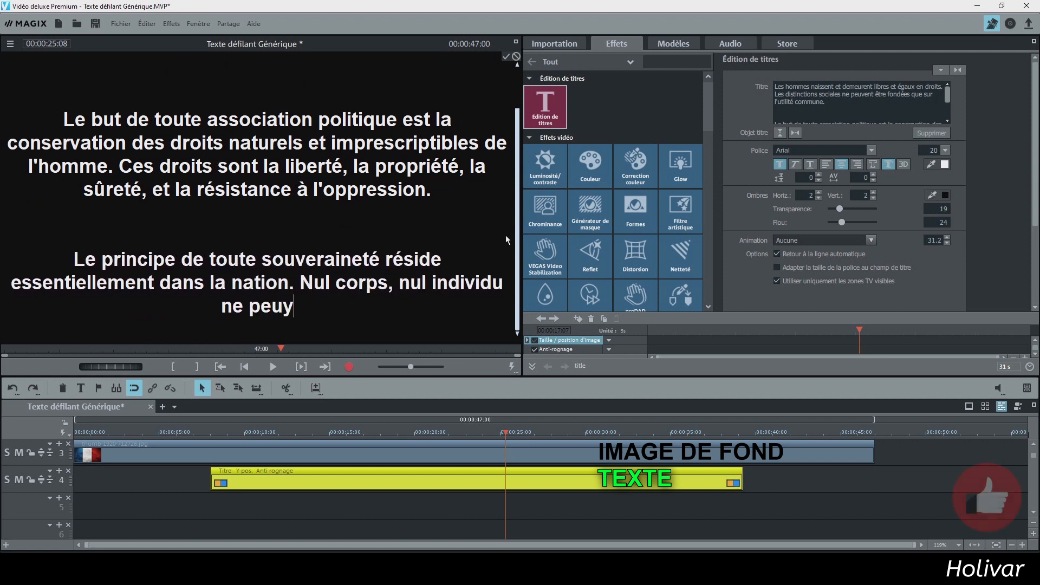
key(BackSpace)
text(t exercer d'a)
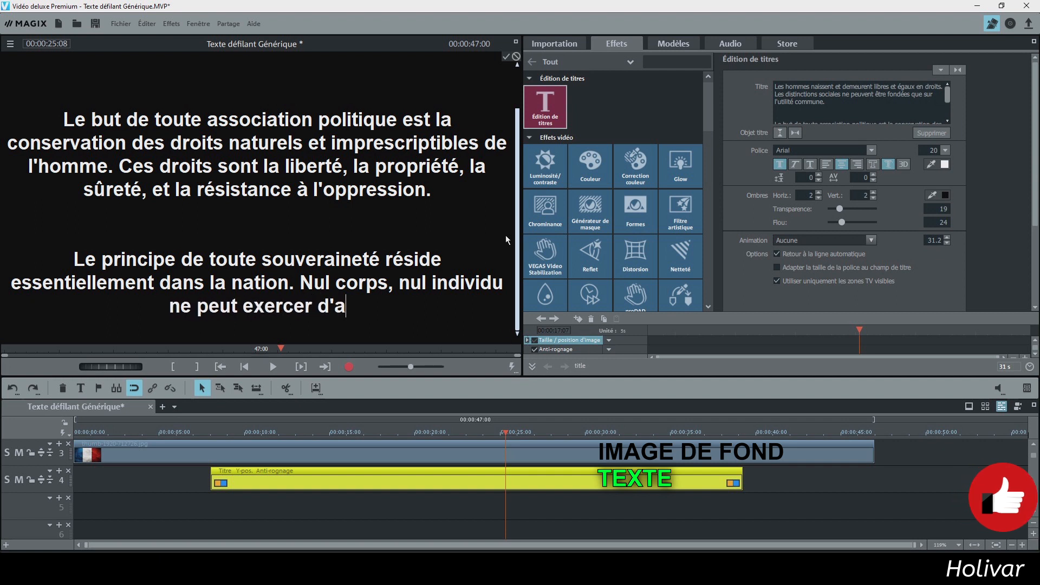
text(utorité qui n'en ém)
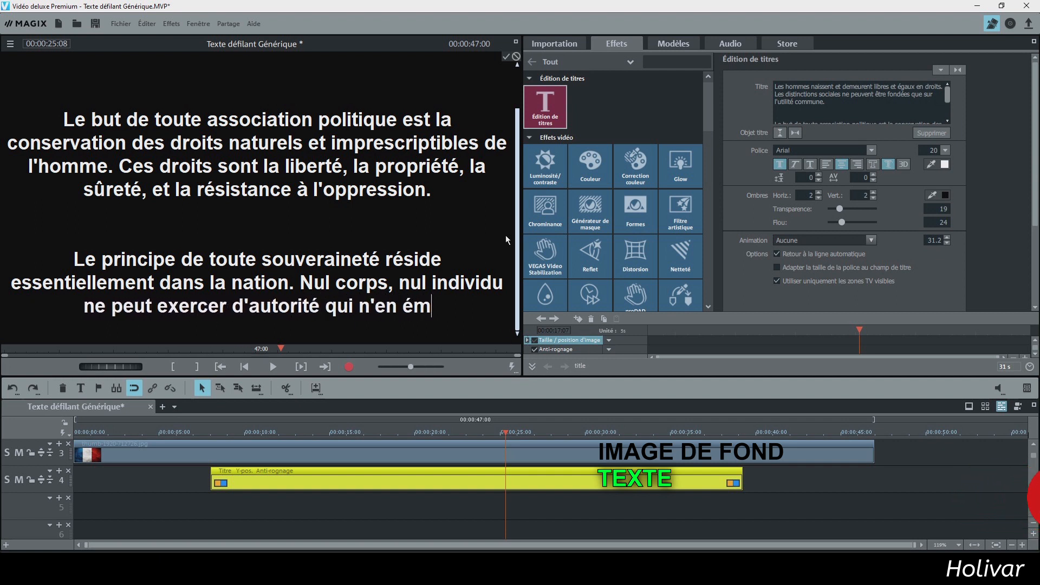
text(ane expressément)
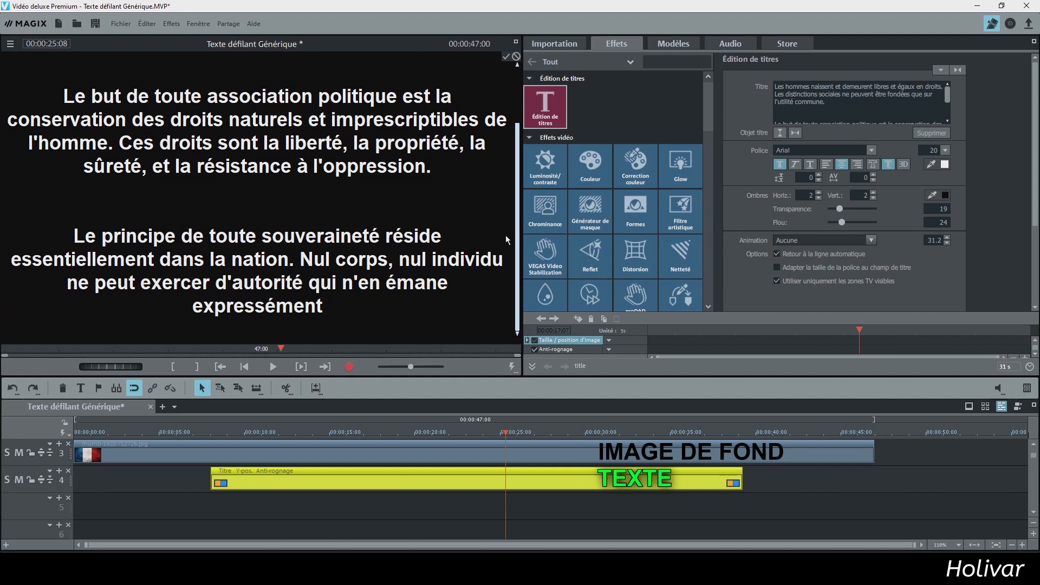
text(.)
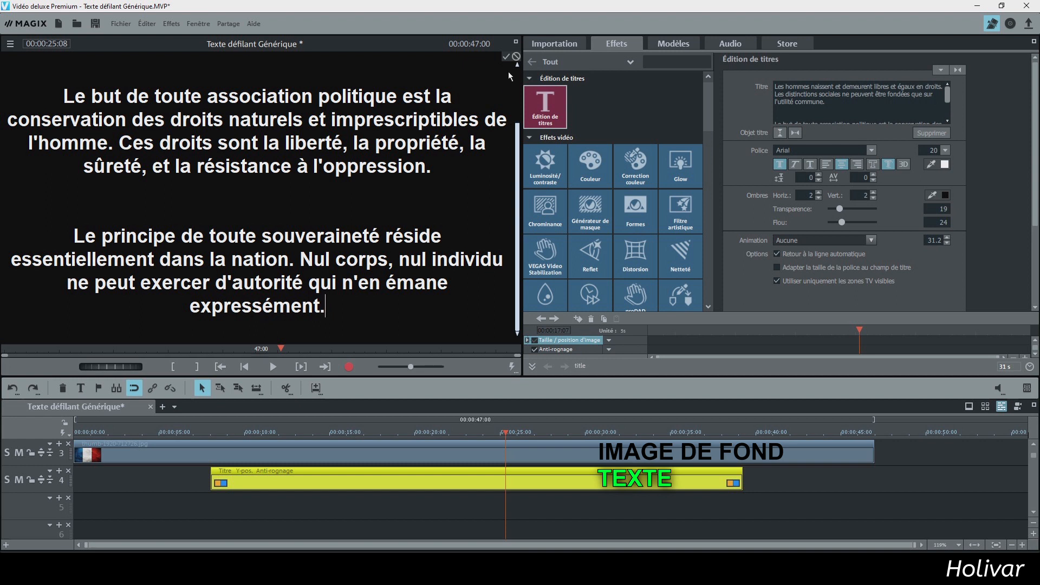
click(506, 56)
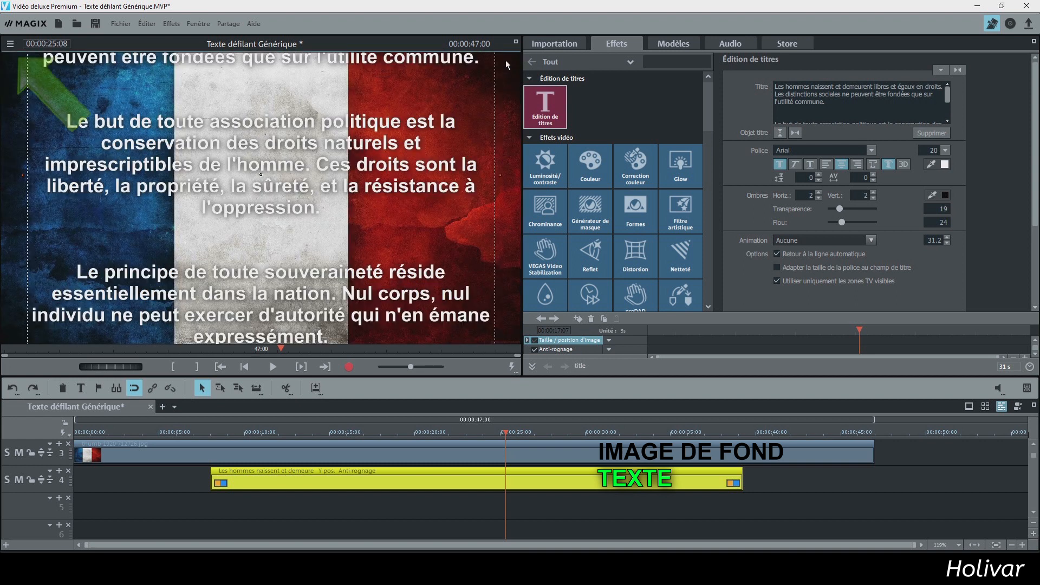
Reduce the preview zoom to 50% and open the Position/Taille effect for the title.
click(11, 47)
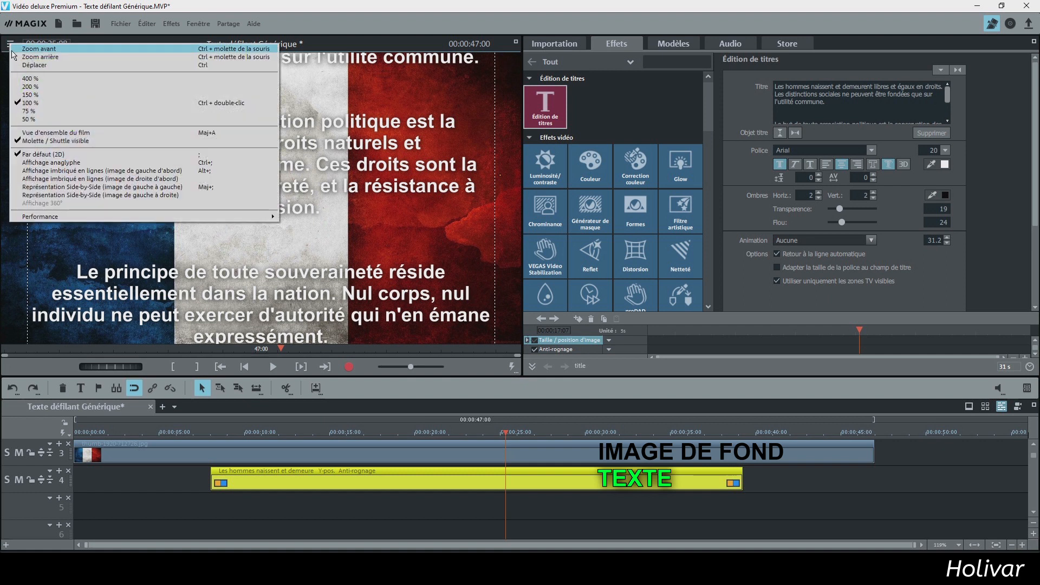
click(47, 119)
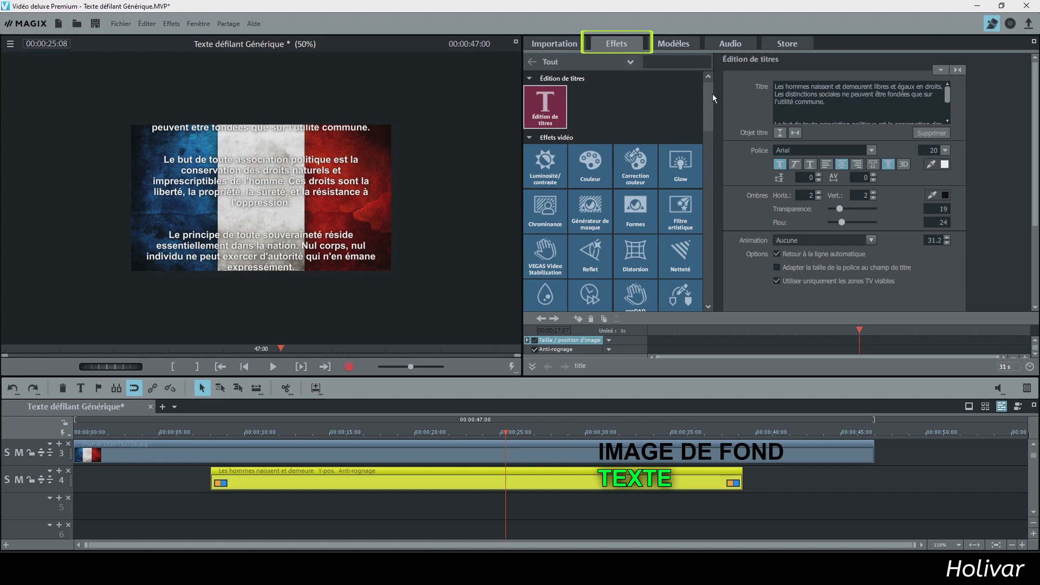
drag(710, 94, 711, 131)
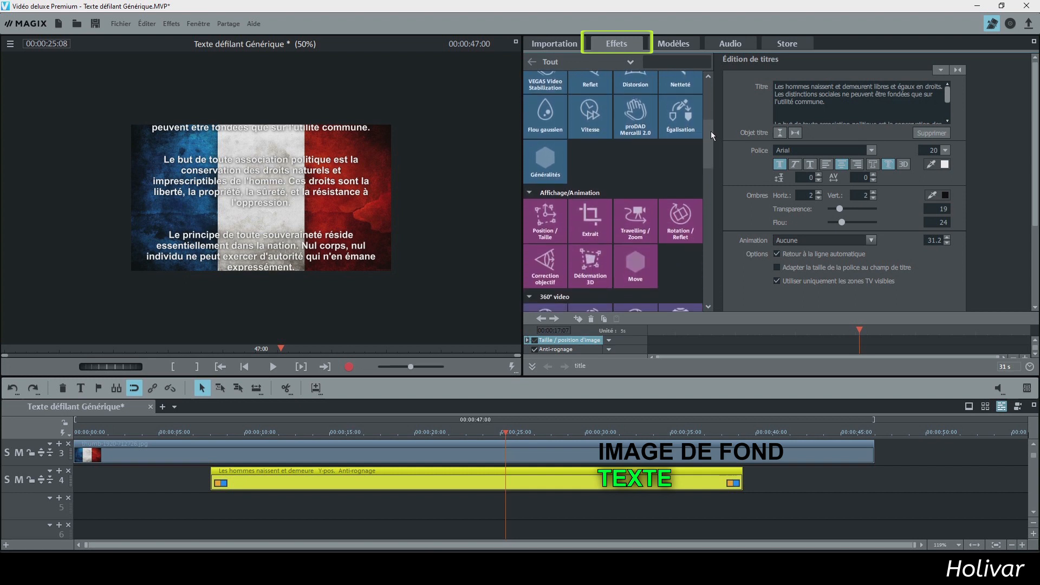
click(555, 219)
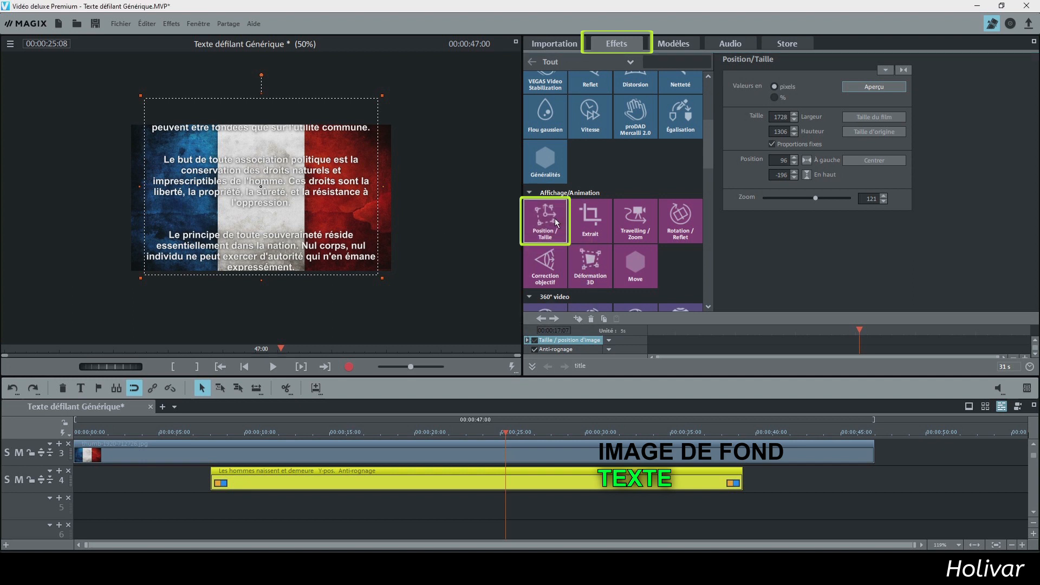
Place the playhead at the title clip's start, 00:00:08:01, and move the text block below the frame to position 92, 1140.
click(212, 436)
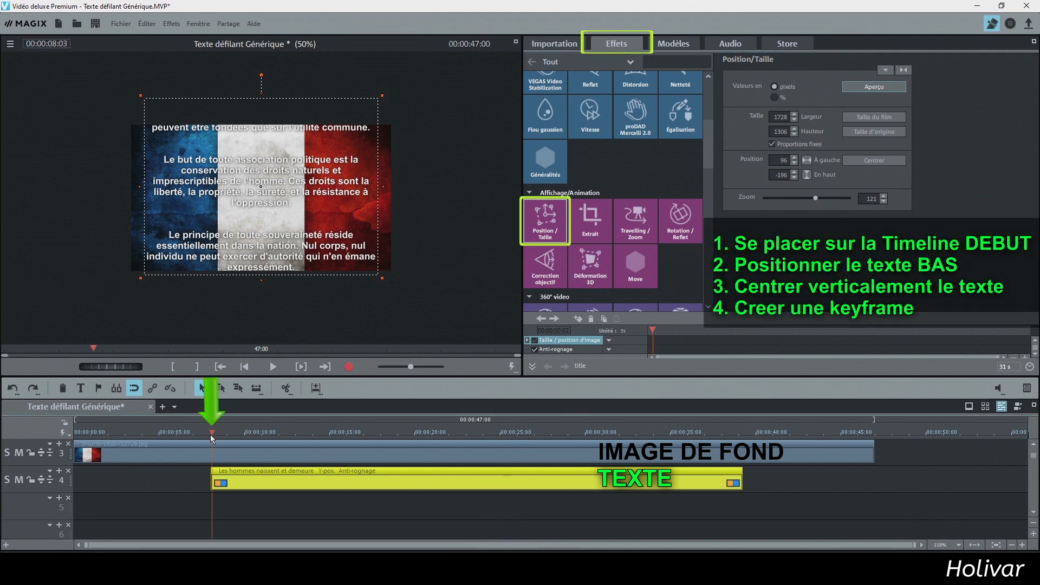
drag(209, 435, 210, 435)
drag(255, 144, 253, 314)
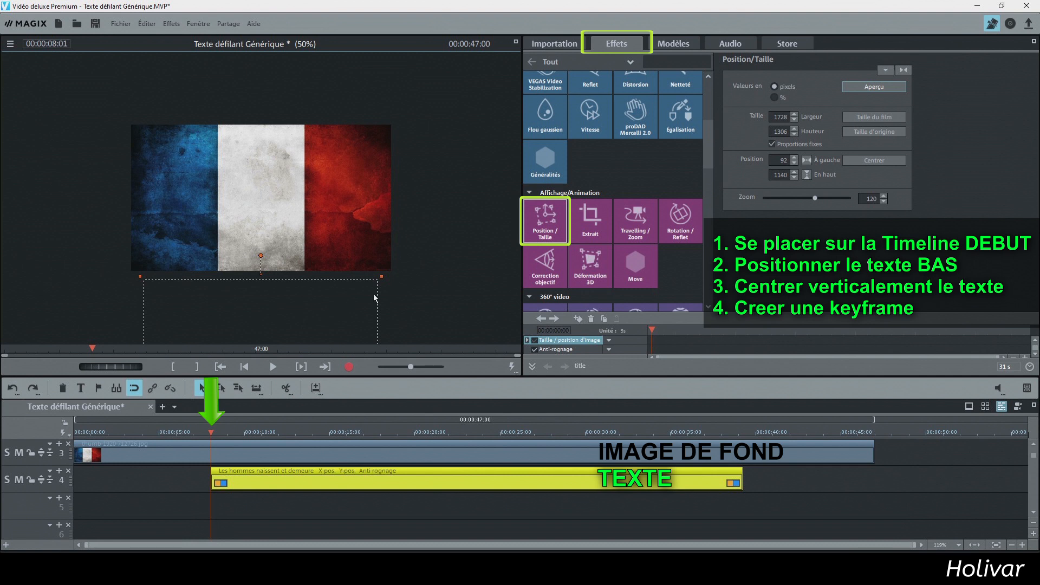
Centre the title text horizontally and create the starting position keyframe at 00:00:08:01.
click(807, 160)
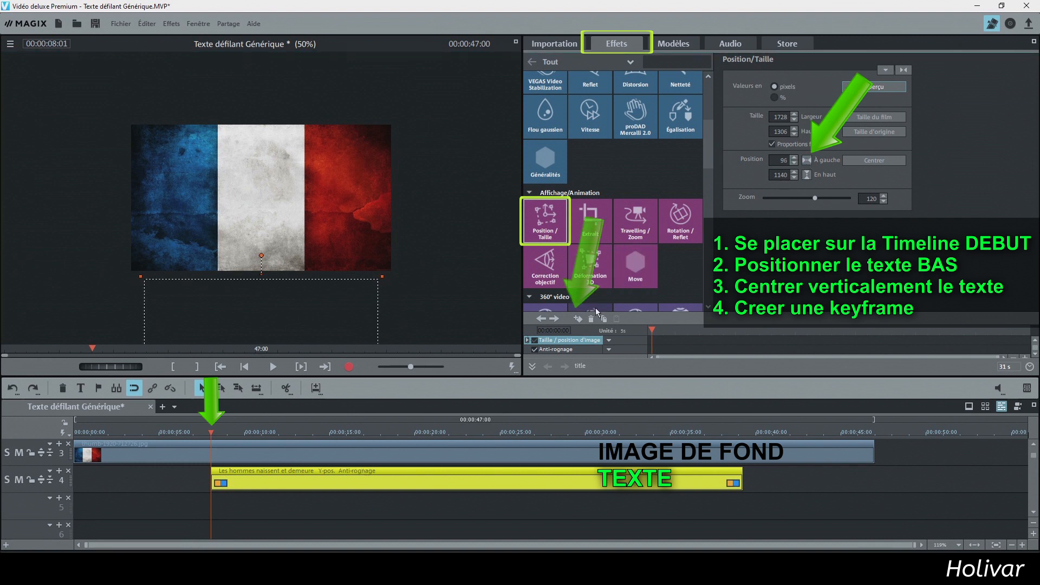
click(575, 320)
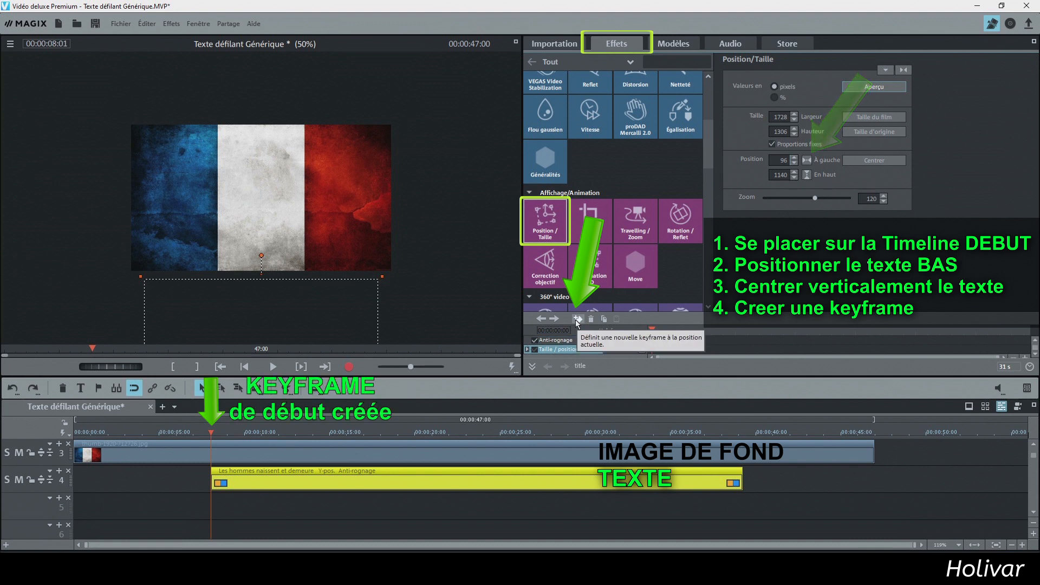
Place the playhead at the title clip's end, 00:00:39:07, and move the text block above the frame to vertical position -1347.
click(741, 433)
click(741, 433)
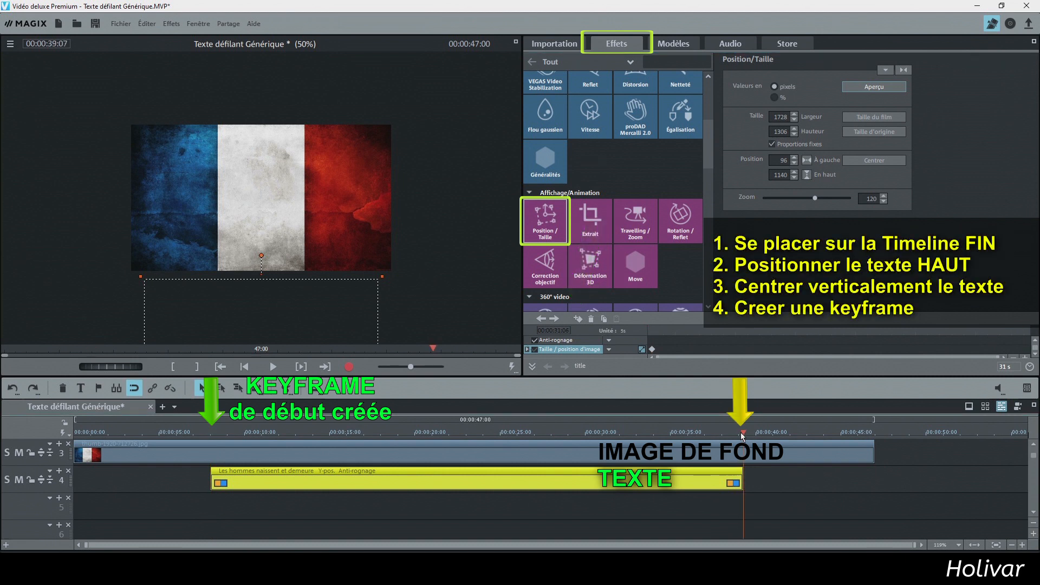
click(729, 479)
click(794, 177)
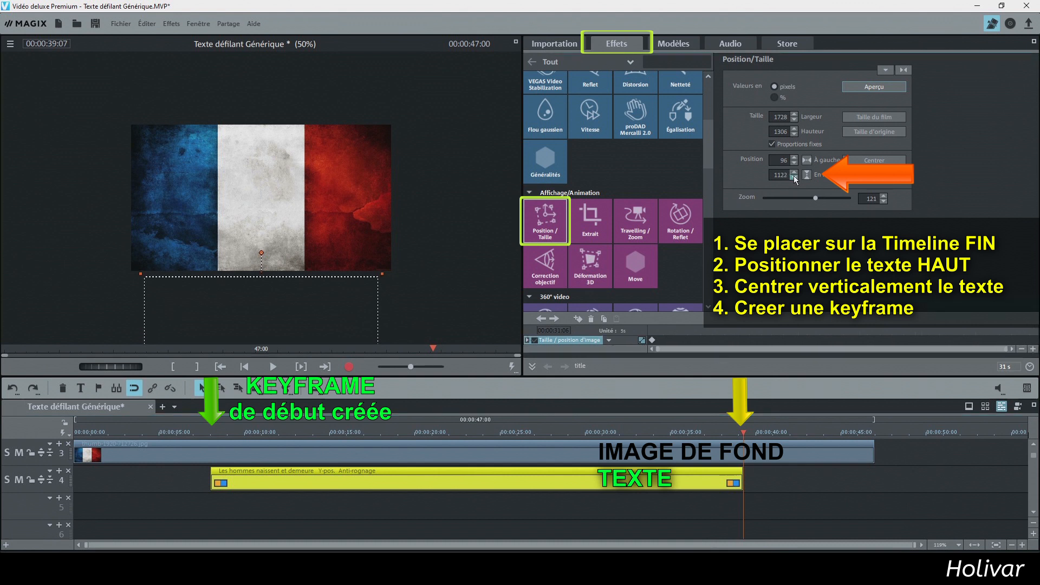
click(794, 178)
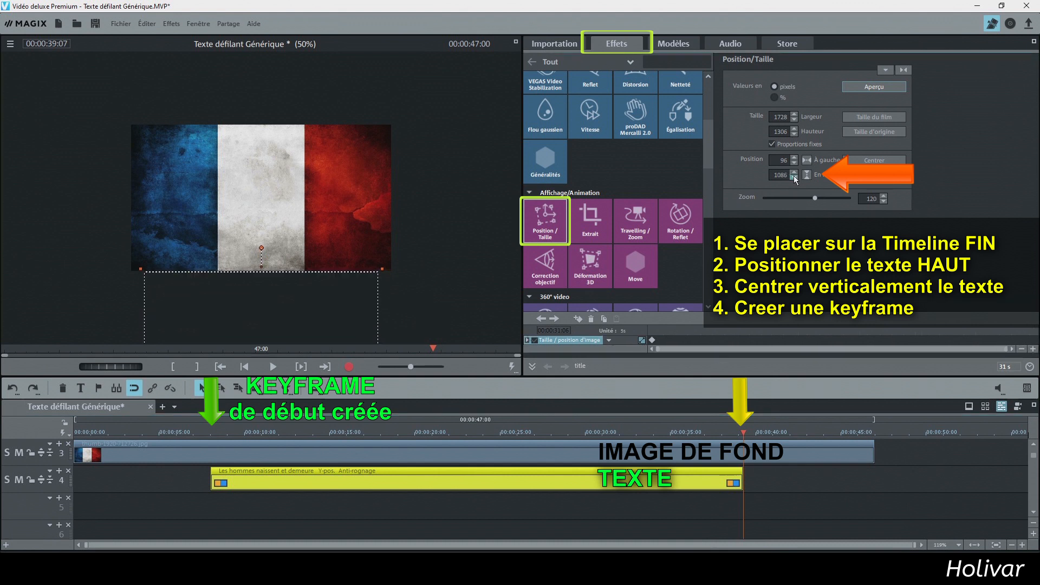
click(794, 178)
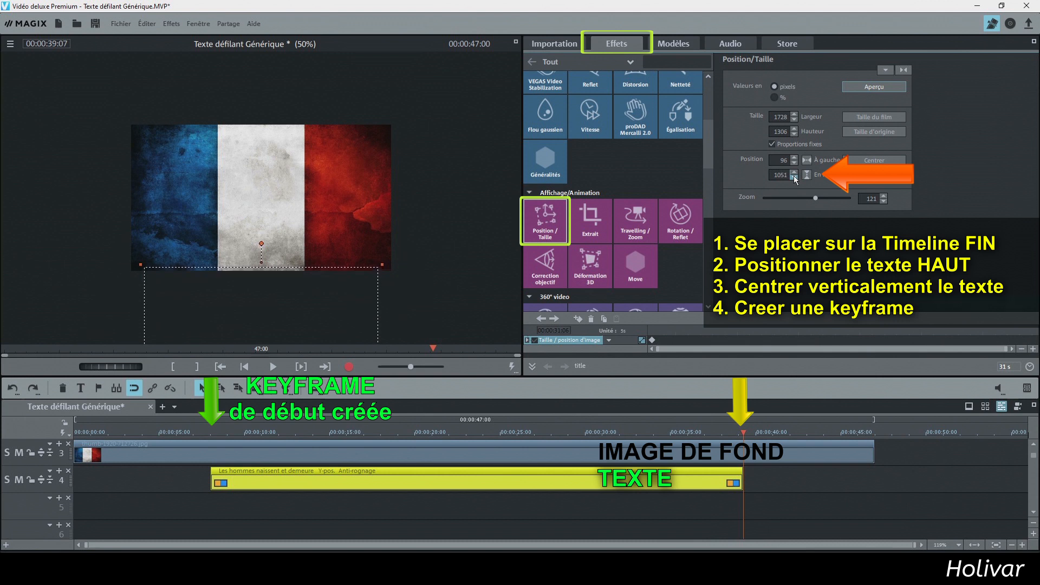
click(794, 178)
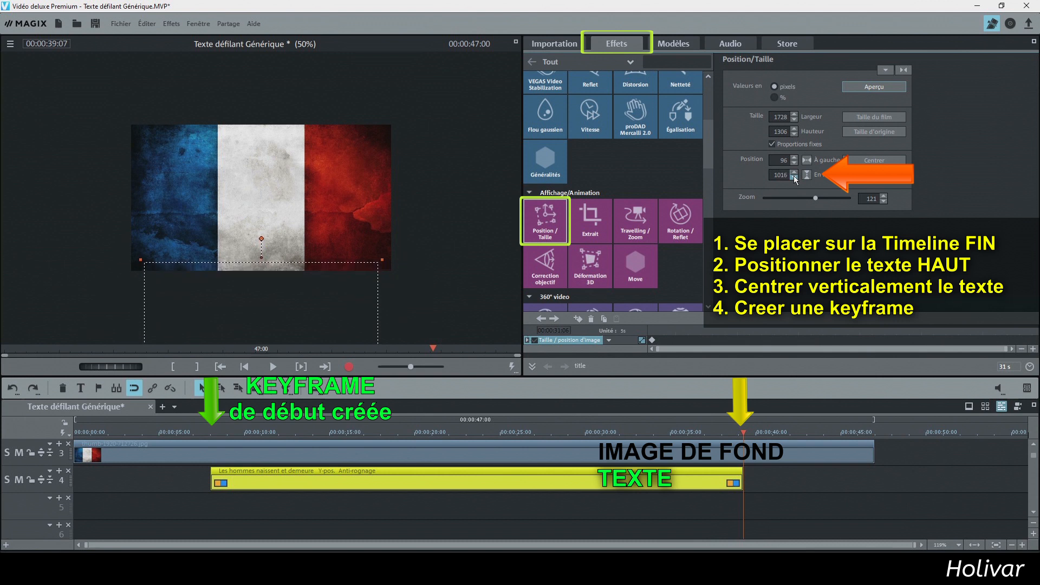
click(794, 178)
click(794, 177)
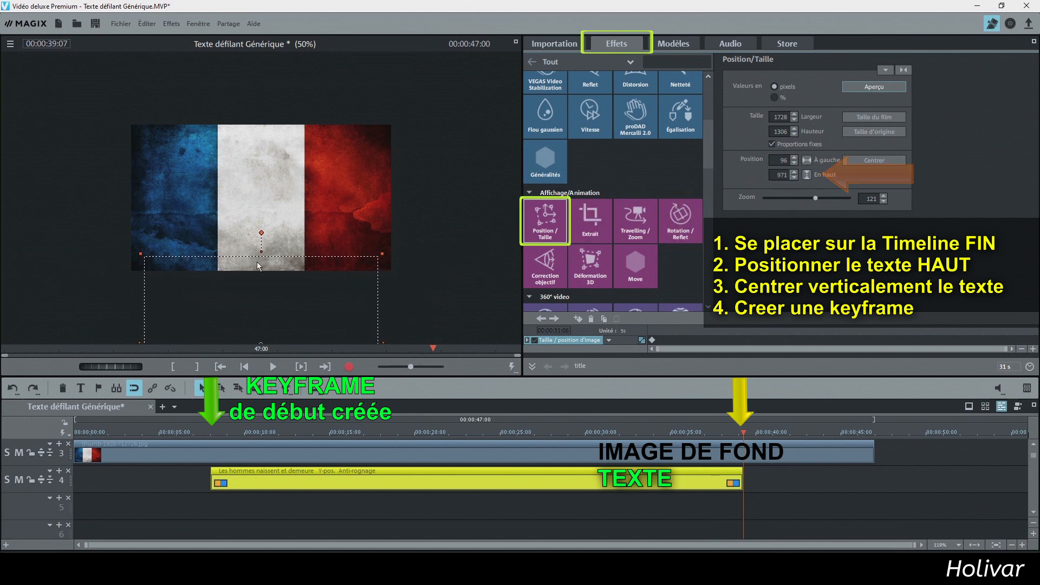
drag(258, 265, 265, 79)
drag(265, 232, 266, 105)
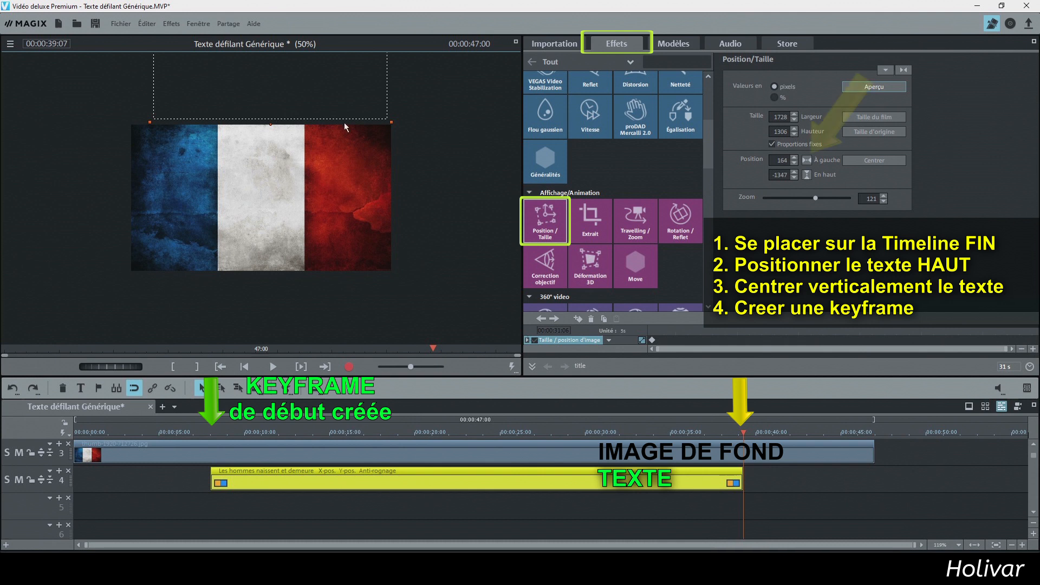
Centre the raised text block horizontally and create the ending position keyframe at the title clip's end.
click(805, 160)
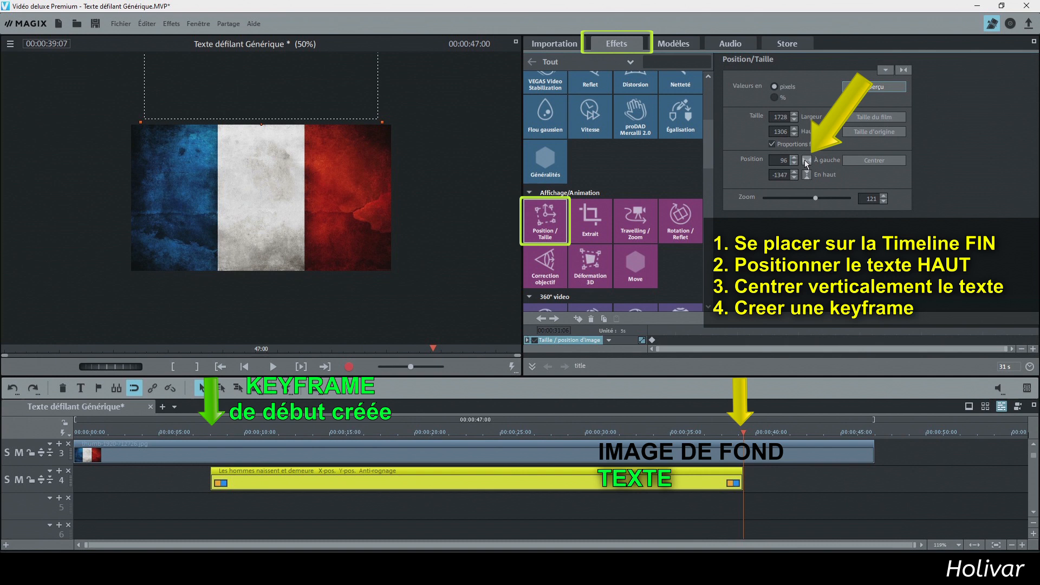
click(577, 317)
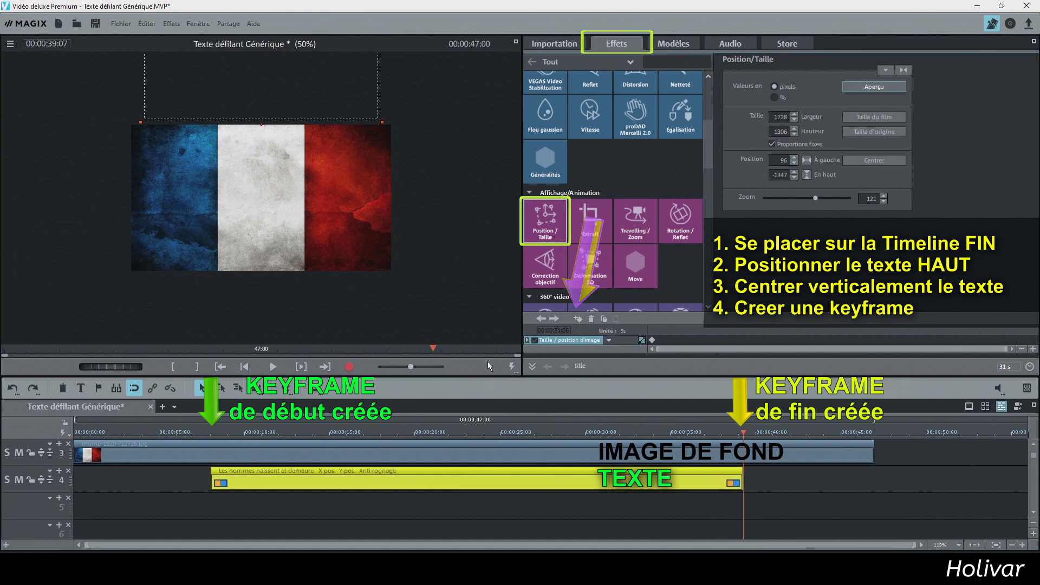
Play back the scrolling title from 00:00:07:04, just before the clip starts, to check its movement.
click(244, 367)
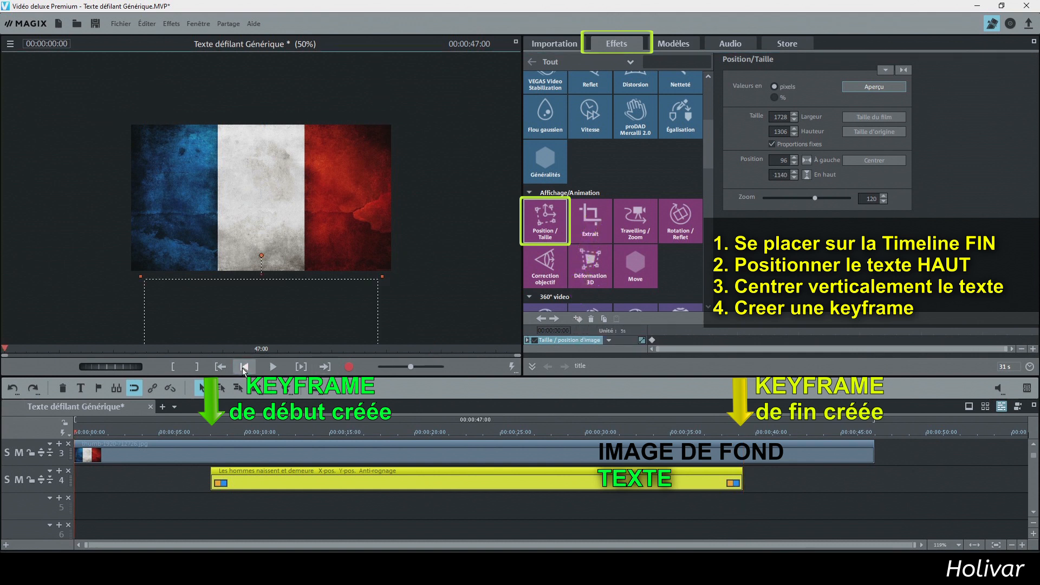
click(194, 433)
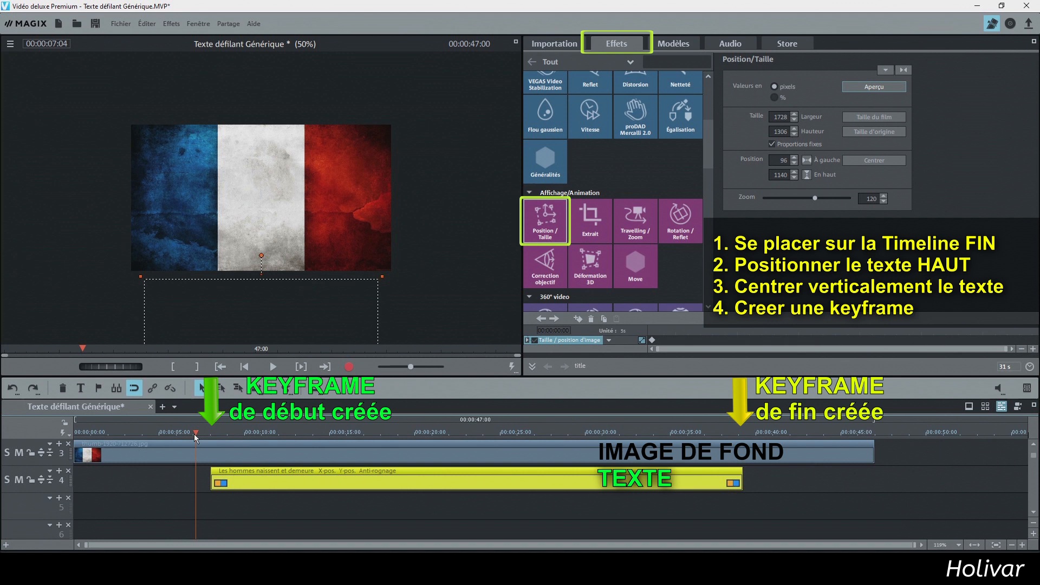
click(272, 367)
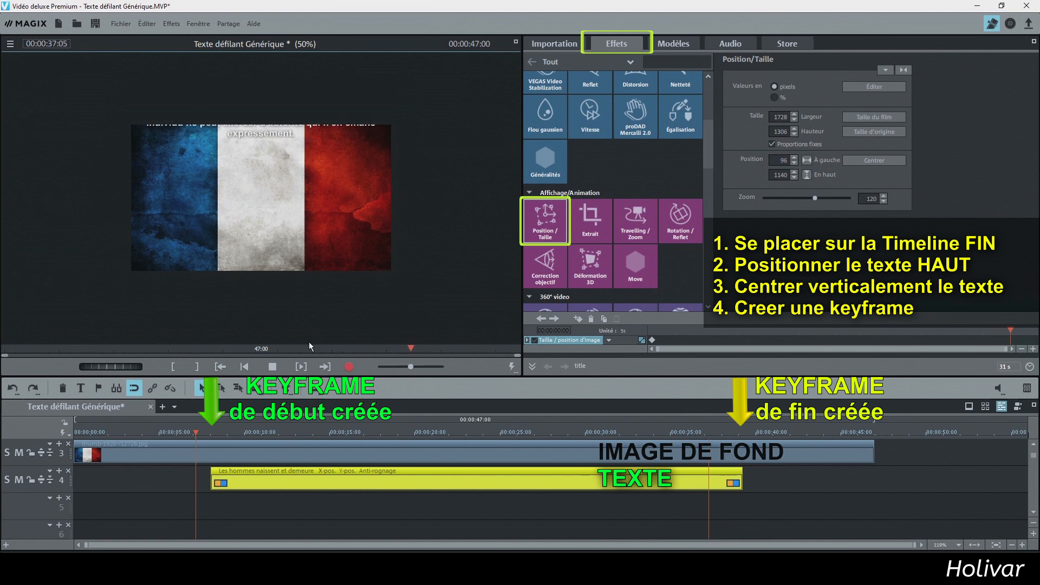
click(271, 367)
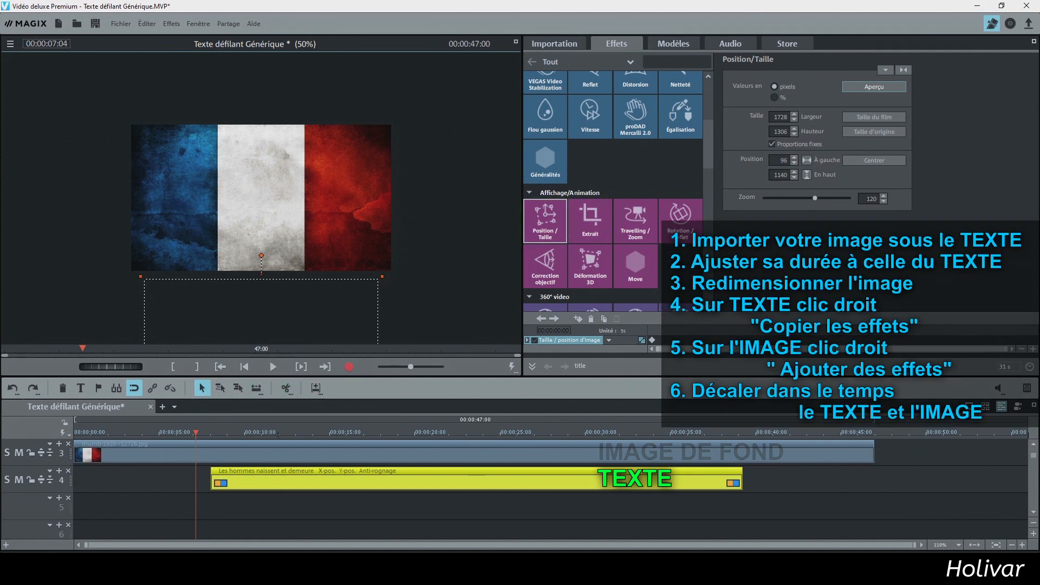
Import the mission_05 image from the Illustrations folder onto track 5, aligned with the start of the title clip.
key(alt+Tab)
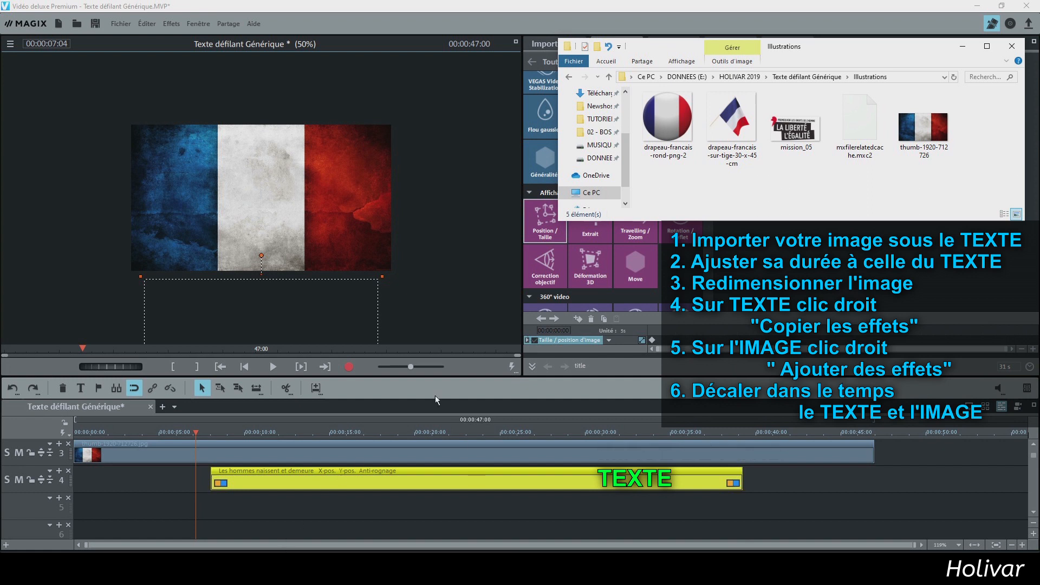
click(808, 135)
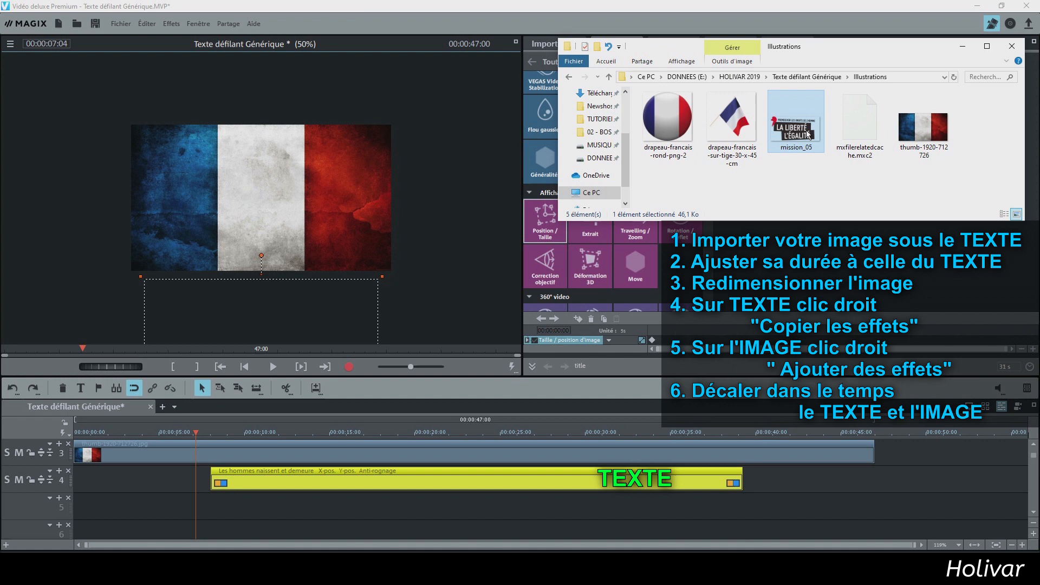
drag(580, 373, 258, 504)
Extend the mission_05 clip to the title clip's end and scale the image to 784 × 392 pixels at position 568, 628.
click(253, 433)
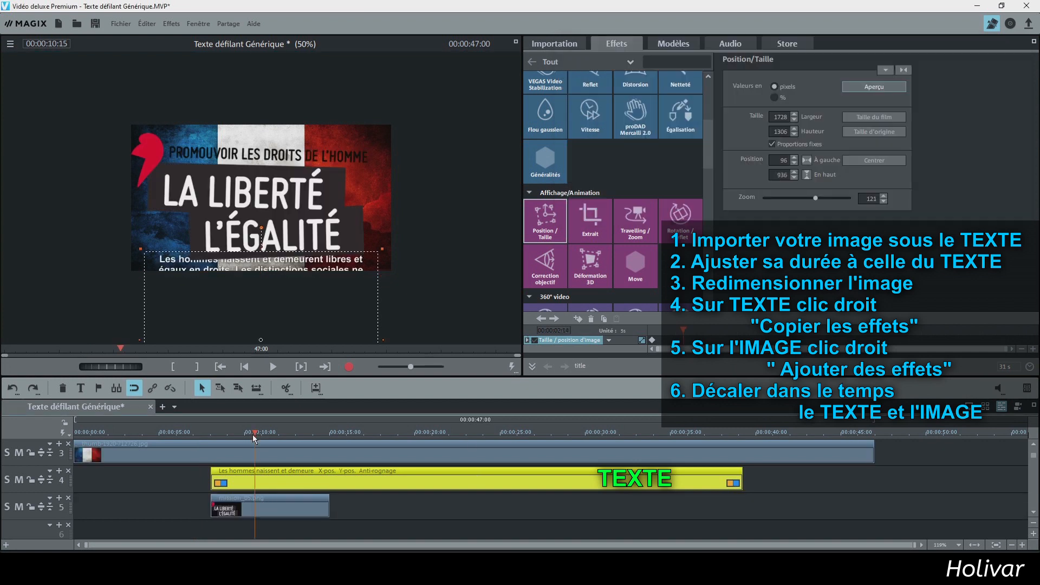
click(317, 507)
drag(338, 509, 740, 510)
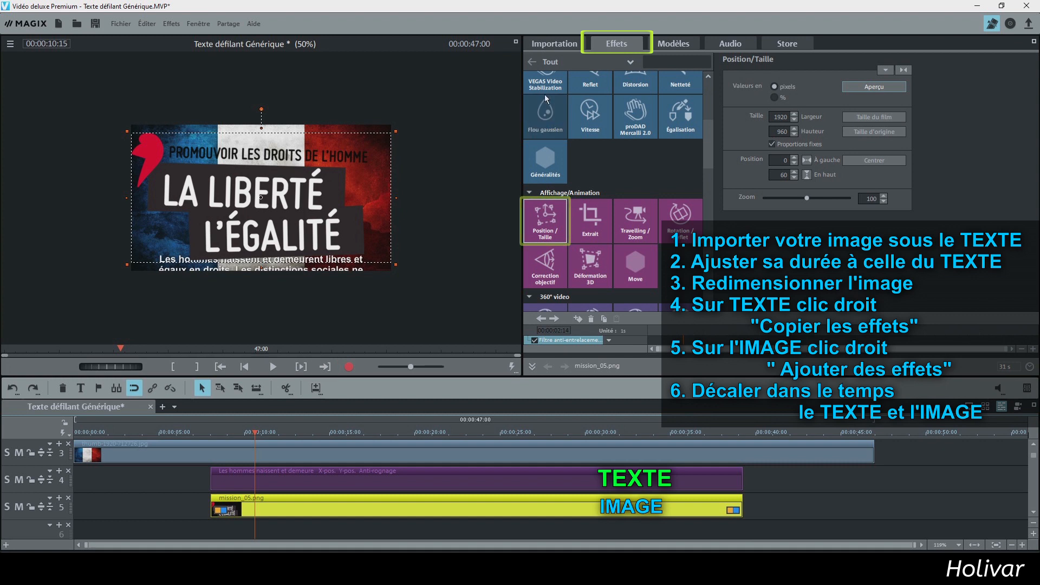
click(599, 45)
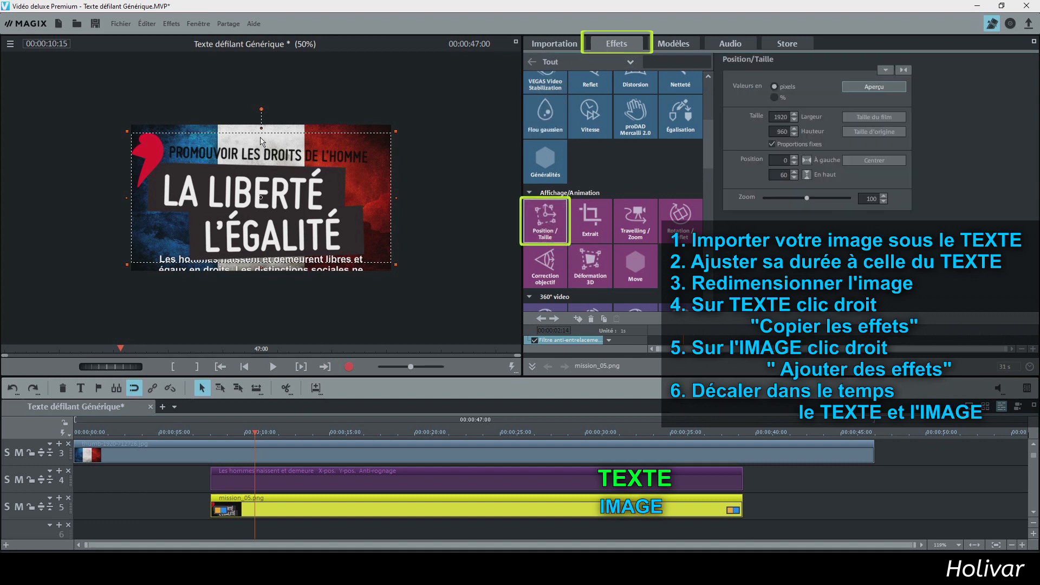
drag(261, 130, 276, 209)
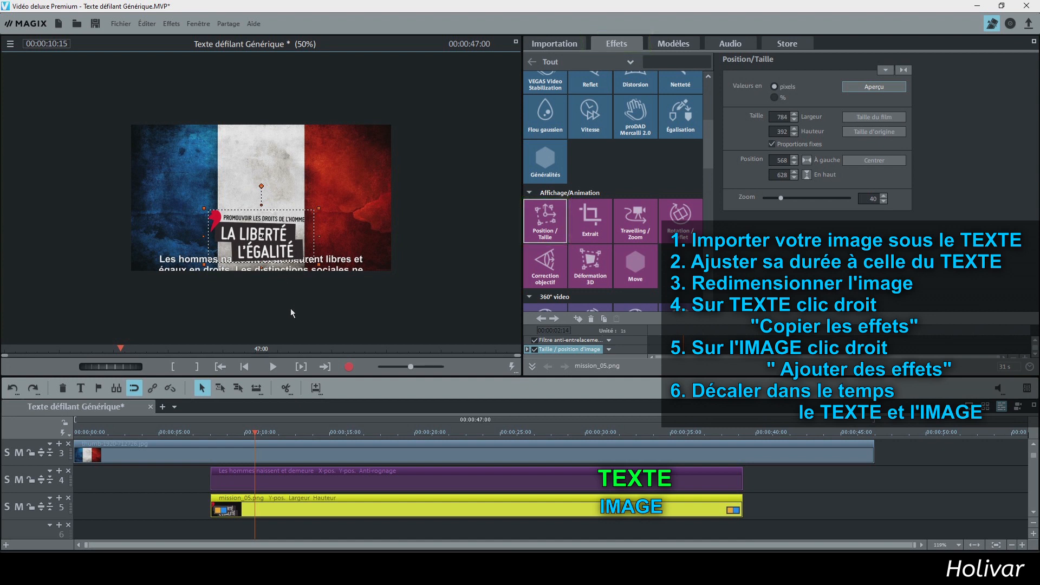
Copy the title clip's video effects with Anti-rognage, X-pos. and Y-pos. selected.
click(318, 481)
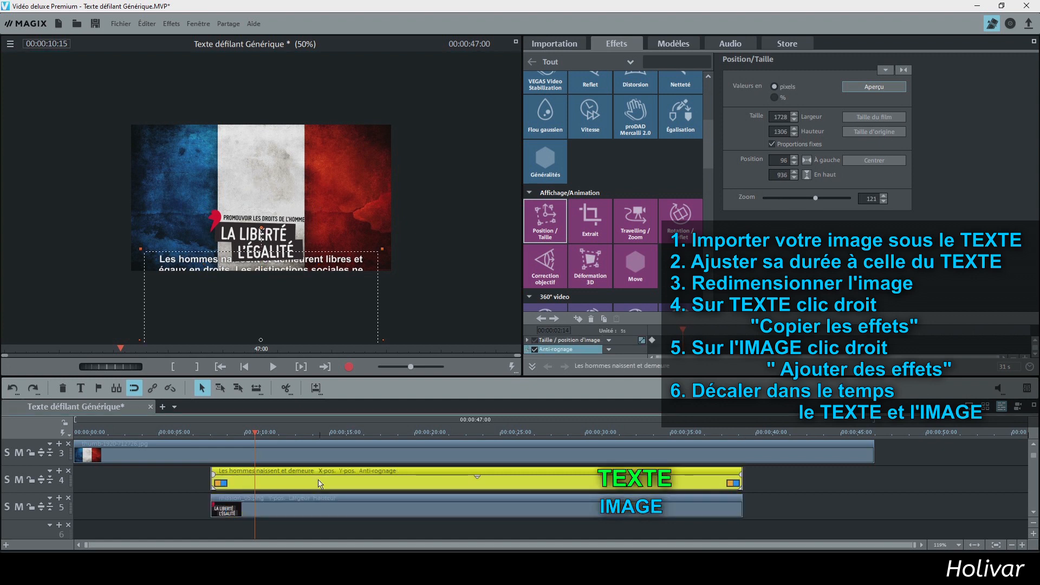
right_click(320, 484)
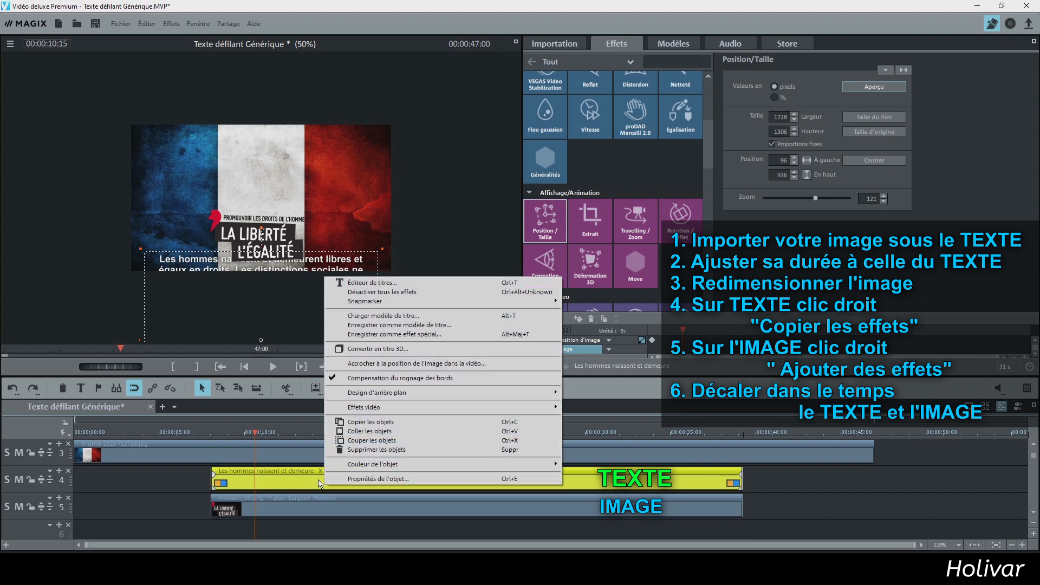
mouse_move(509, 409)
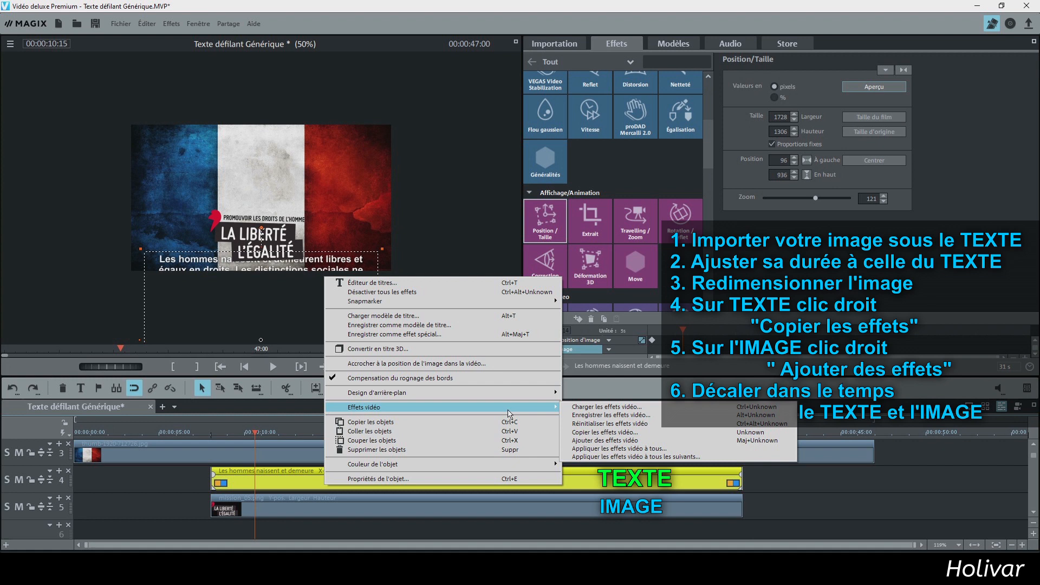
click(663, 435)
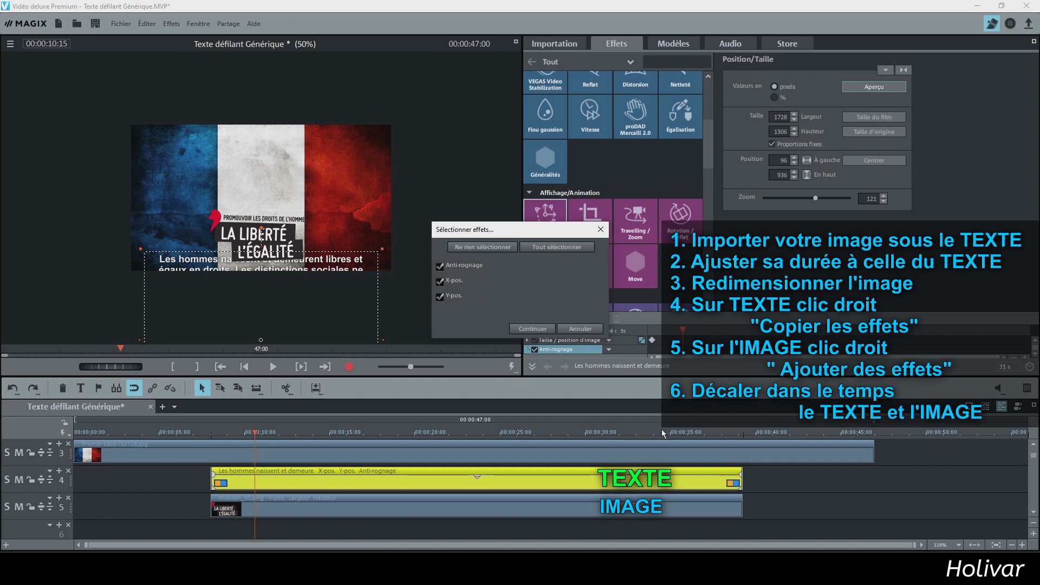
click(541, 329)
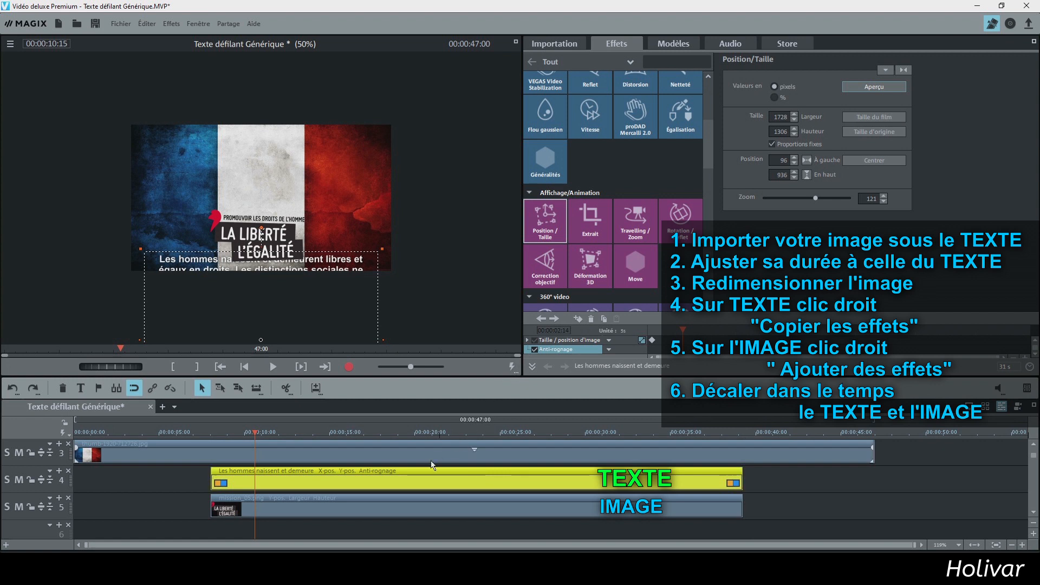
Add the copied video effects to the mission_05 image clip on track 5.
click(307, 509)
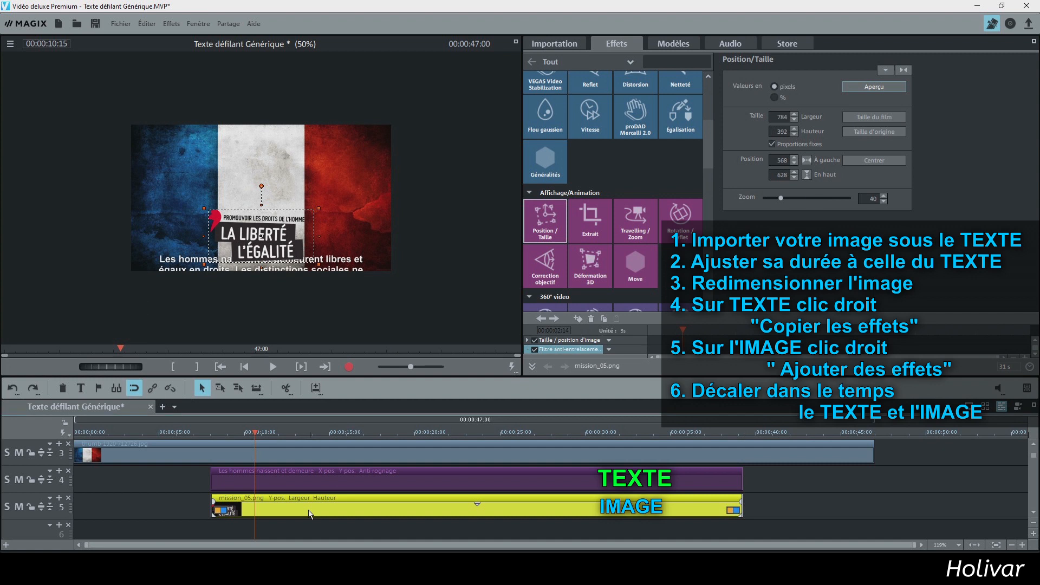
right_click(310, 514)
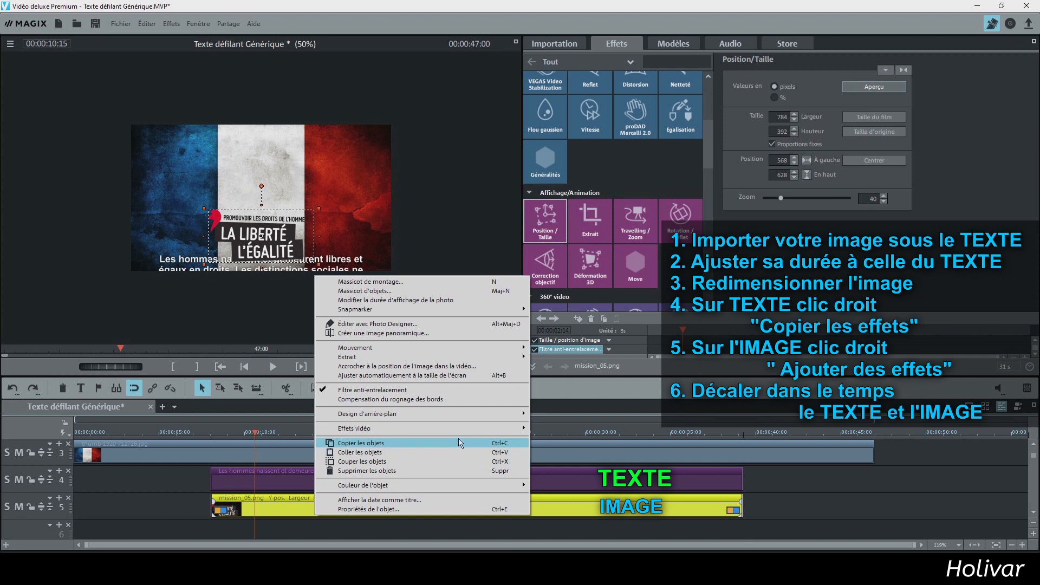
mouse_move(493, 433)
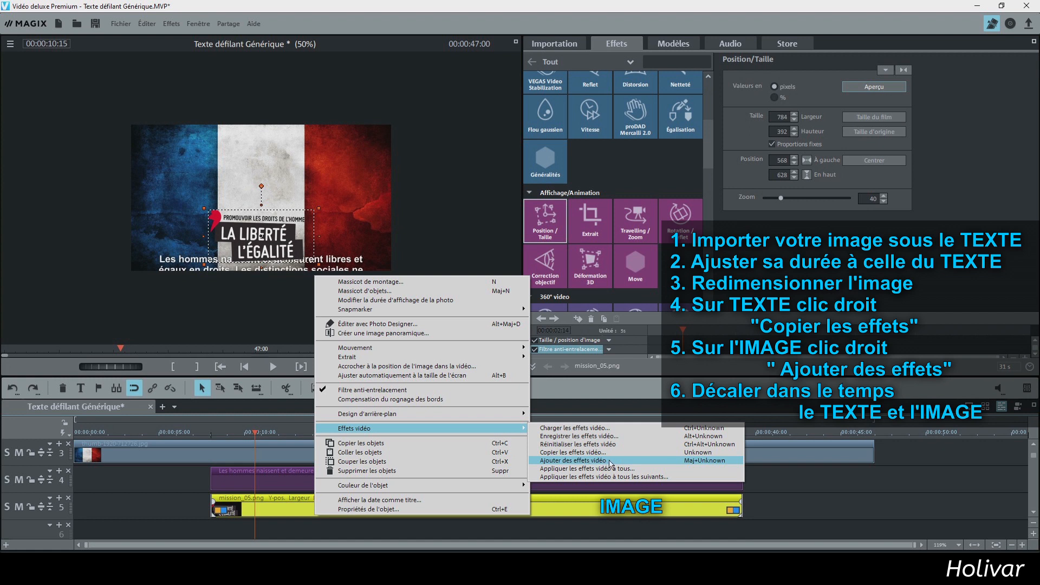
click(608, 461)
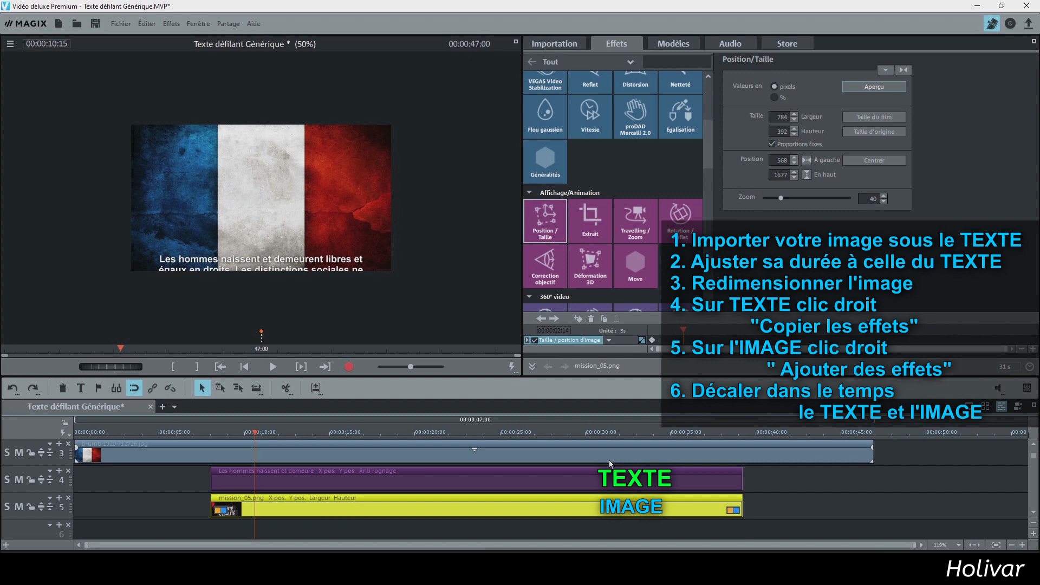
Play back the title and image scrolling together from 00:00:07:13.
click(201, 433)
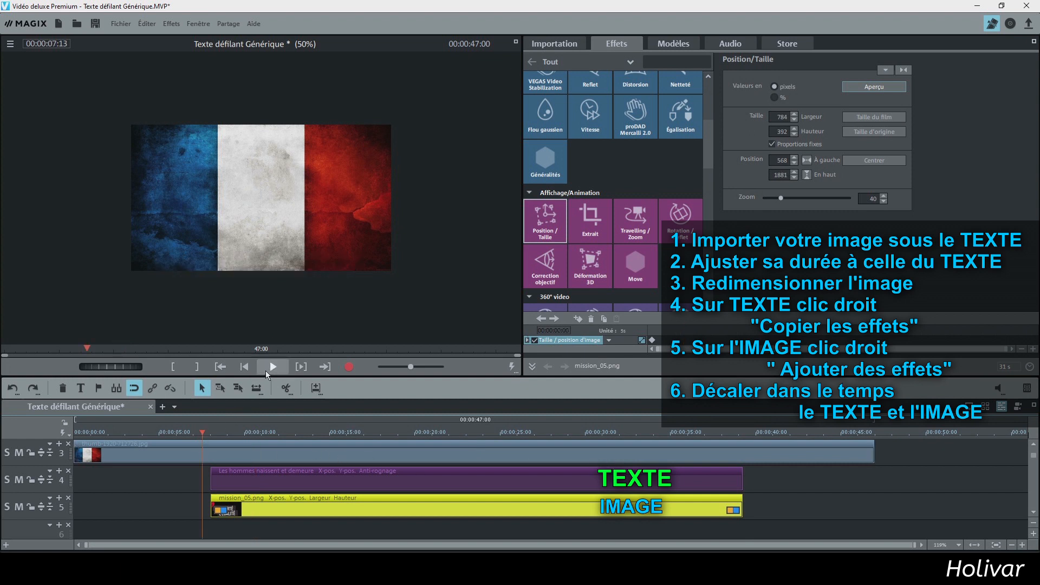
click(270, 368)
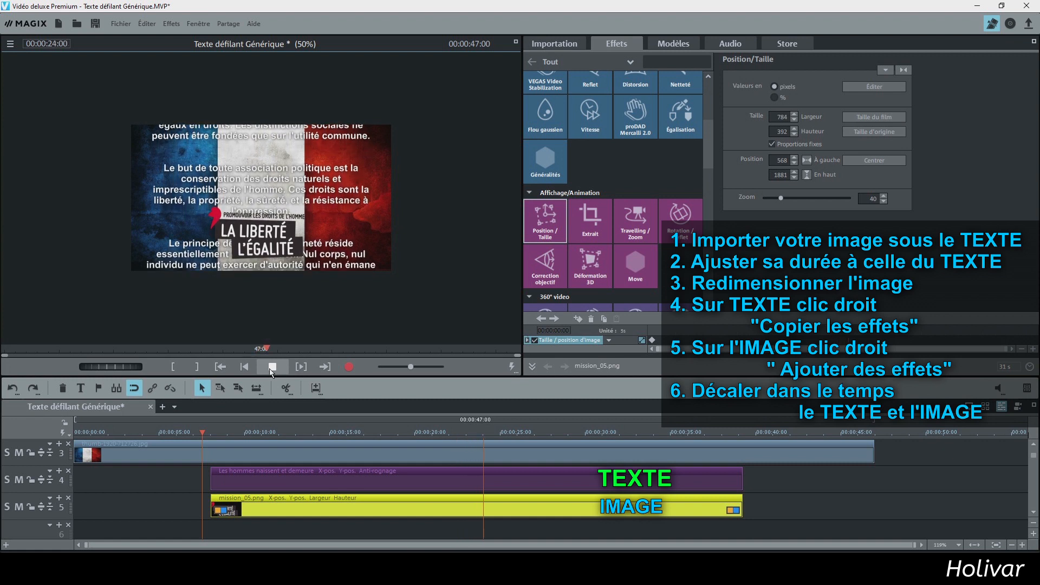
click(272, 367)
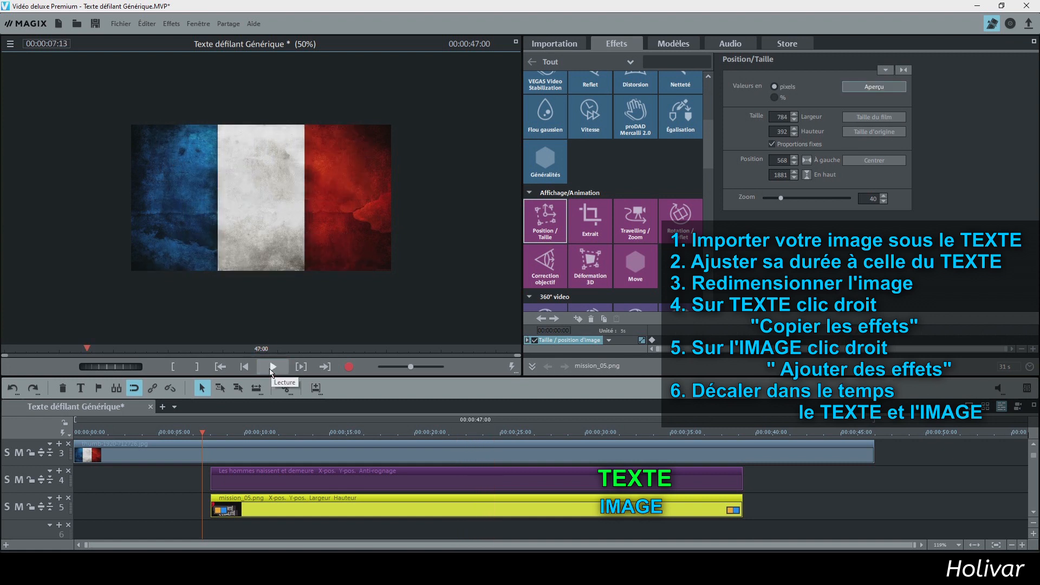
Shift the mission_05 image clip to the start of the timeline and return the playhead to 00:00:00:00.
drag(291, 507, 151, 510)
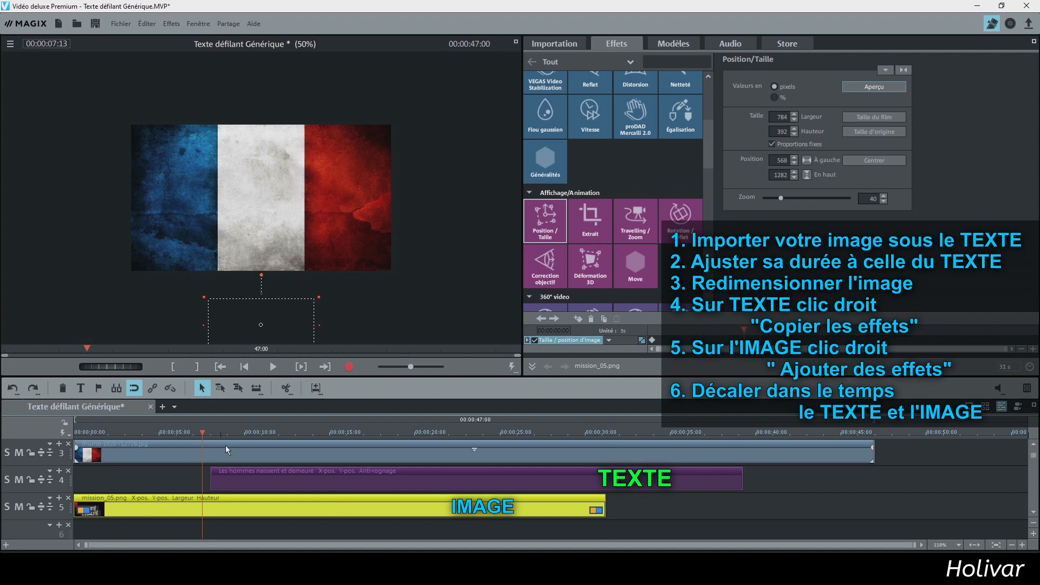
click(244, 366)
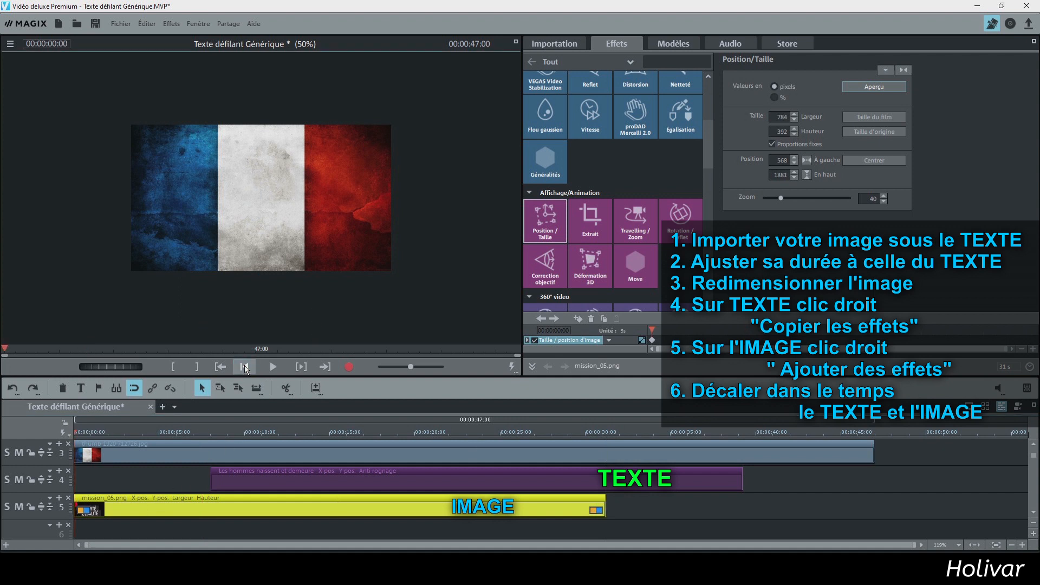
Preview the scrolling from the start, and shift the title clip on track 4 to end with the background clip.
click(270, 366)
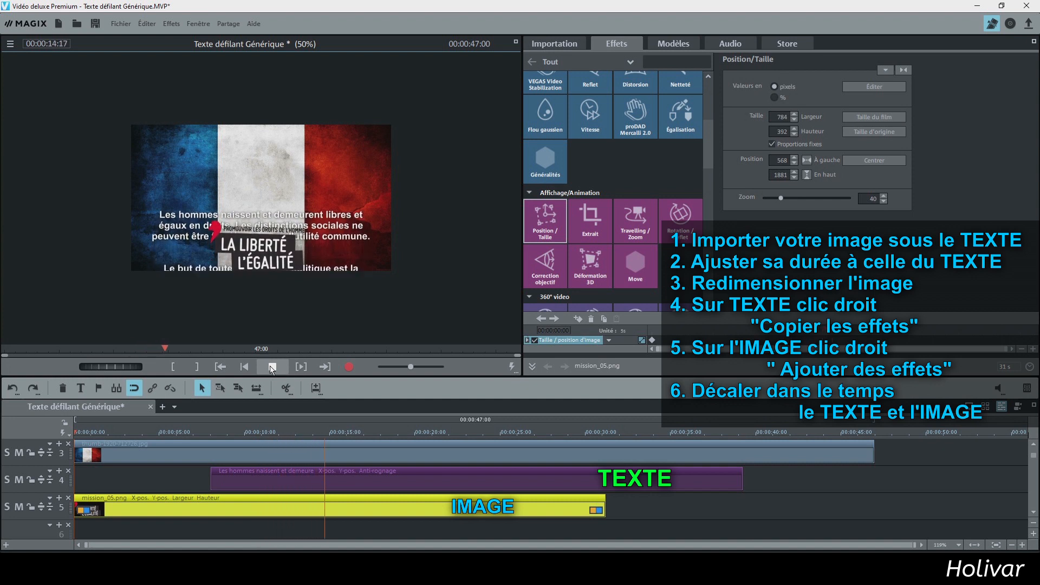
click(272, 368)
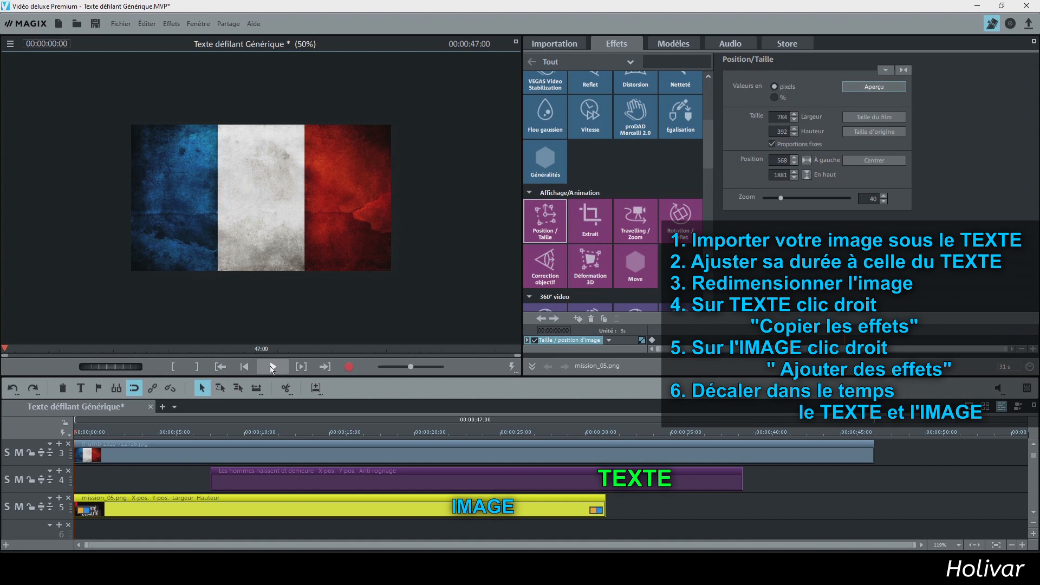
drag(268, 474, 400, 471)
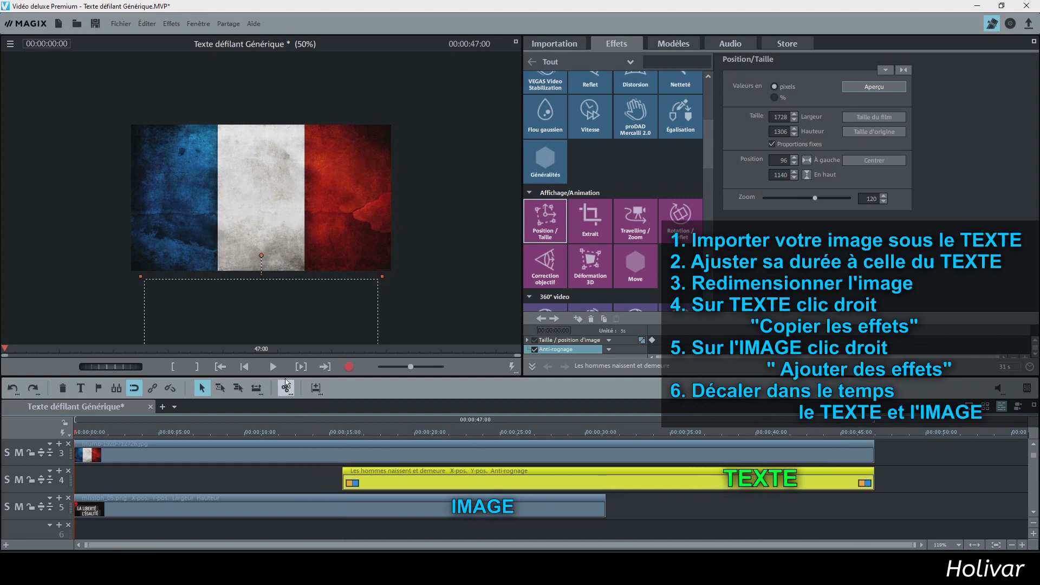
Play back the sequence and examine how the offset image and title follow each other up to 00:00:29:08.
click(272, 372)
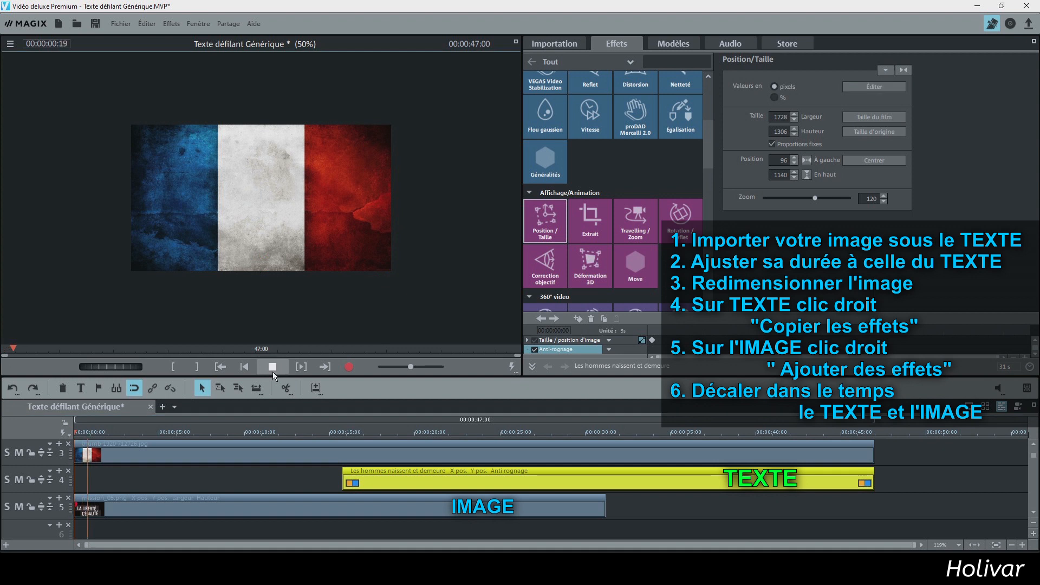
click(234, 434)
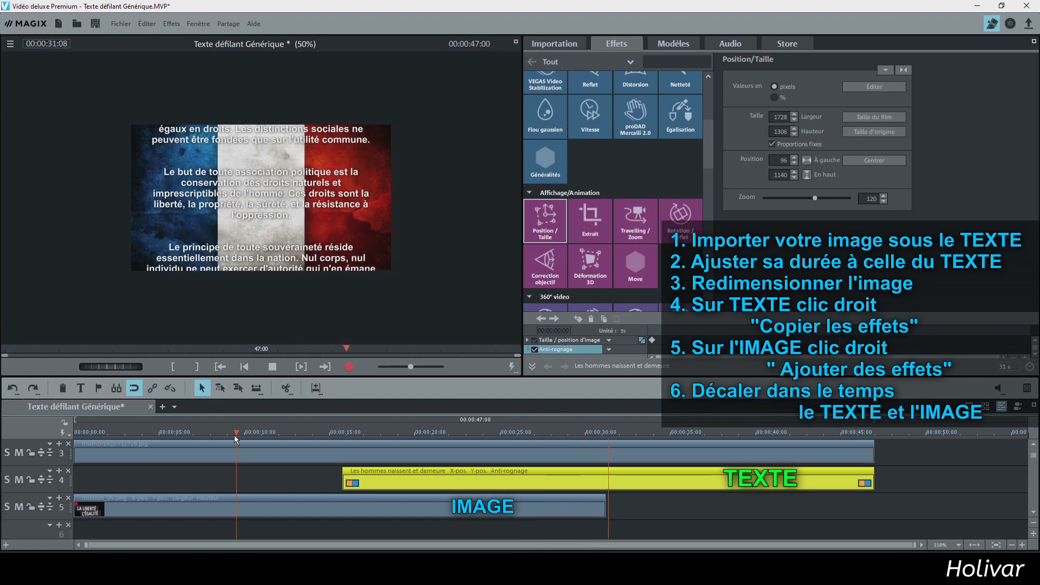
click(272, 370)
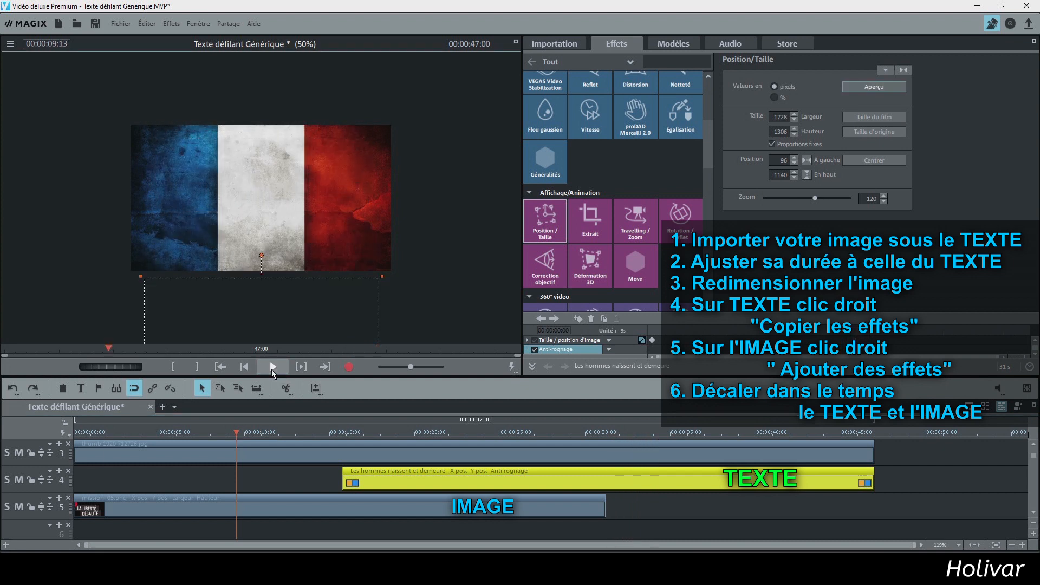
click(522, 431)
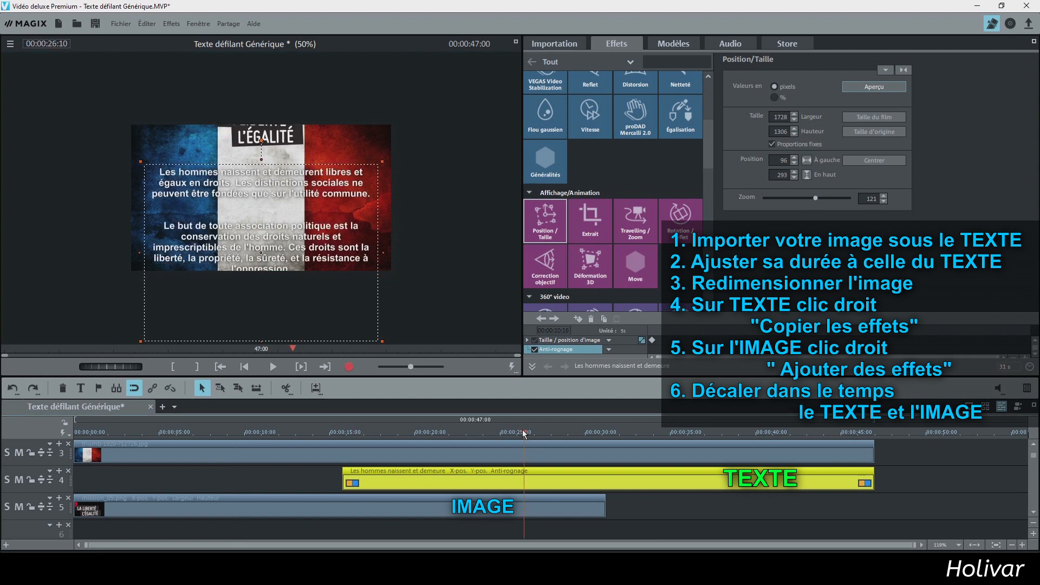
drag(523, 431, 574, 431)
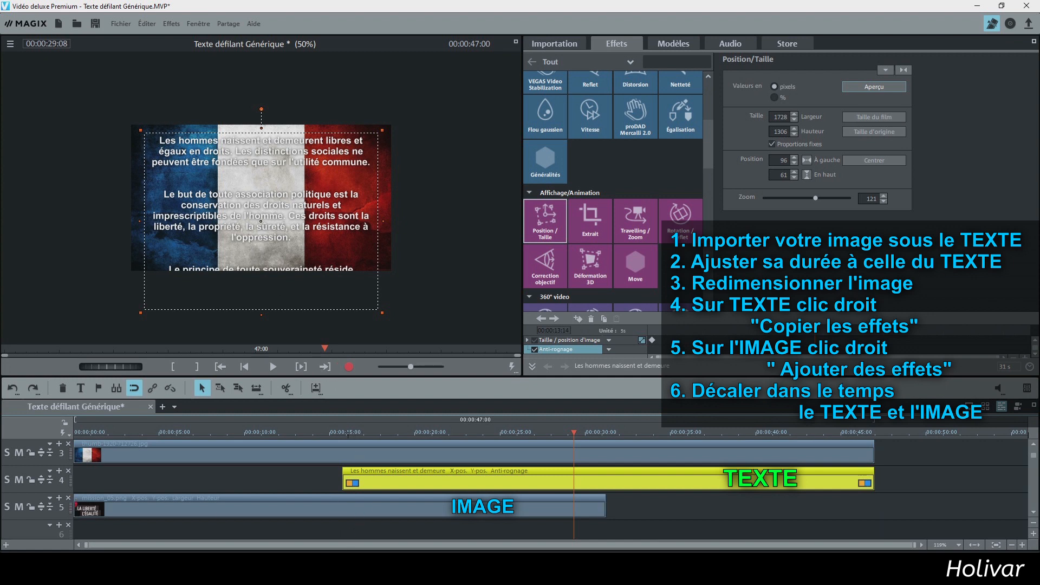
Add the drapeau-francais-rond-png-2 image from the Illustrations folder to track 6, aligned with the start of the title clip.
click(279, 572)
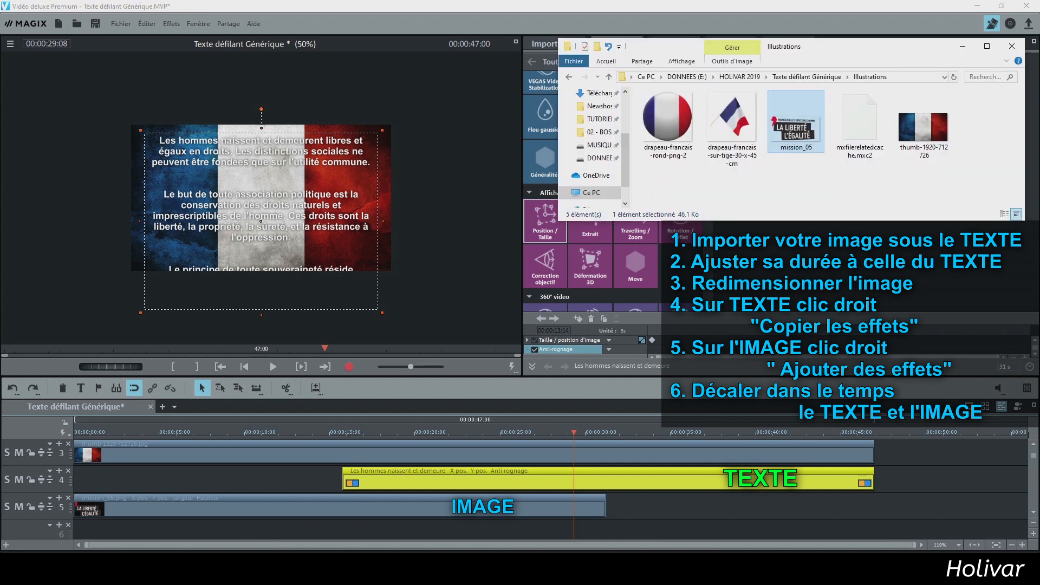
click(668, 105)
drag(667, 106, 569, 304)
drag(508, 432, 390, 529)
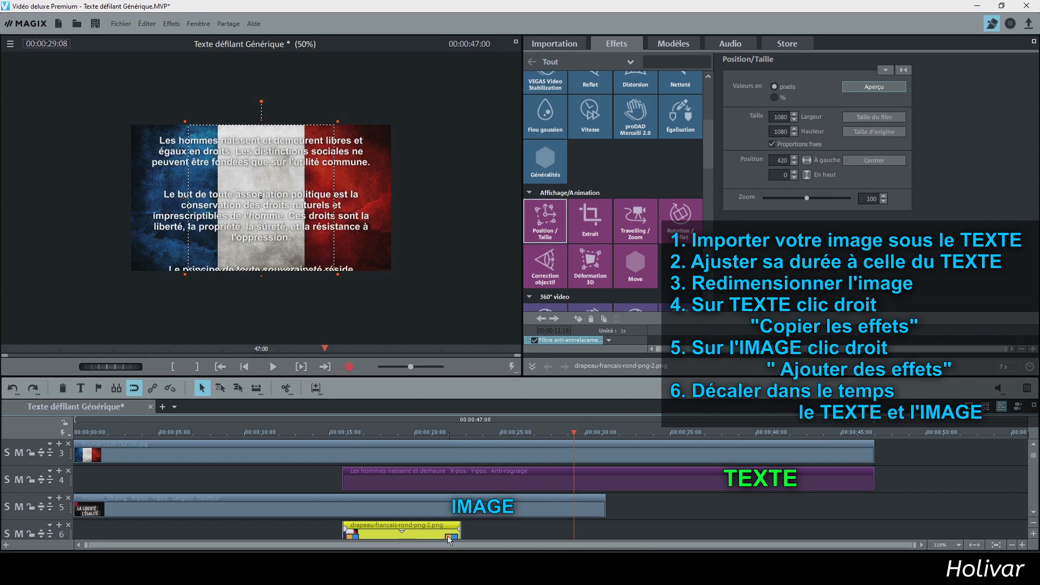
Extend the round flag clip to the title's end and resize the image to 128 × 128 pixels at position 896, 900.
drag(460, 537, 872, 535)
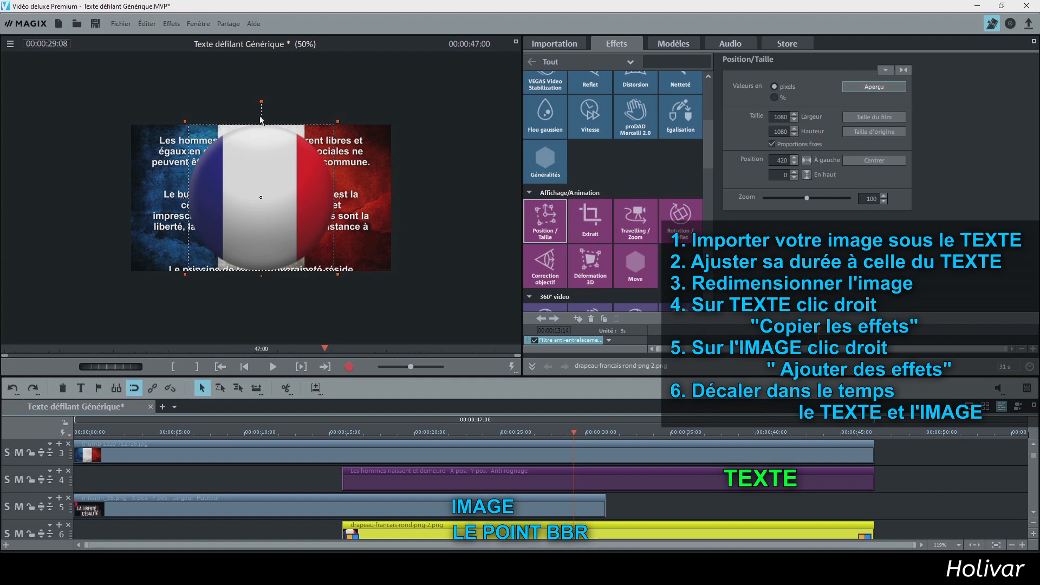
drag(261, 122, 266, 257)
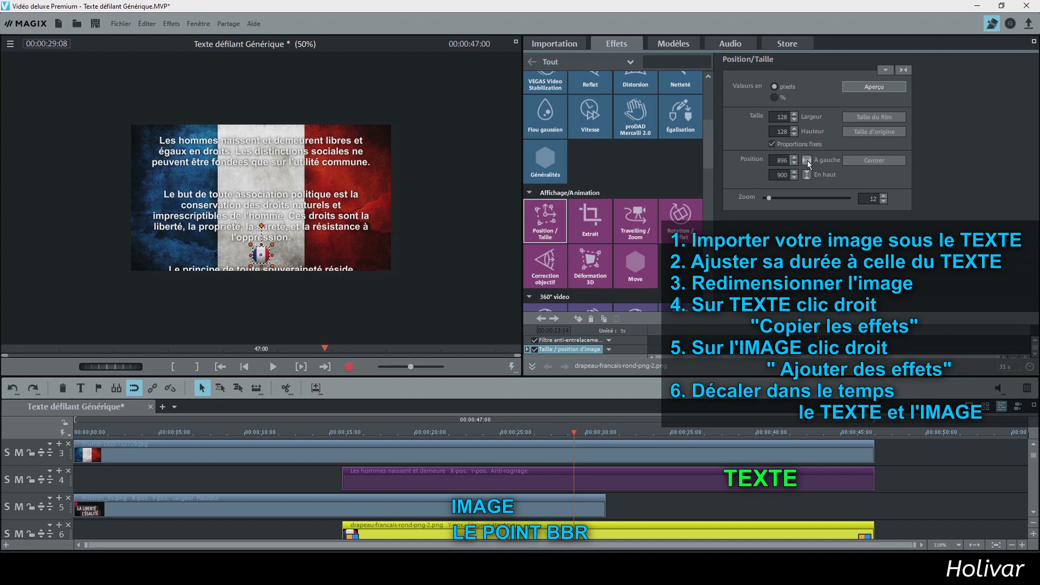
Copy the title clip's video effects to the clipboard with Anti-rognage, X-pos. and Y-pos. selected.
click(613, 474)
click(393, 486)
right_click(393, 486)
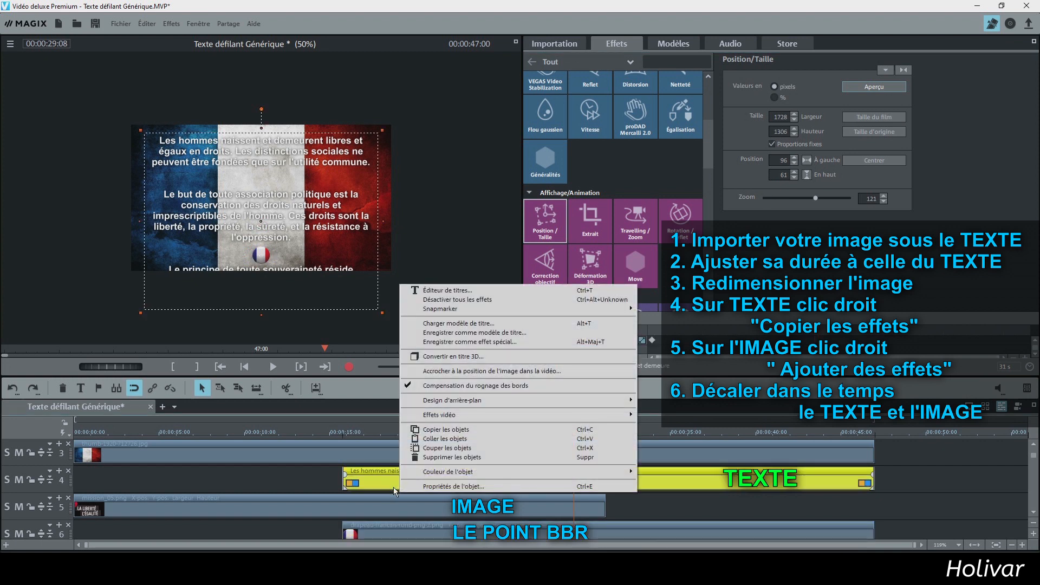
mouse_move(588, 416)
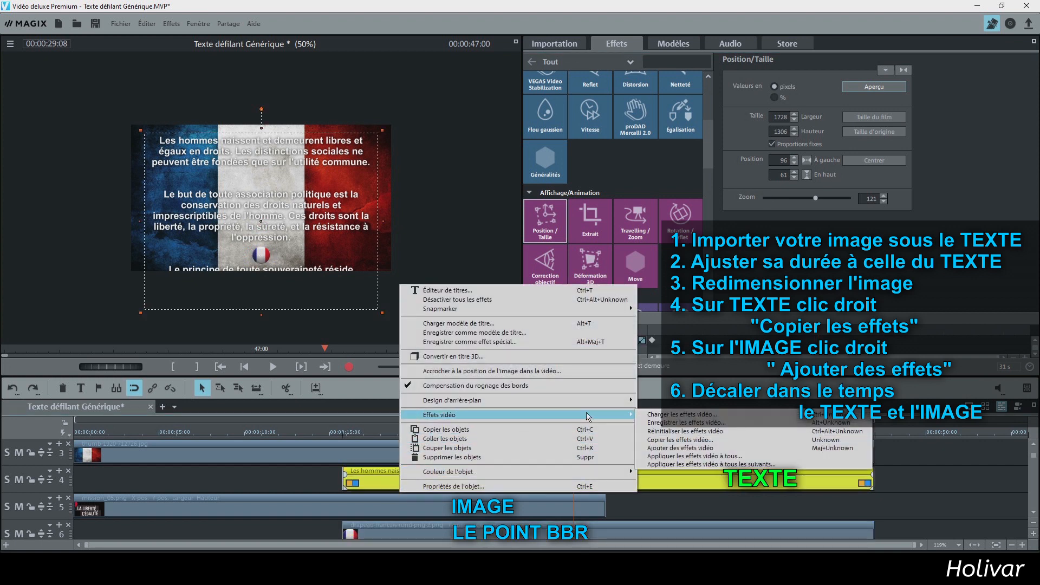
click(750, 443)
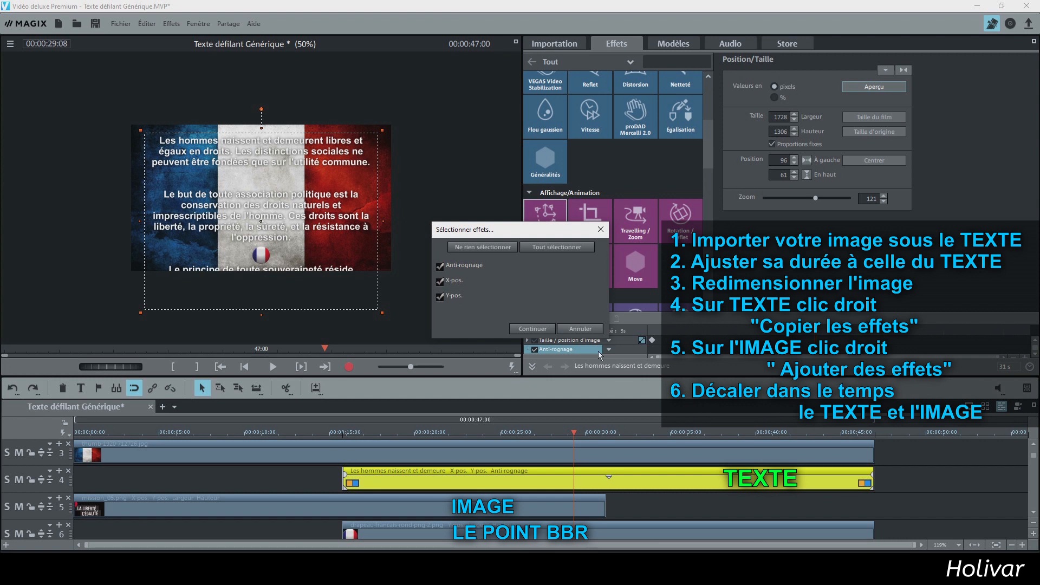
click(531, 328)
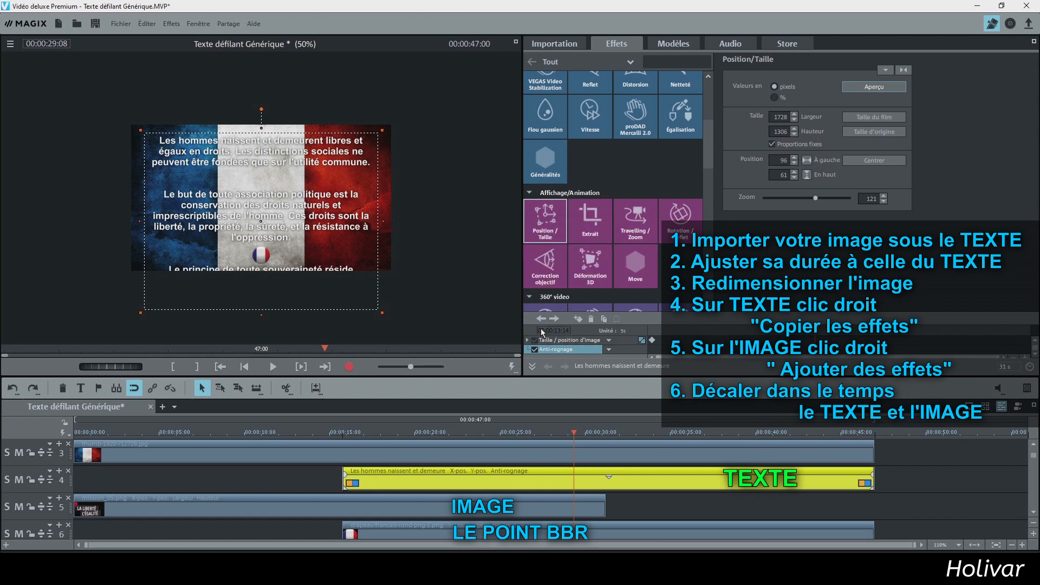
Add the copied video effects to the round flag image clip on track 6.
click(405, 529)
right_click(408, 533)
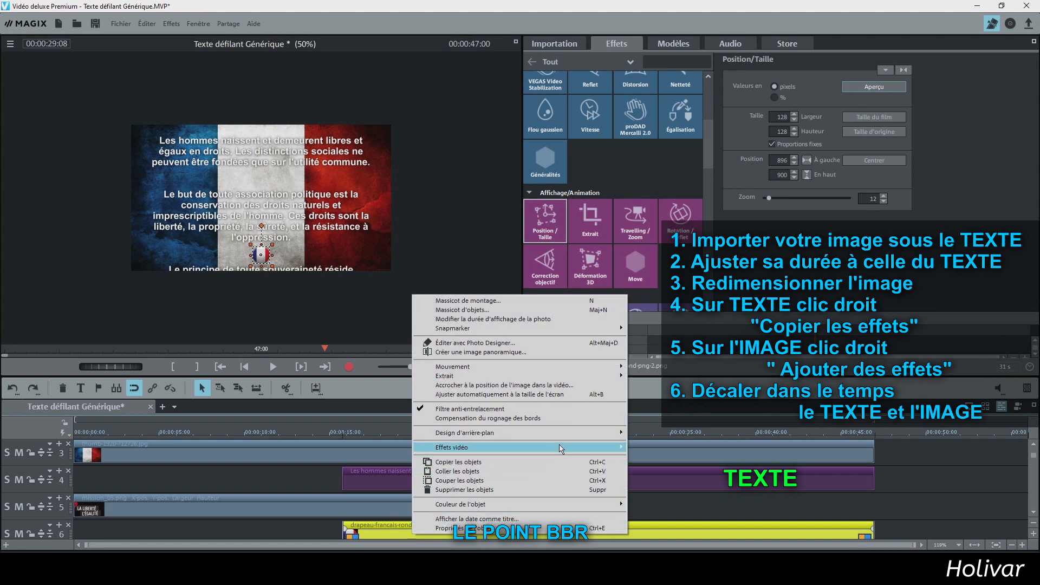
mouse_move(560, 448)
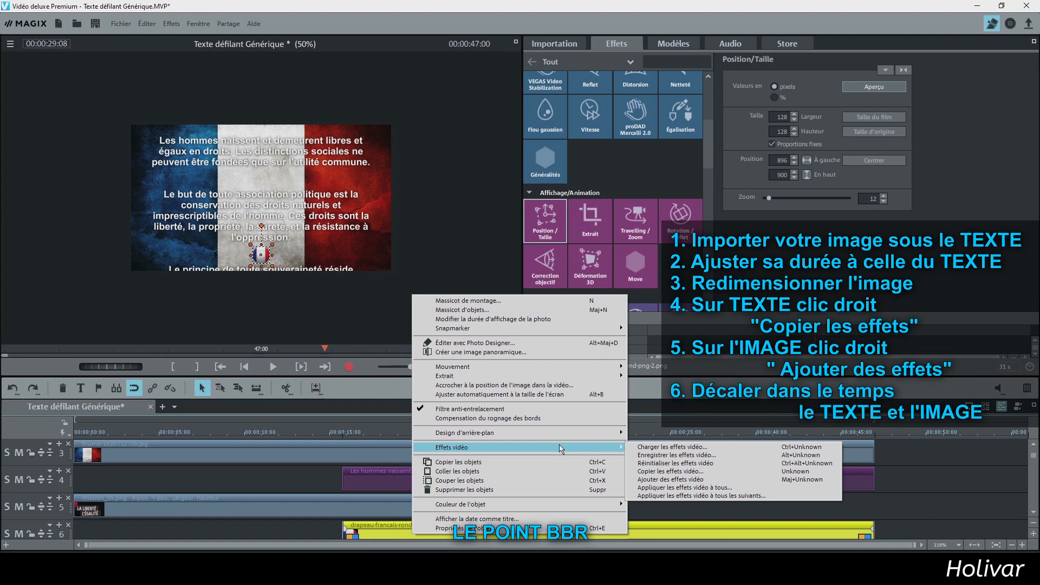
click(666, 480)
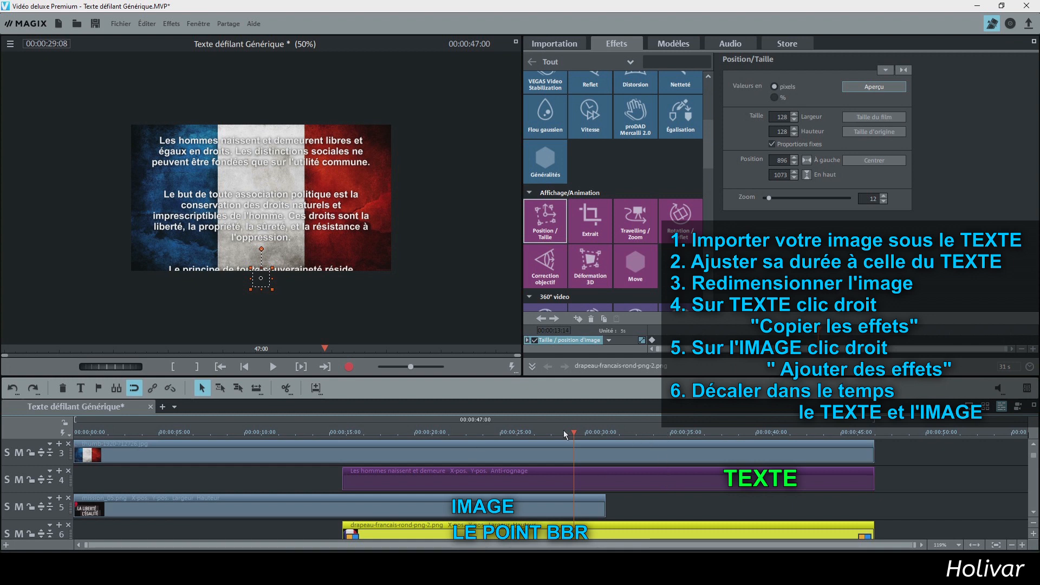
Play back the scrolling title and round flag from 00:00:15:06.
click(335, 435)
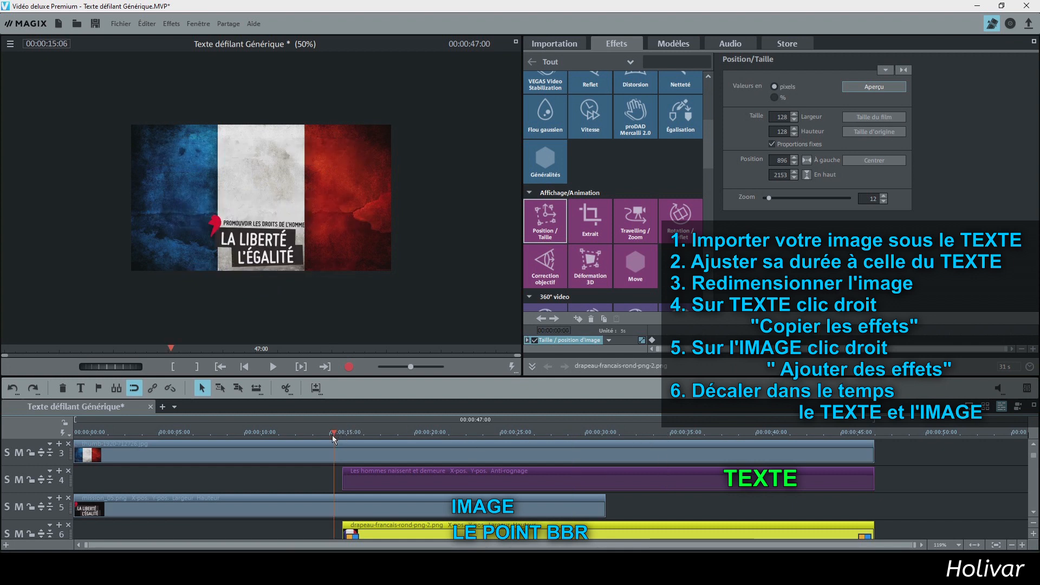
click(277, 371)
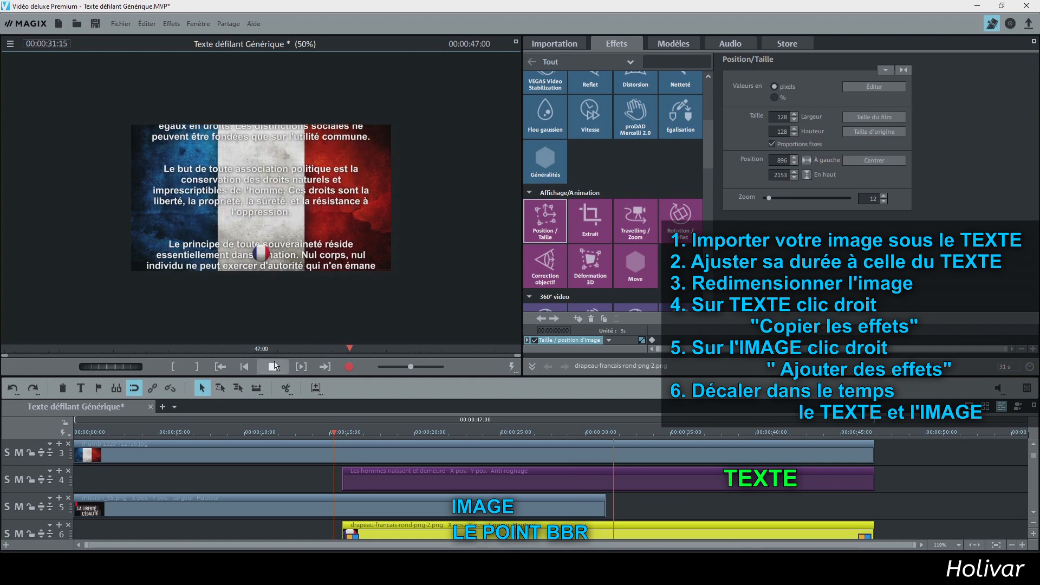
click(274, 365)
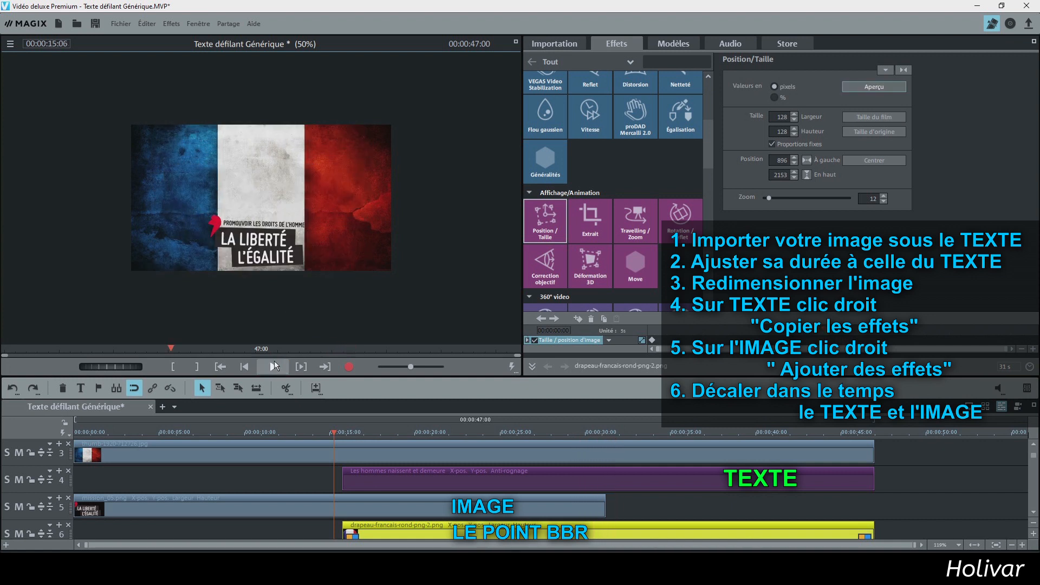
Shift the round flag clip to start at about 00:00:06:14, so the flag sits between the first two paragraphs at 00:00:25:14.
click(508, 433)
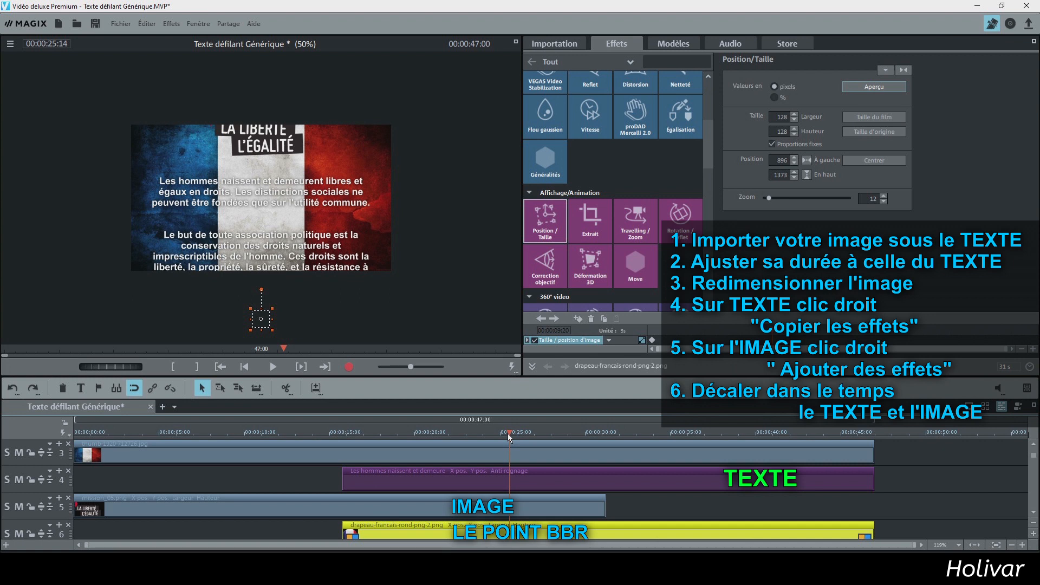
drag(547, 535, 487, 540)
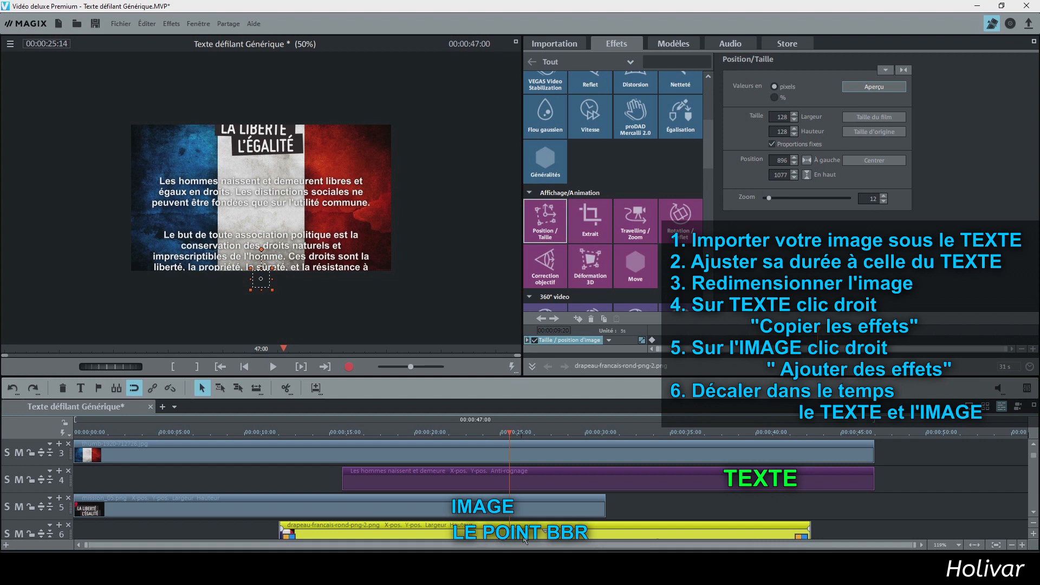
drag(564, 540, 502, 540)
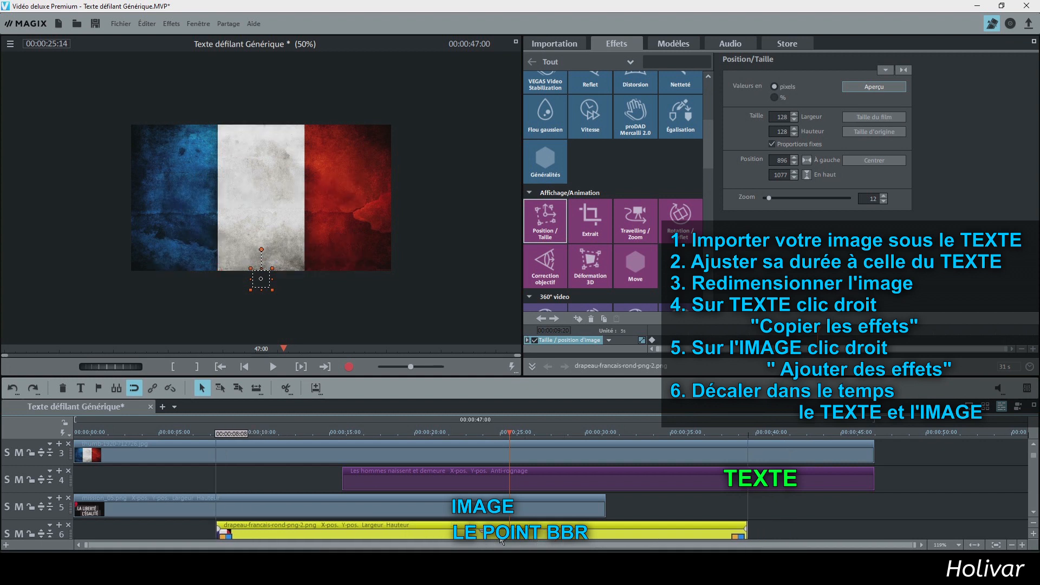
drag(568, 538, 543, 538)
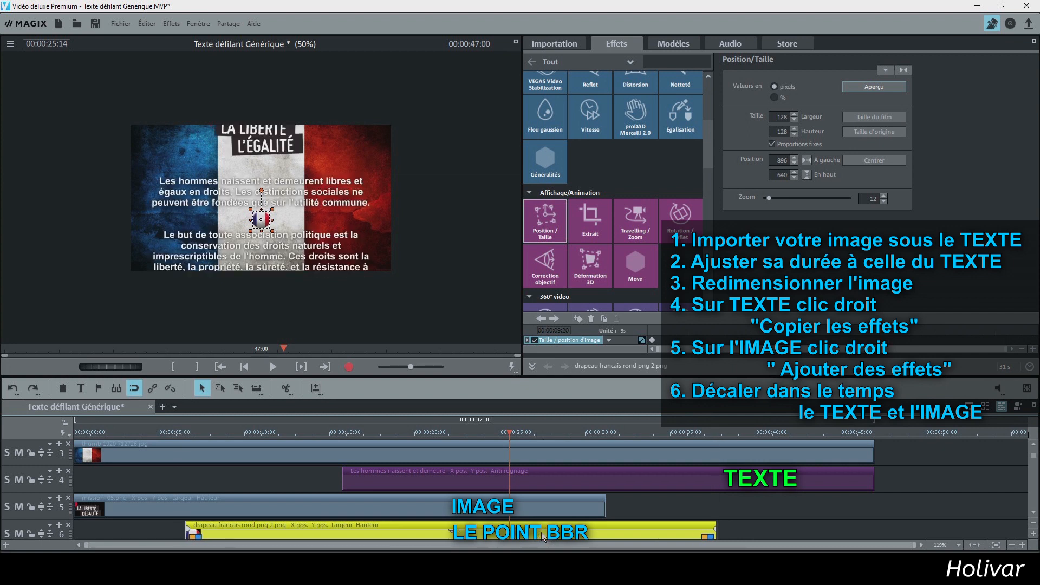
Play back the sequence from 00:00:05:20 to check the flag scrolling between the paragraphs.
click(171, 433)
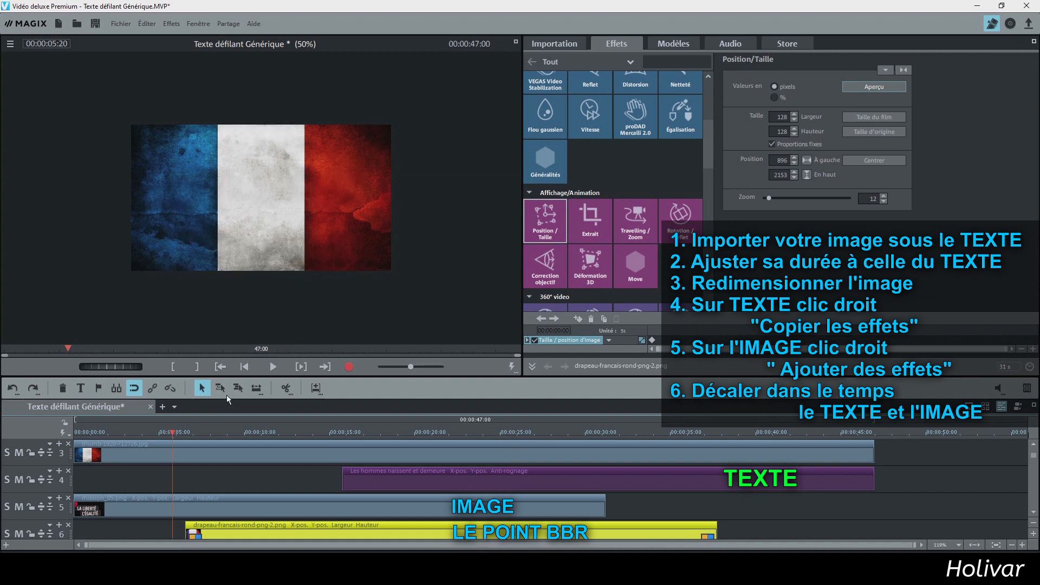
click(273, 363)
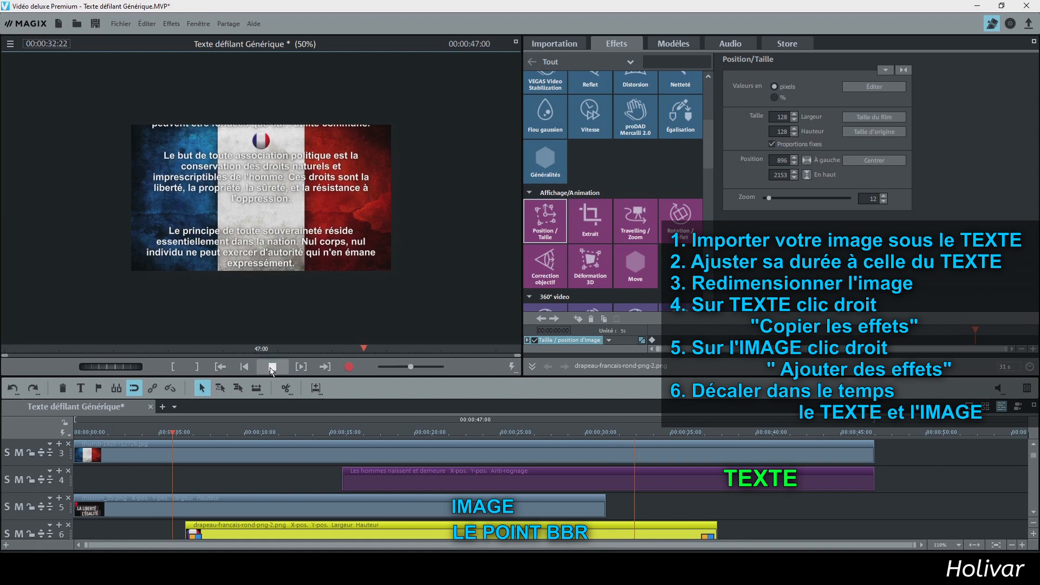
click(272, 367)
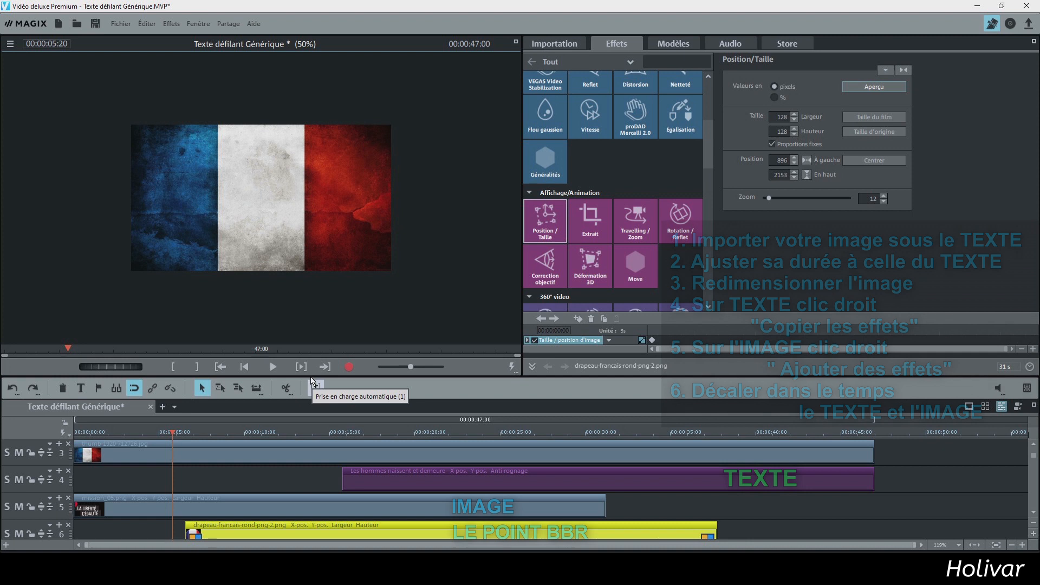
Duplicate the round flag clip onto track 7 and shift the copy so its flag sits just below the second paragraph at 00:00:28:22.
drag(310, 372, 307, 296)
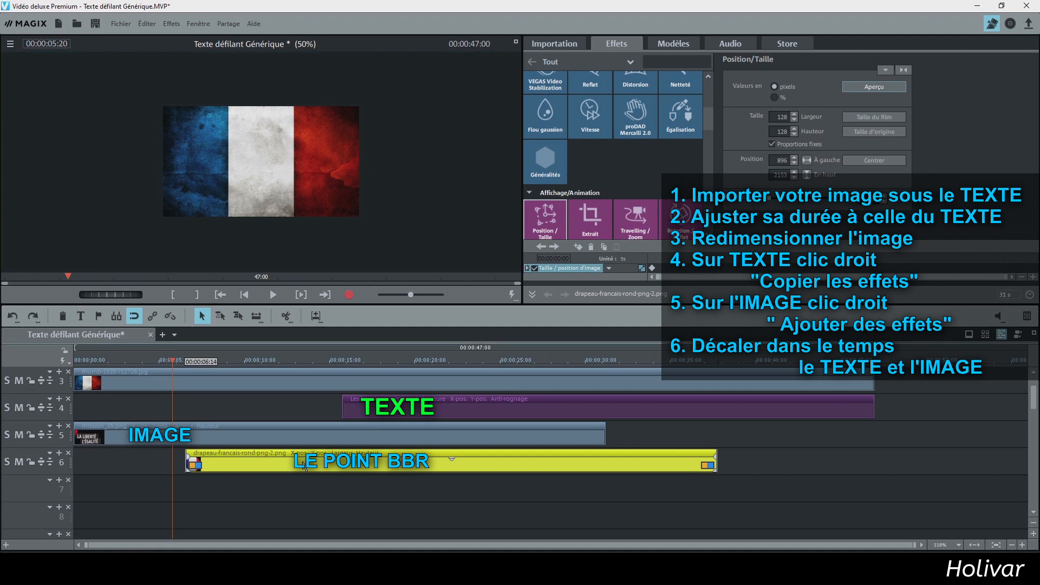
drag(304, 464, 390, 487)
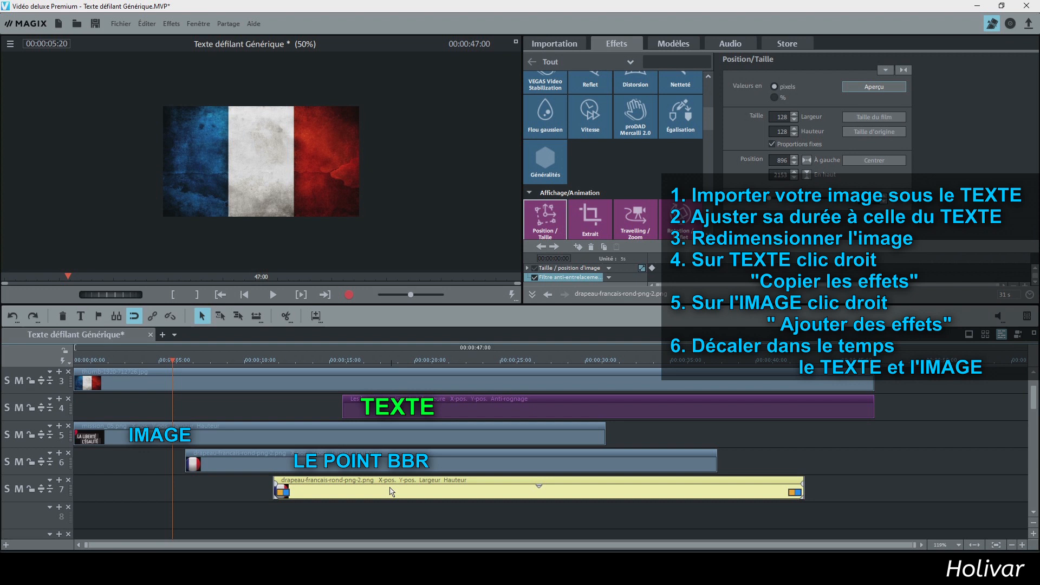
click(481, 360)
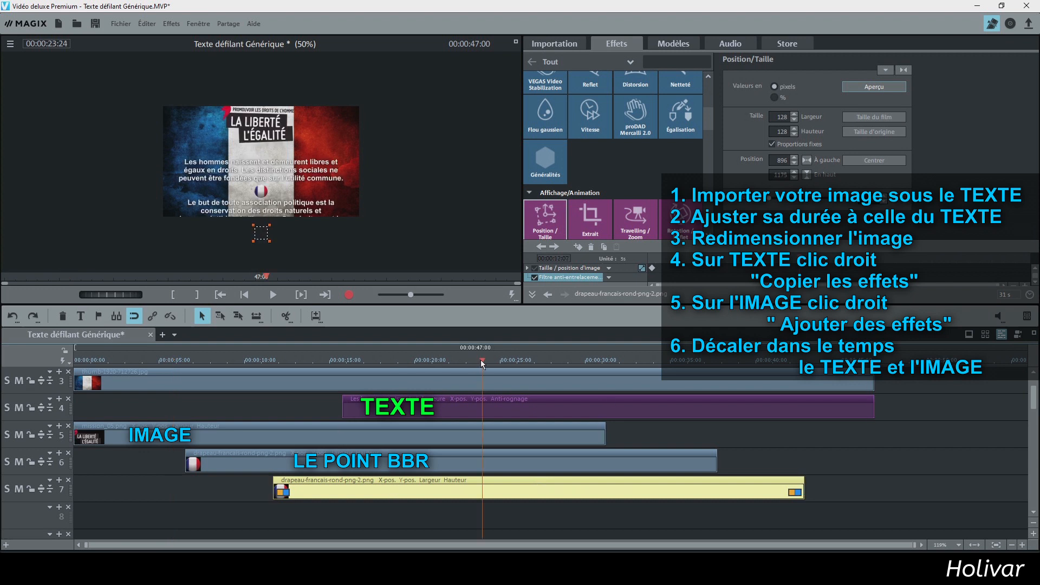
drag(481, 361, 566, 361)
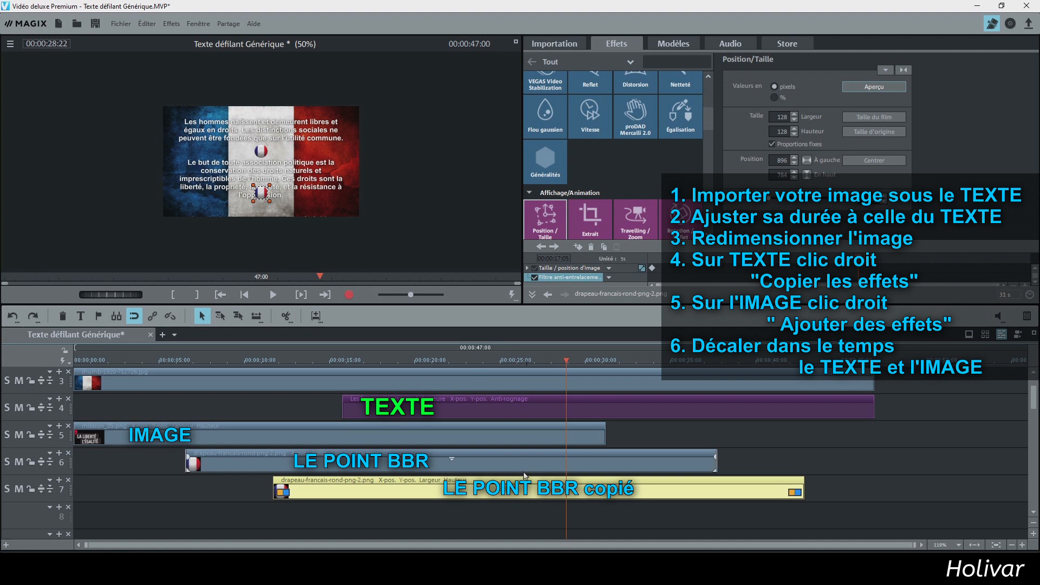
drag(511, 494, 547, 495)
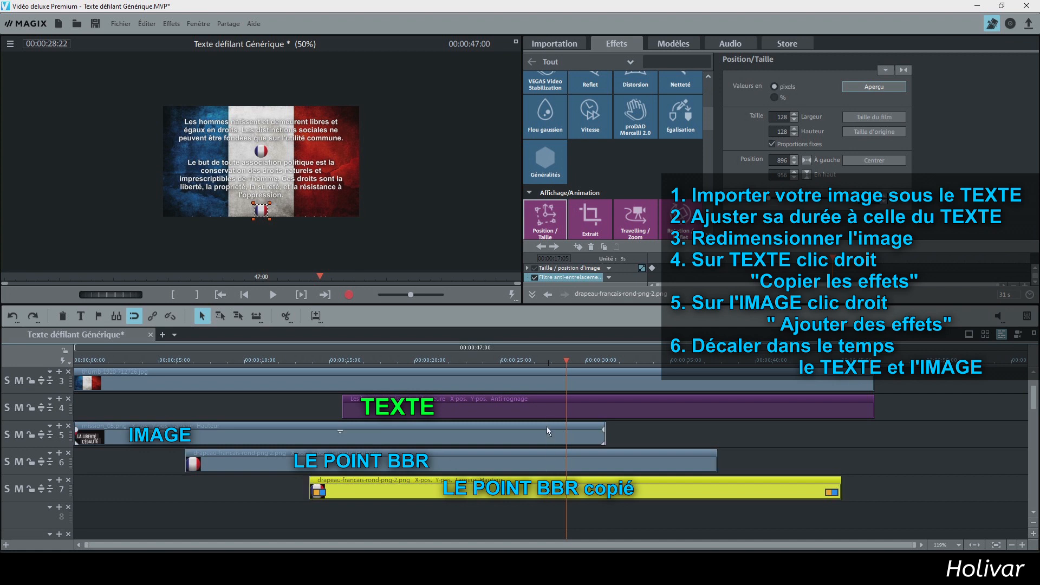
click(511, 362)
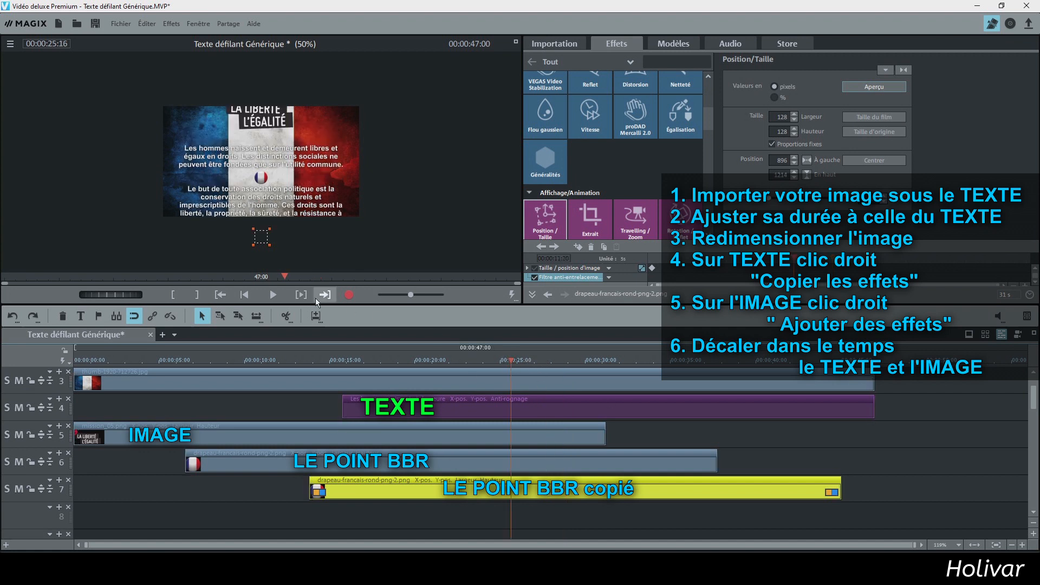
Play back from 00:00:25:16, shift the track 7 round flag clip slightly earlier, and check its spacing between the paragraphs up to 00:00:37:04.
click(275, 297)
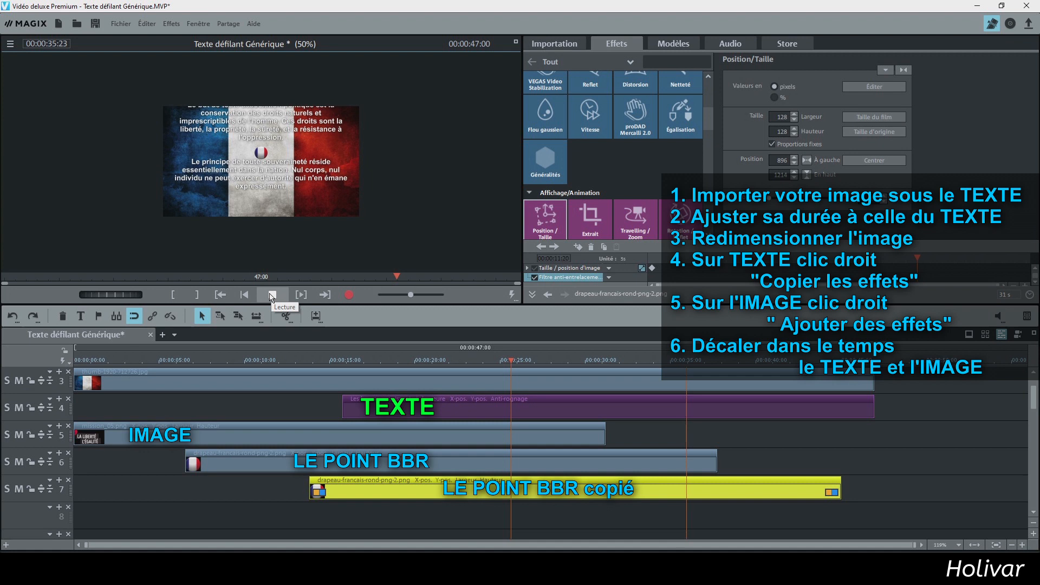
click(271, 295)
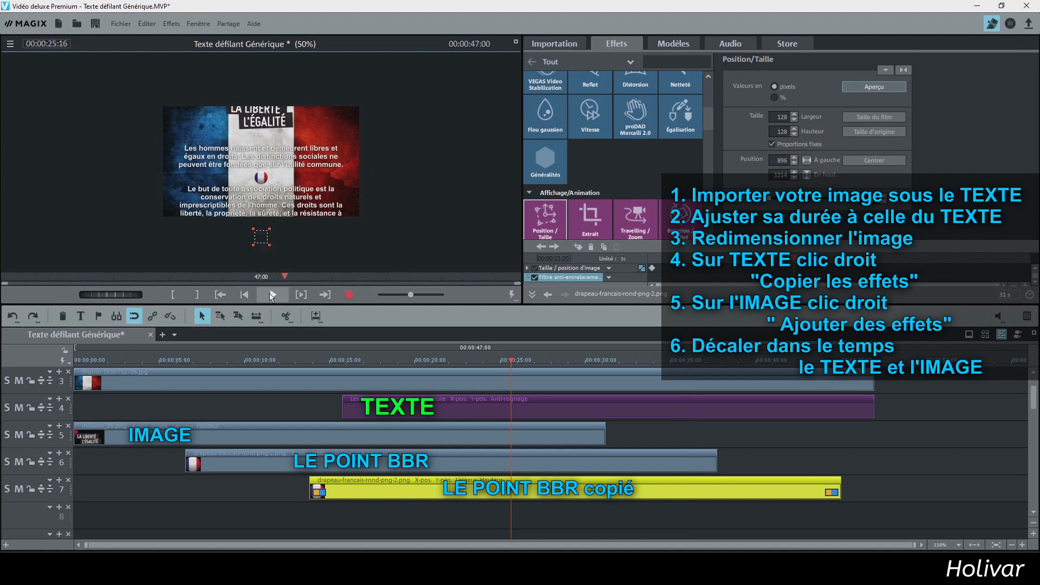
drag(457, 492, 455, 493)
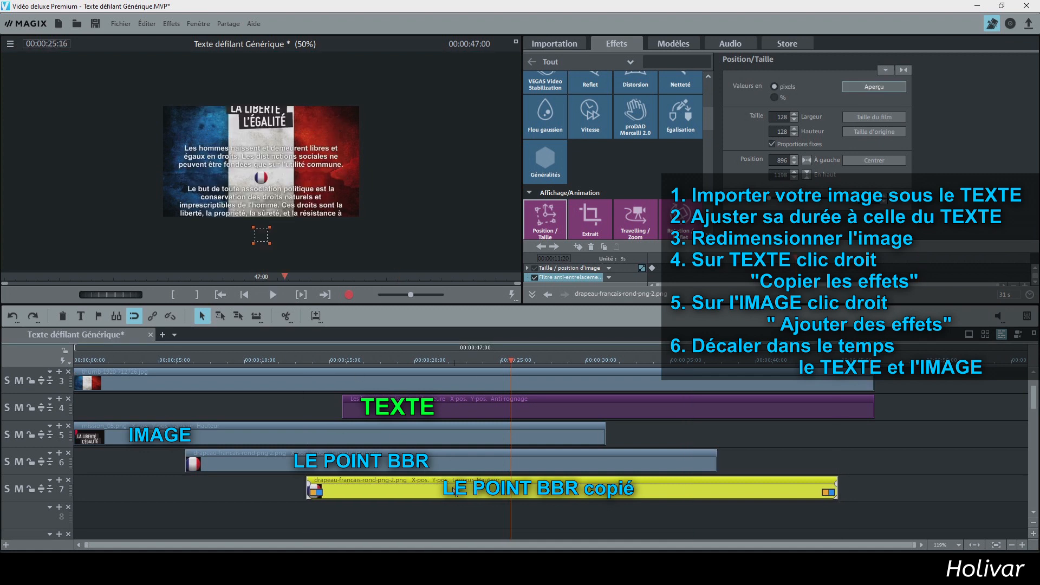
drag(483, 359, 577, 360)
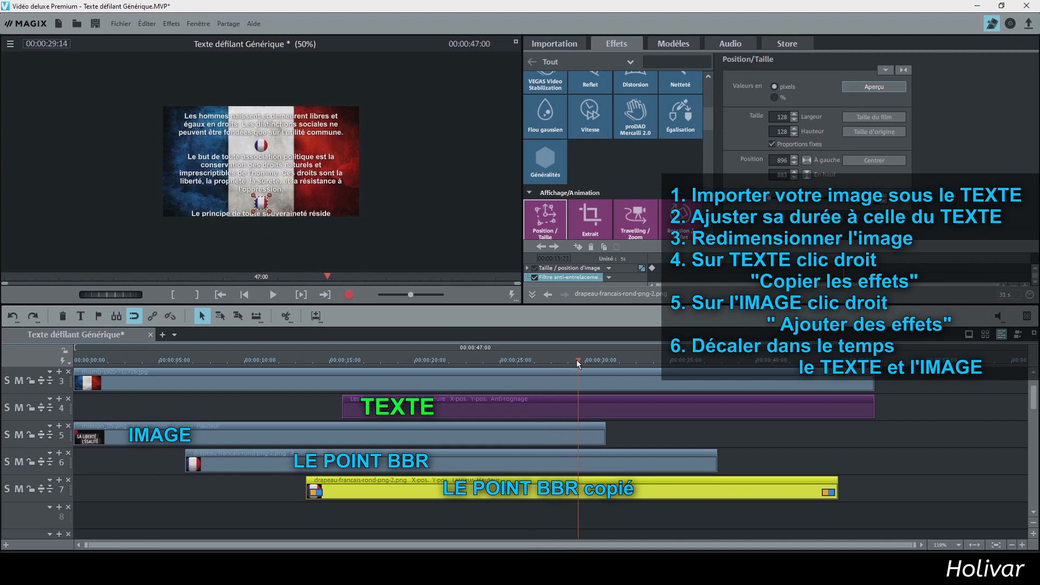
click(620, 436)
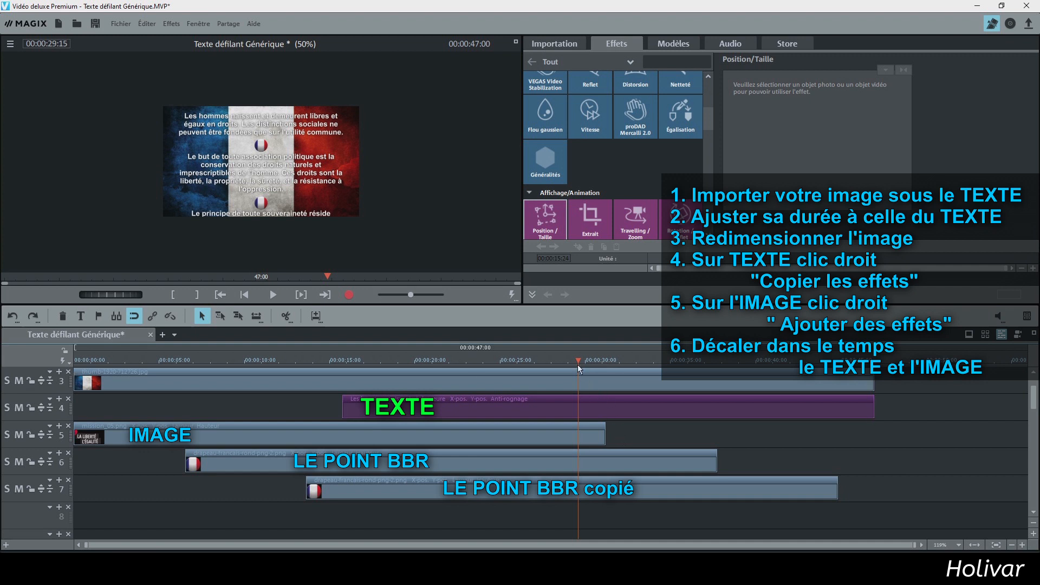
drag(577, 365, 703, 373)
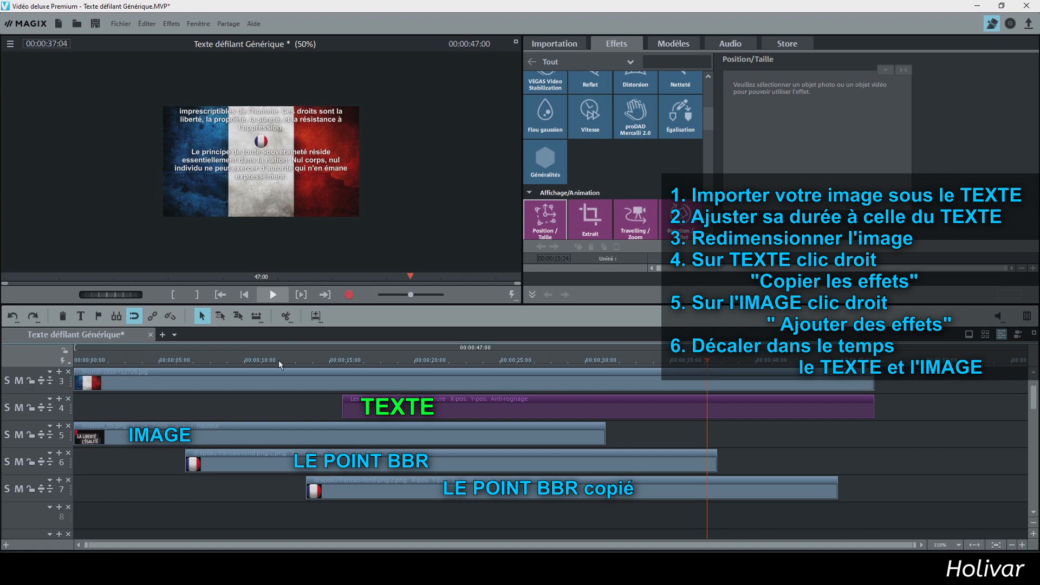
Add drapeau-francais-sur-tige-30-x-45-cm to track 8 over the title clip's full duration and shrink it to about 594 × 593 pixels.
key(alt+Tab)
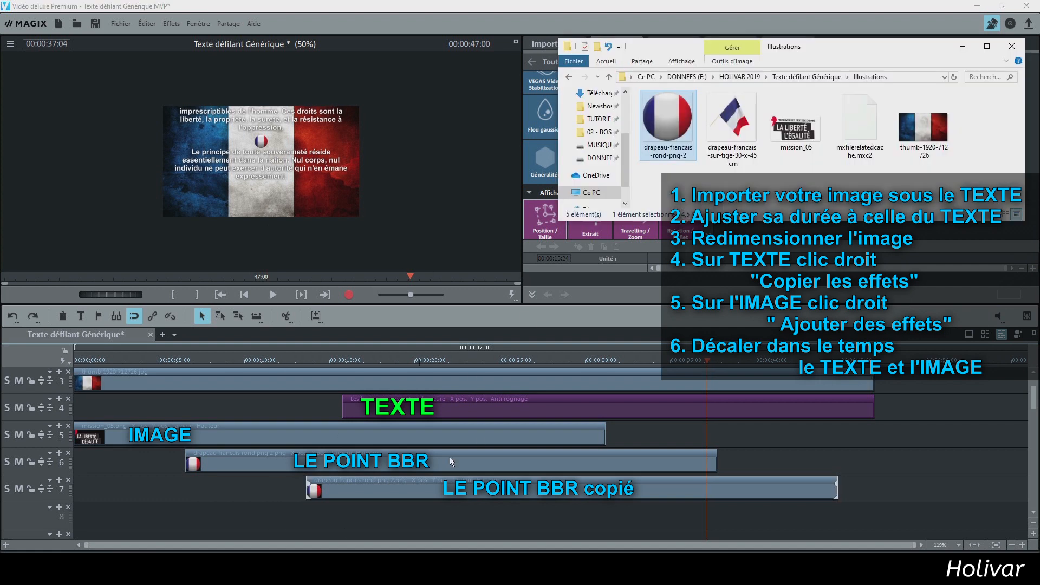
click(726, 112)
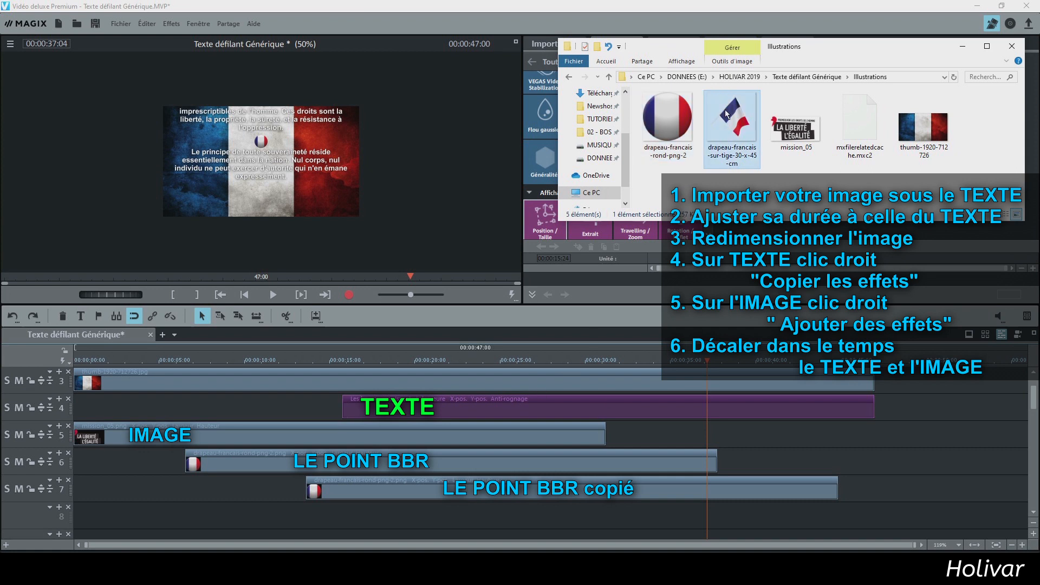
drag(724, 109, 395, 515)
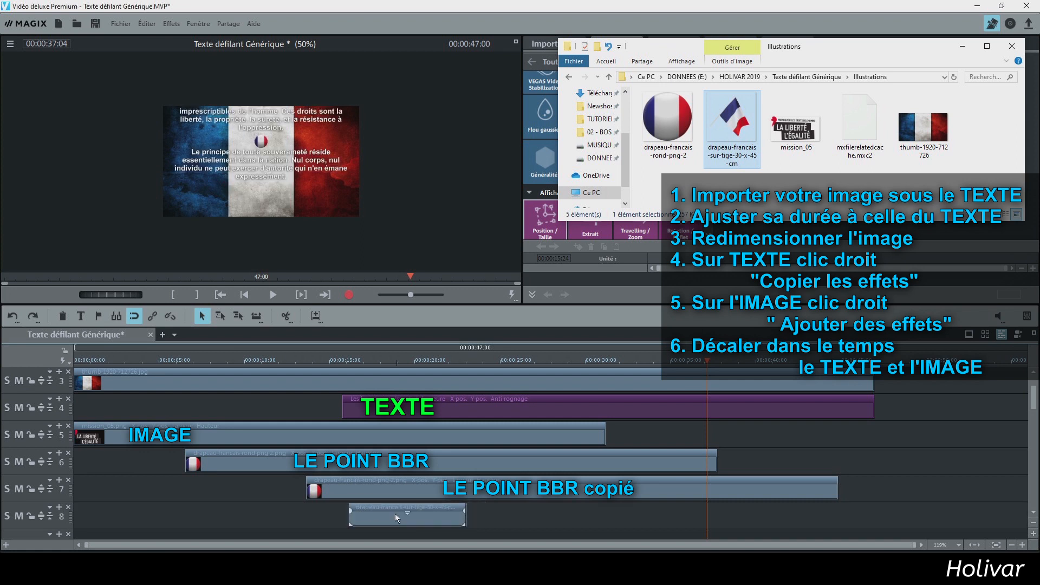
click(372, 519)
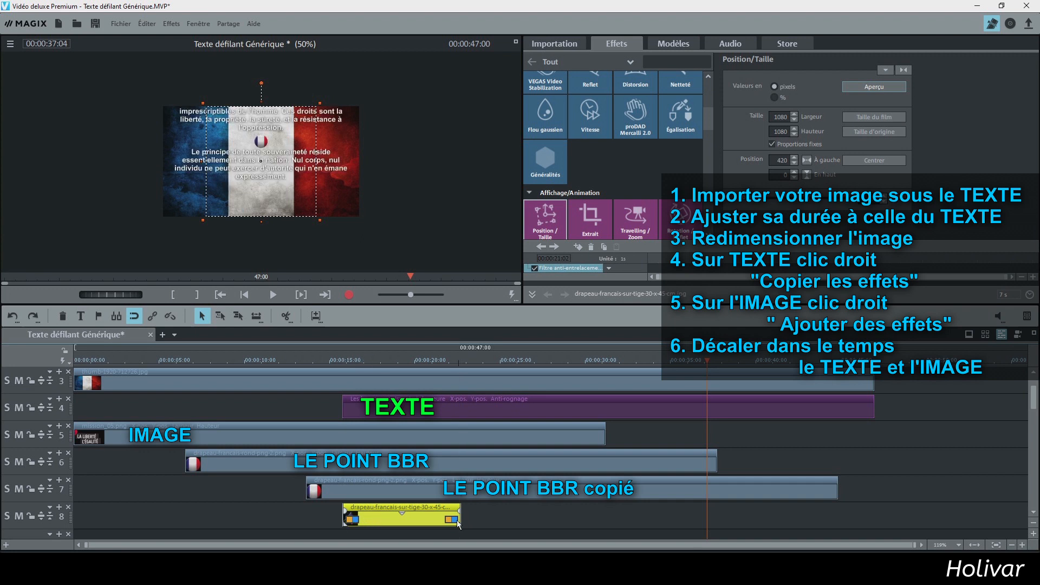
drag(459, 520, 873, 520)
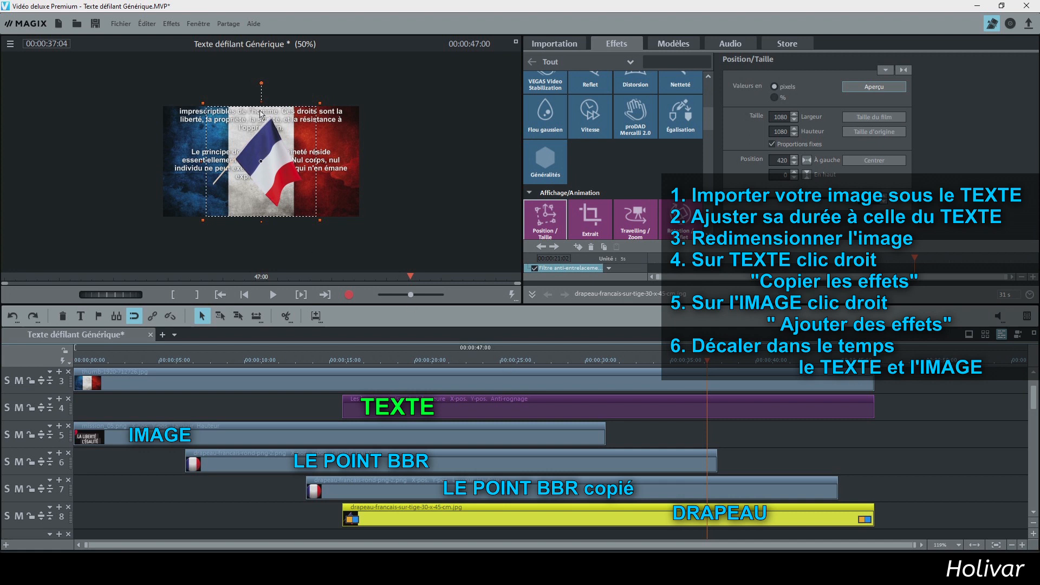
drag(261, 106, 261, 154)
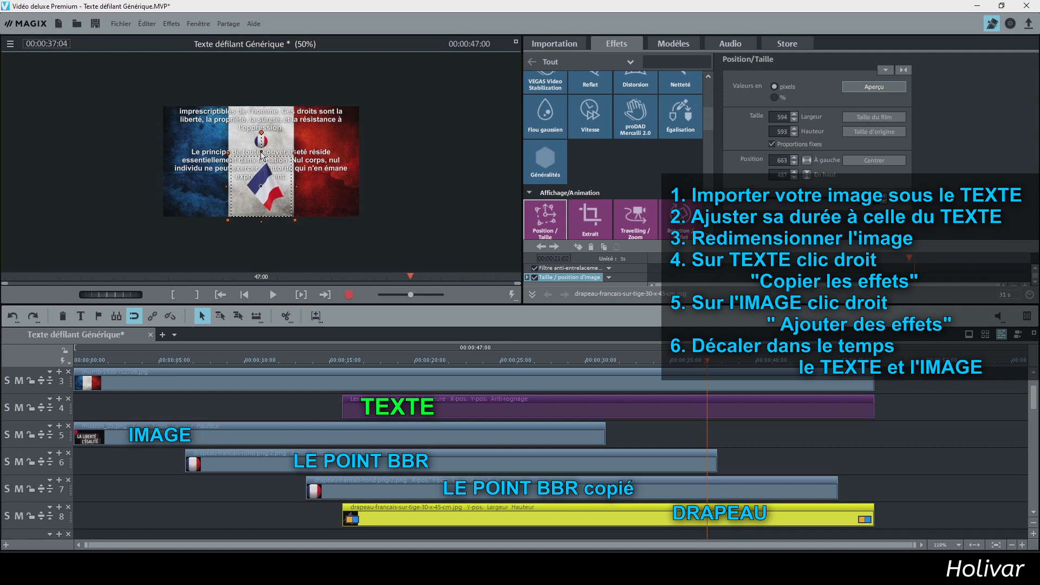
Copy the title's Anti-rognage, X-pos. and Y-pos. effects to the flag image on track 8 and shift it to start at about 00:00:25.
click(446, 408)
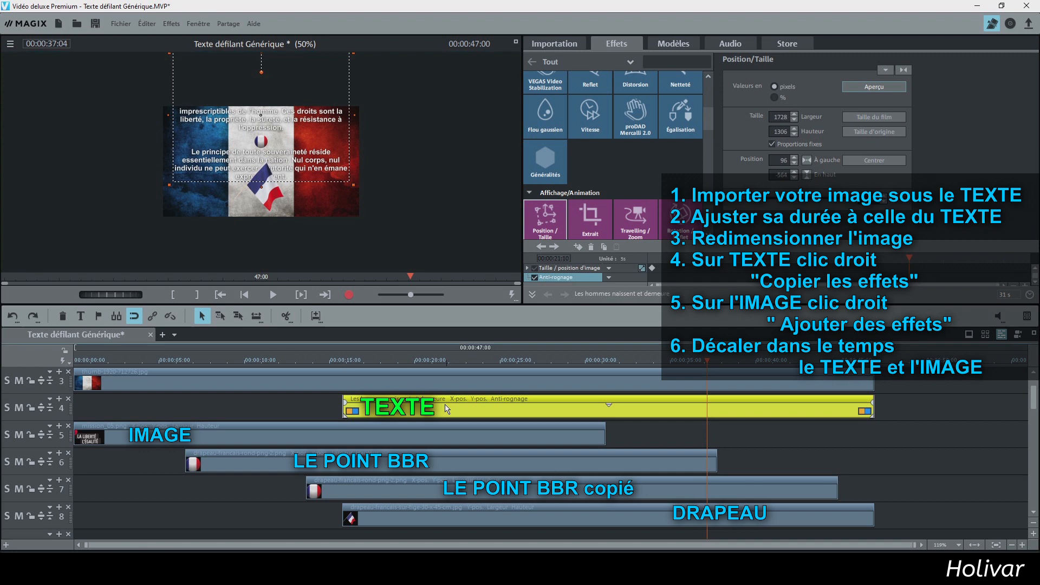
right_click(447, 409)
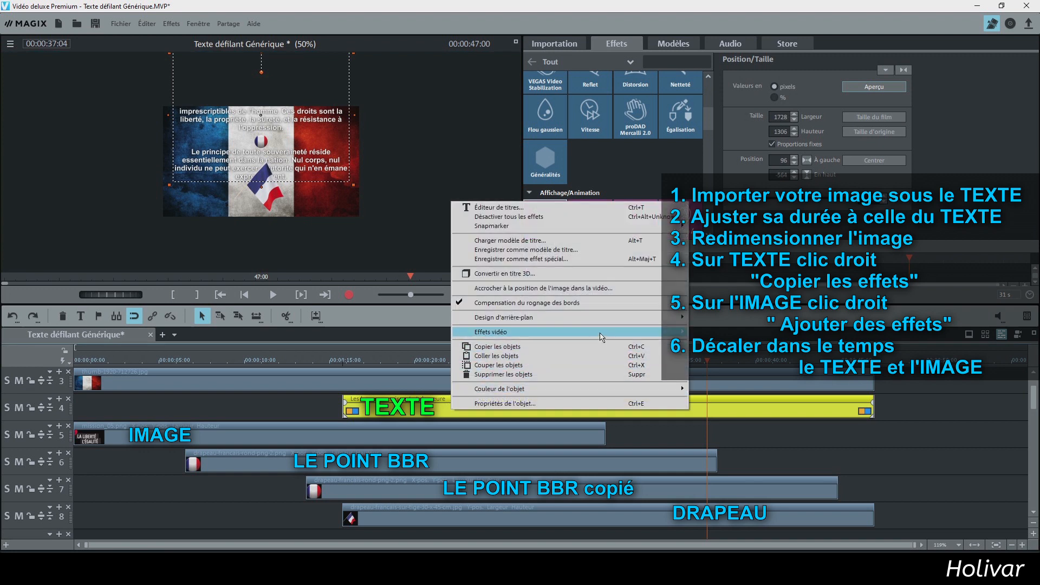
mouse_move(601, 336)
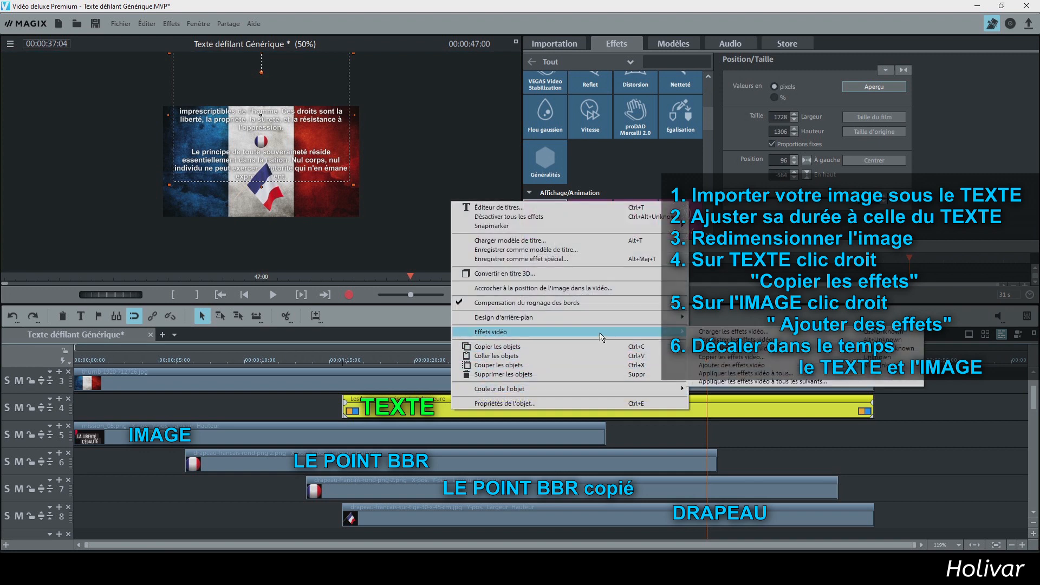
click(732, 359)
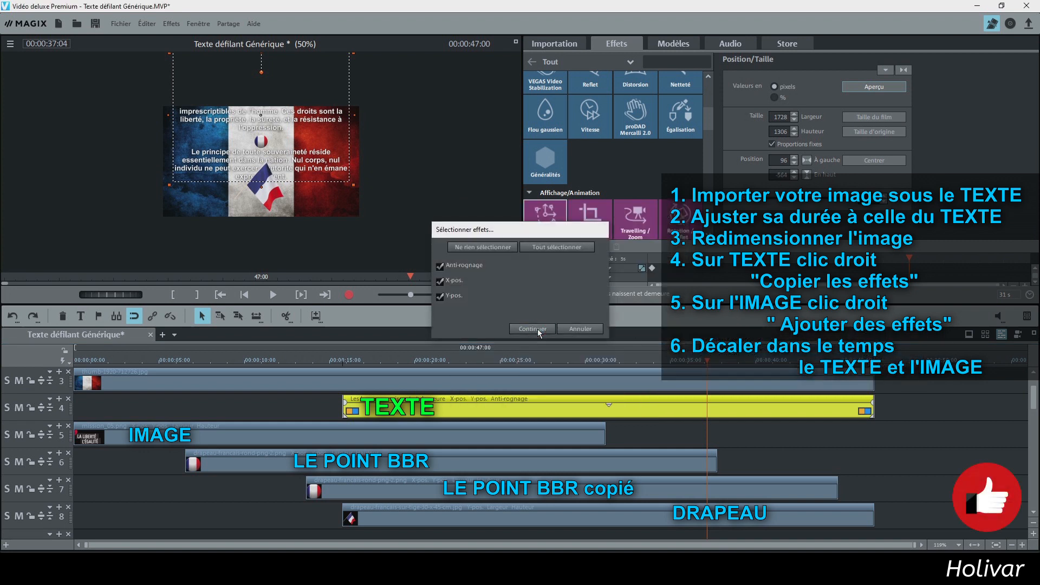
click(537, 329)
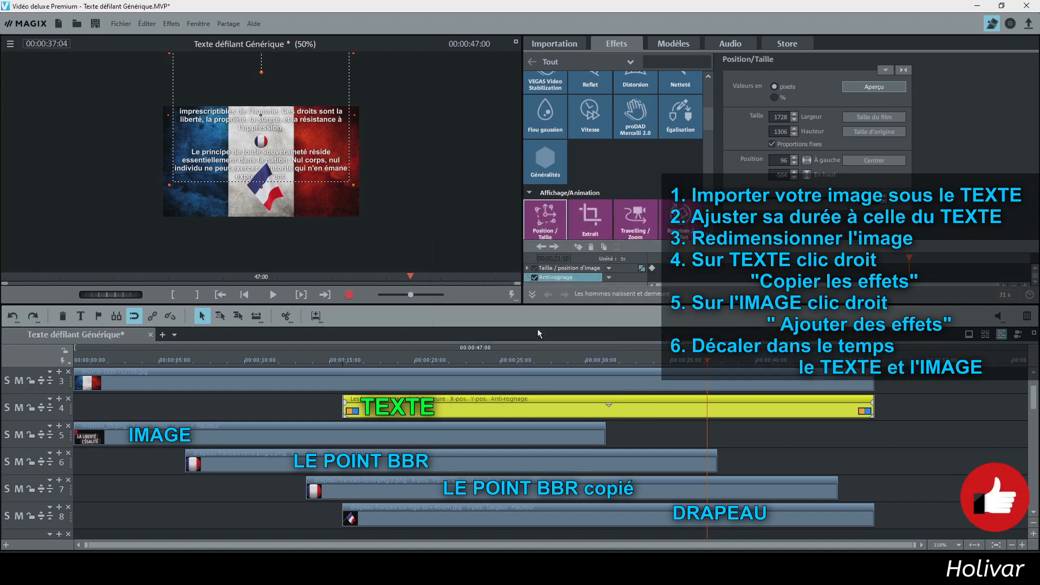
click(432, 511)
right_click(432, 512)
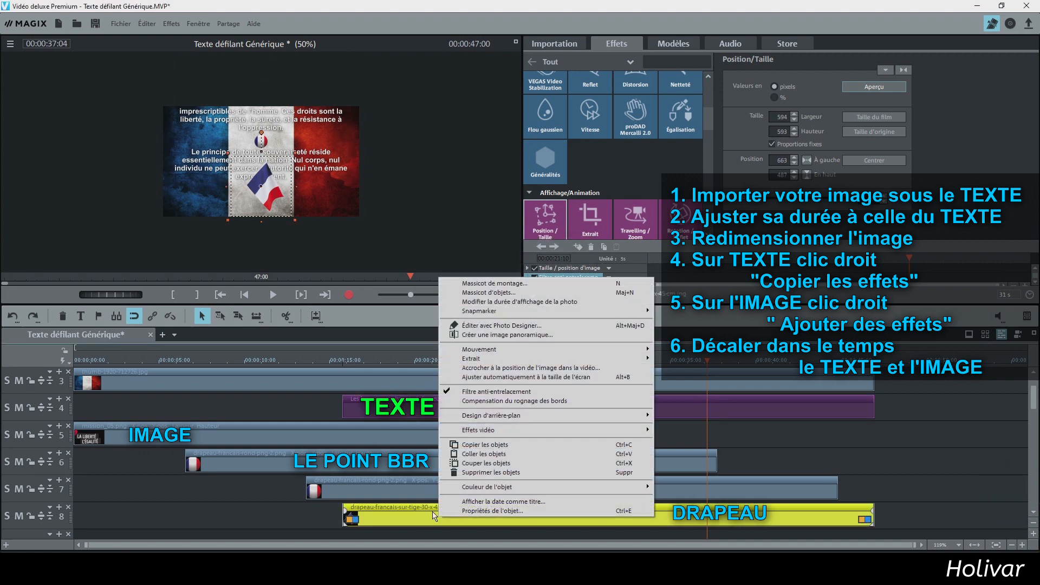
mouse_move(583, 434)
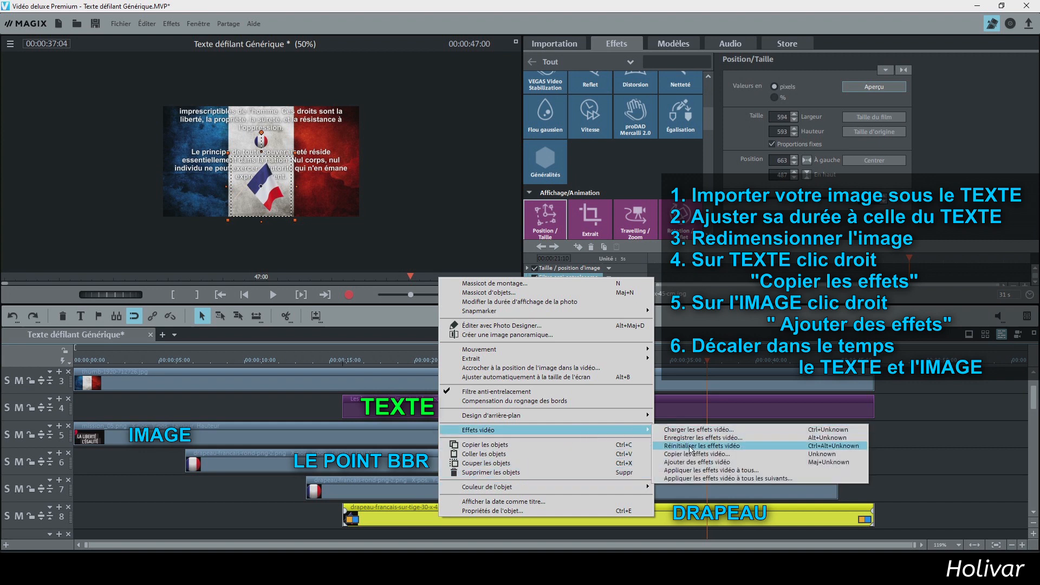
click(742, 462)
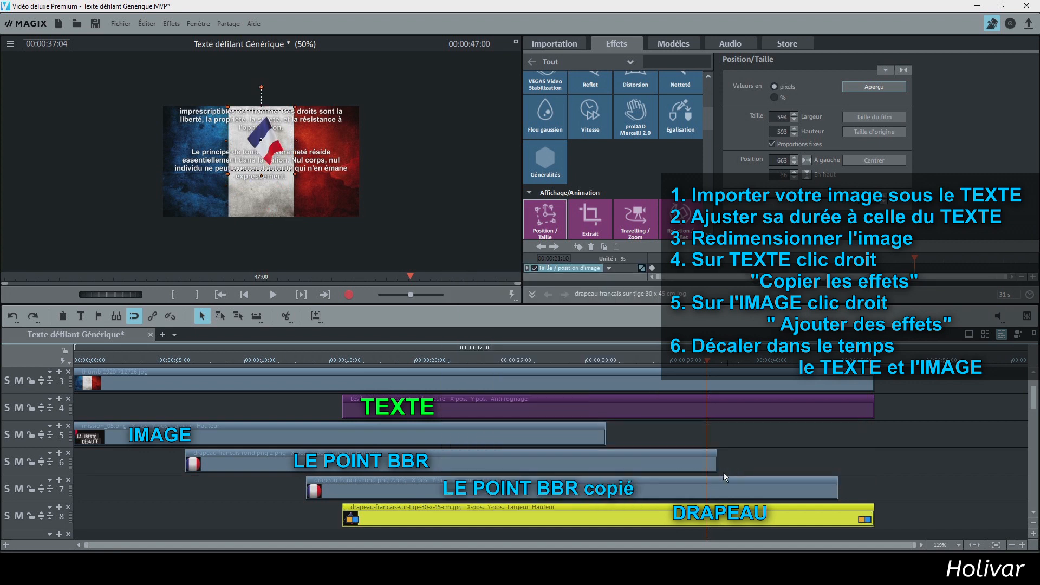
drag(405, 520, 571, 519)
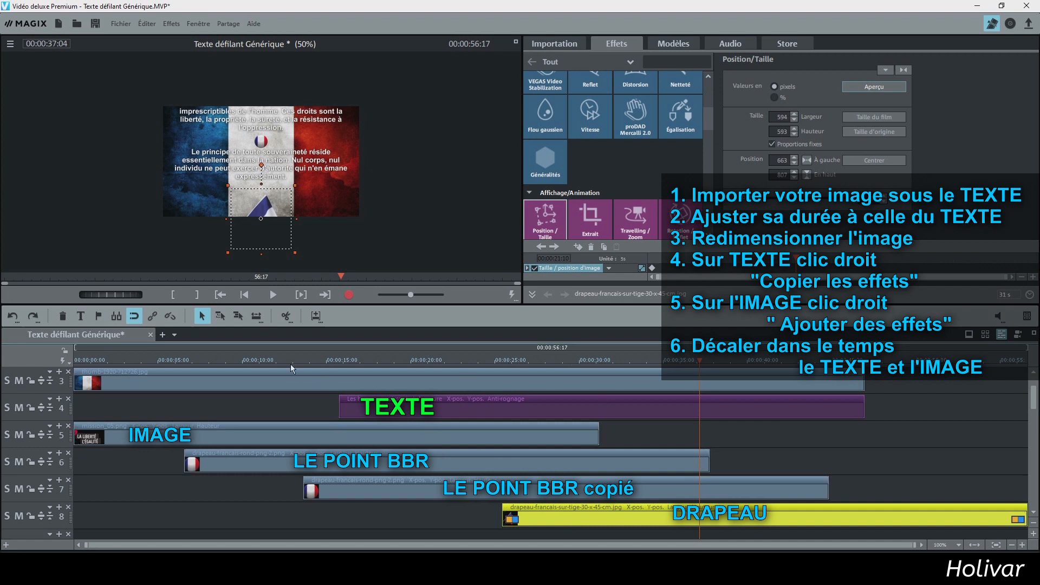
Play back the sequence from 00:00:11:04 to check the scrolling flag, and set the preview zoom to 100 %.
click(261, 362)
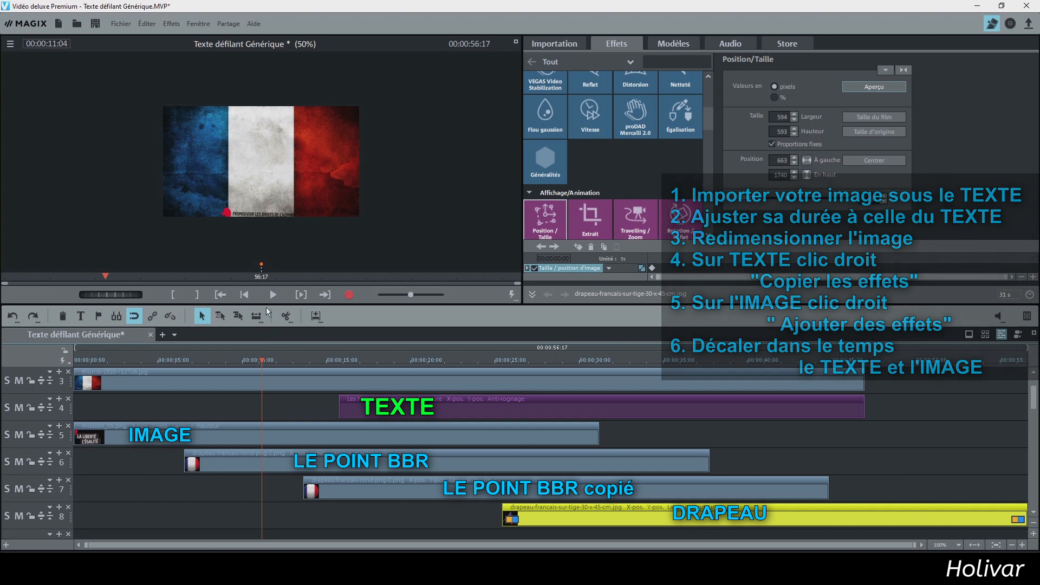
click(272, 296)
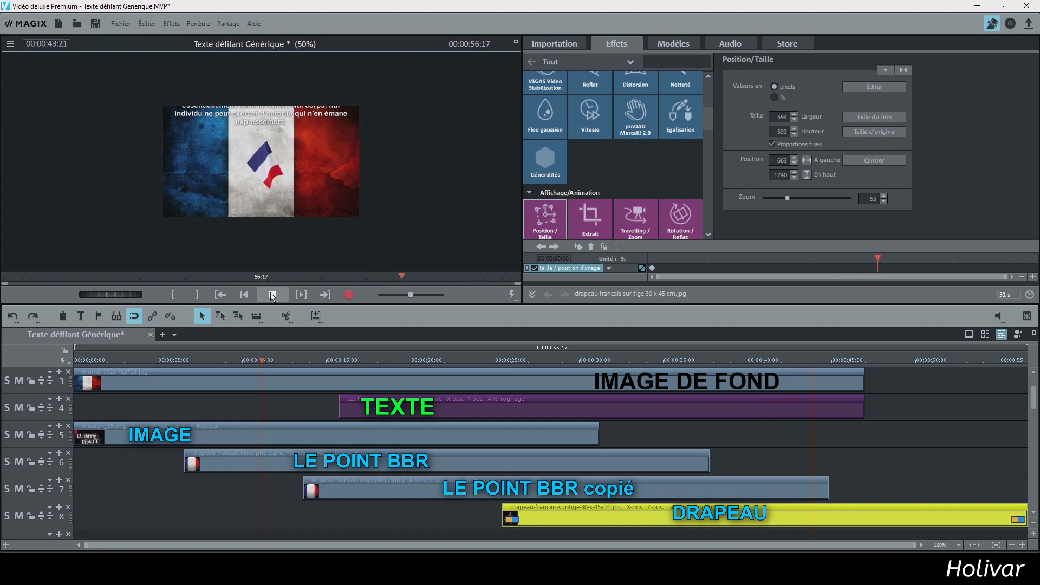
click(272, 295)
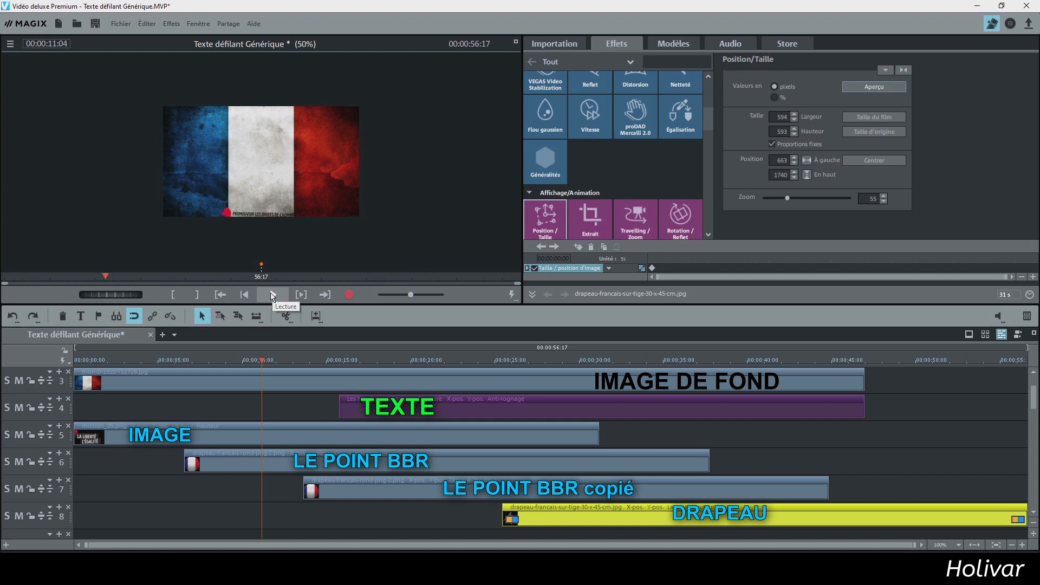
click(10, 44)
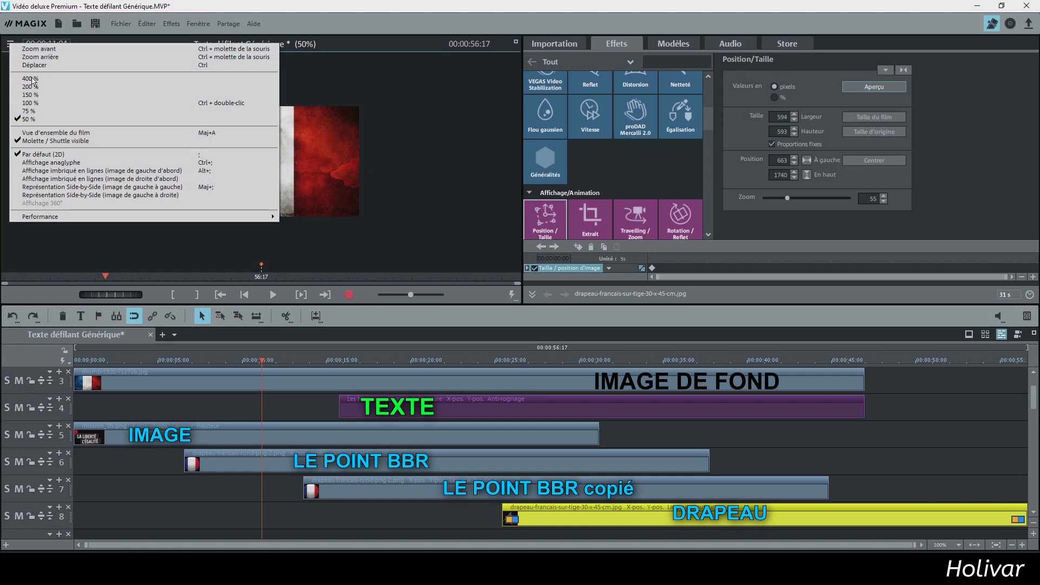
click(43, 104)
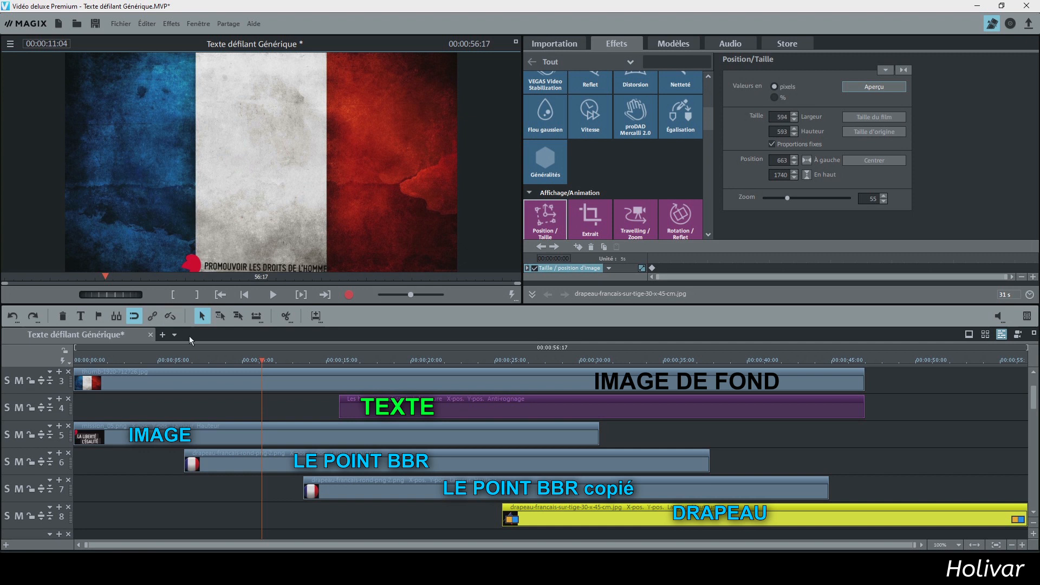
Split the clips at 00:00:06:14 and delete the leading pieces of the background on track 3 and the image on track 5.
drag(257, 367, 183, 373)
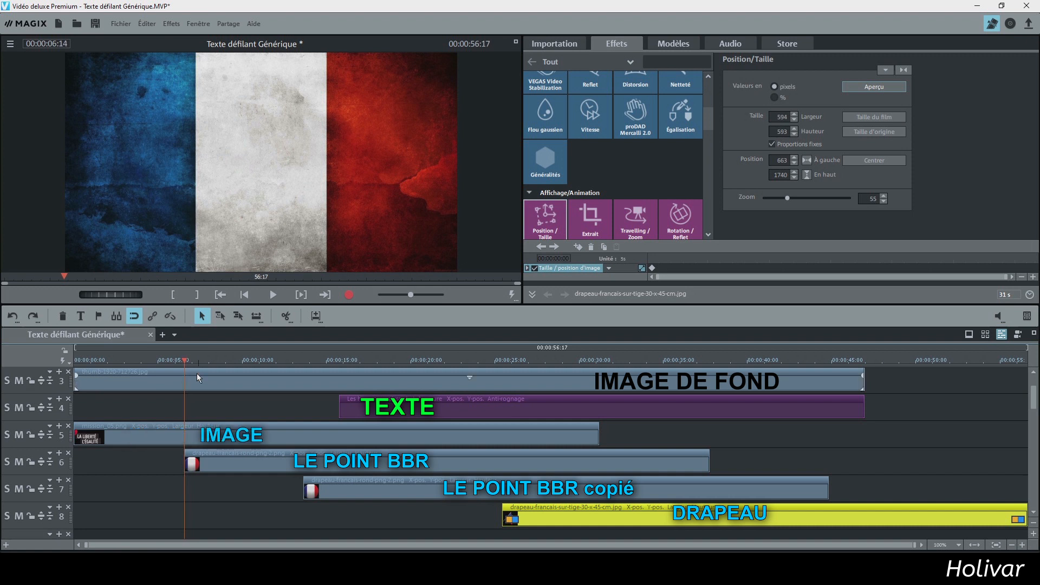
click(200, 404)
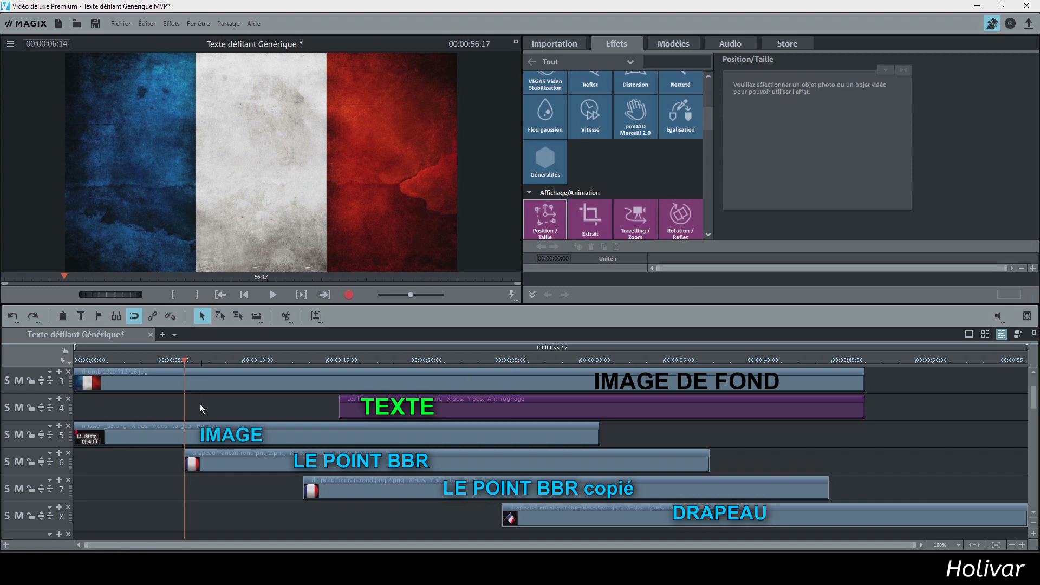
click(285, 318)
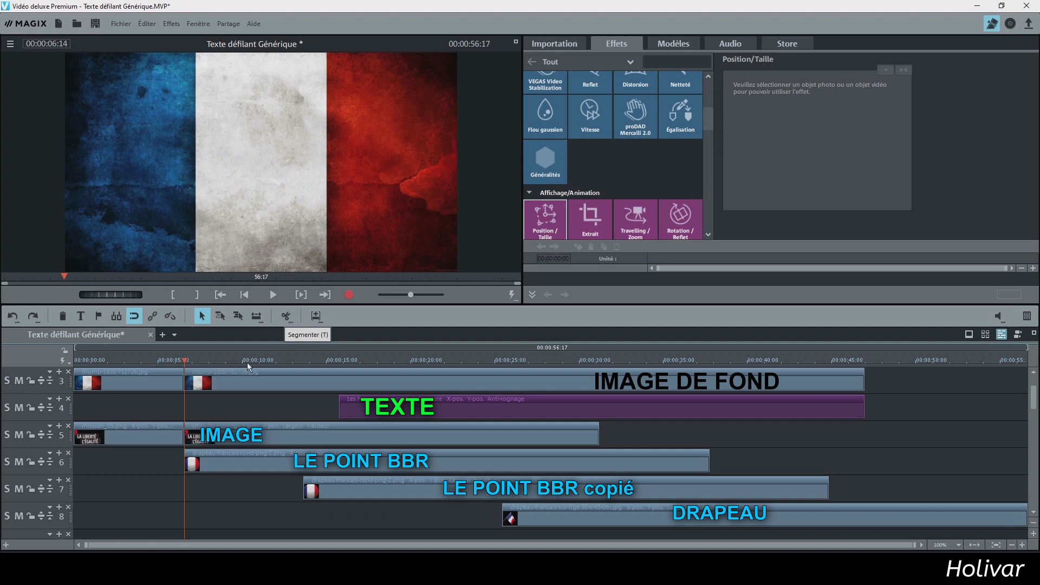
click(161, 385)
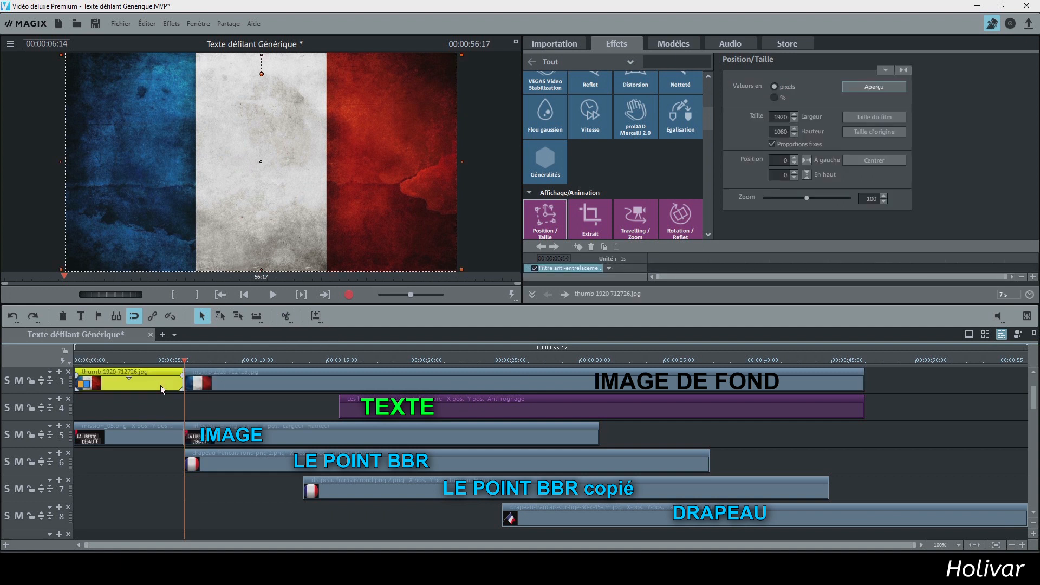
key(Delete)
click(162, 430)
key(Delete)
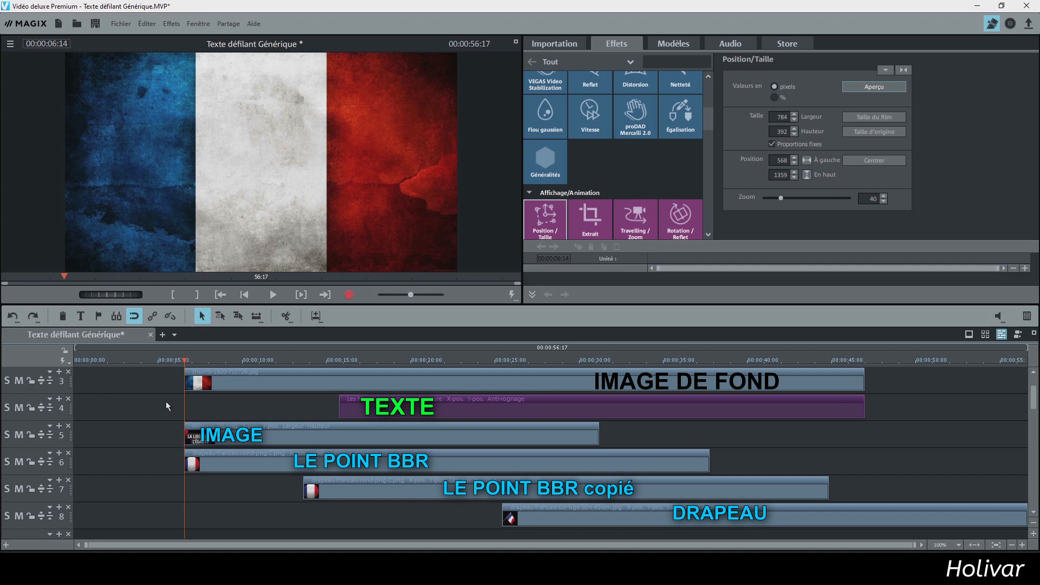
Extend the background image on track 3 to about 00:00:56:03 and cut off the track 8 flag clip at the same point.
drag(184, 362, 845, 359)
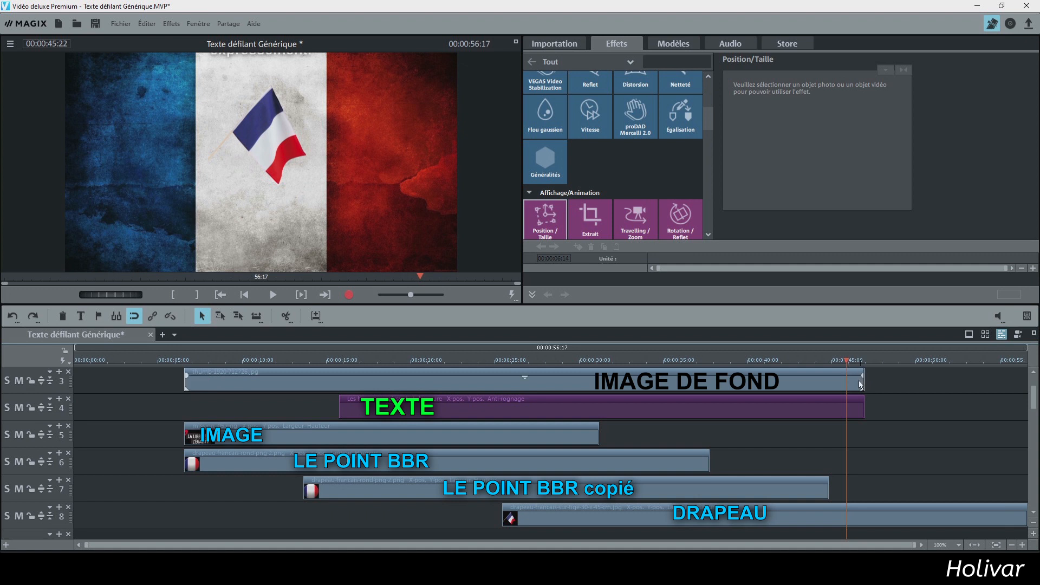
drag(861, 382, 1016, 387)
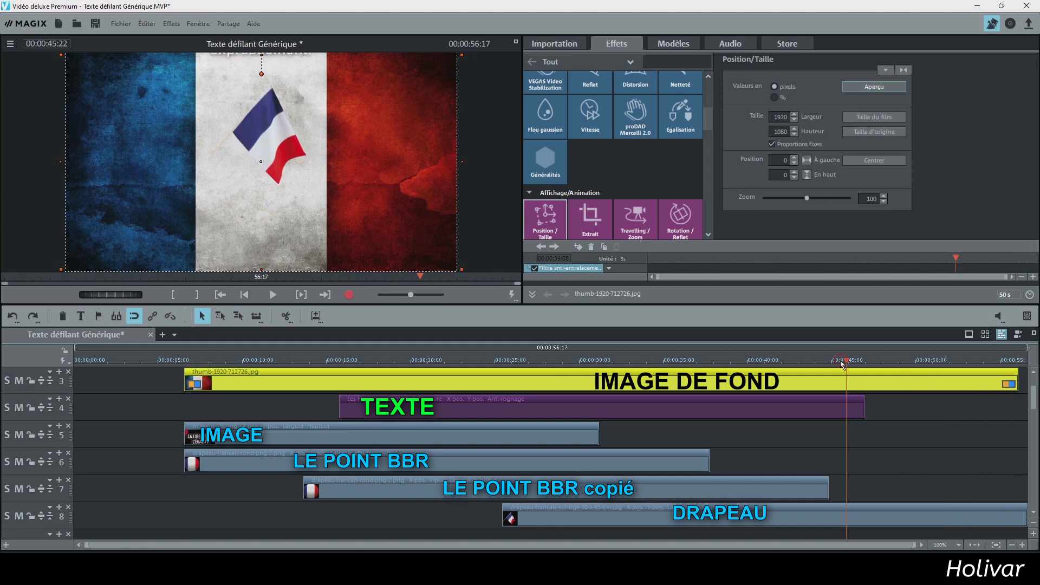
drag(847, 364, 1019, 364)
click(986, 501)
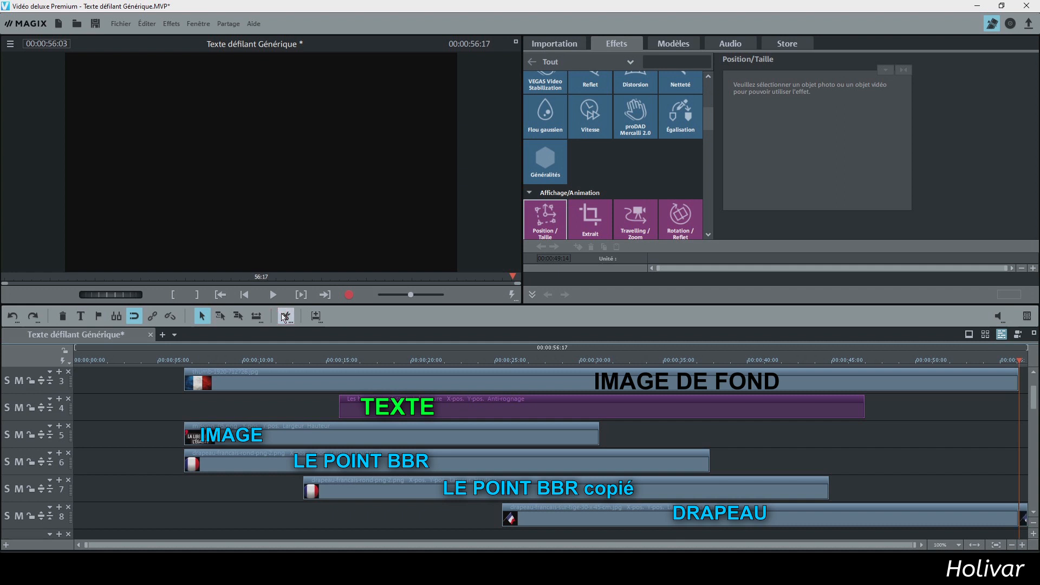
click(1025, 513)
click(1025, 514)
Select all clips on tracks 3 to 8 and shift them together so the background image starts at 00:00:00:00.
click(248, 380)
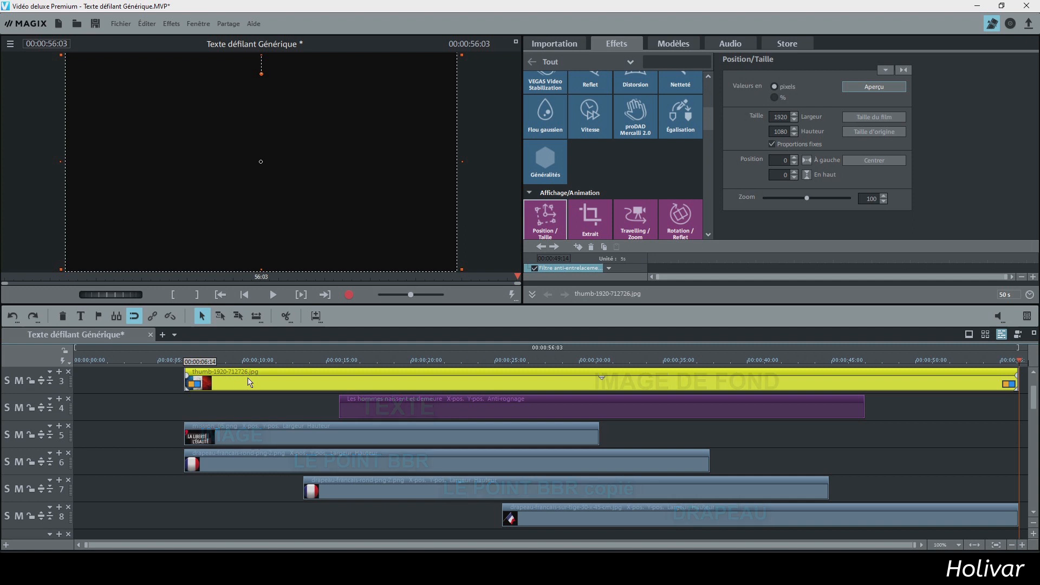
key(ctrl+a)
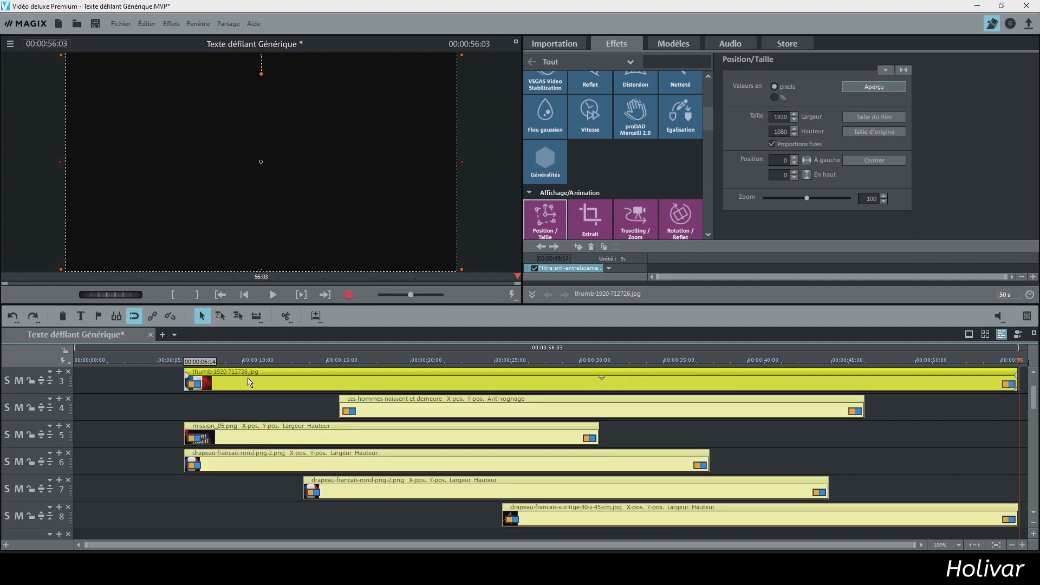
drag(248, 383, 102, 384)
click(100, 384)
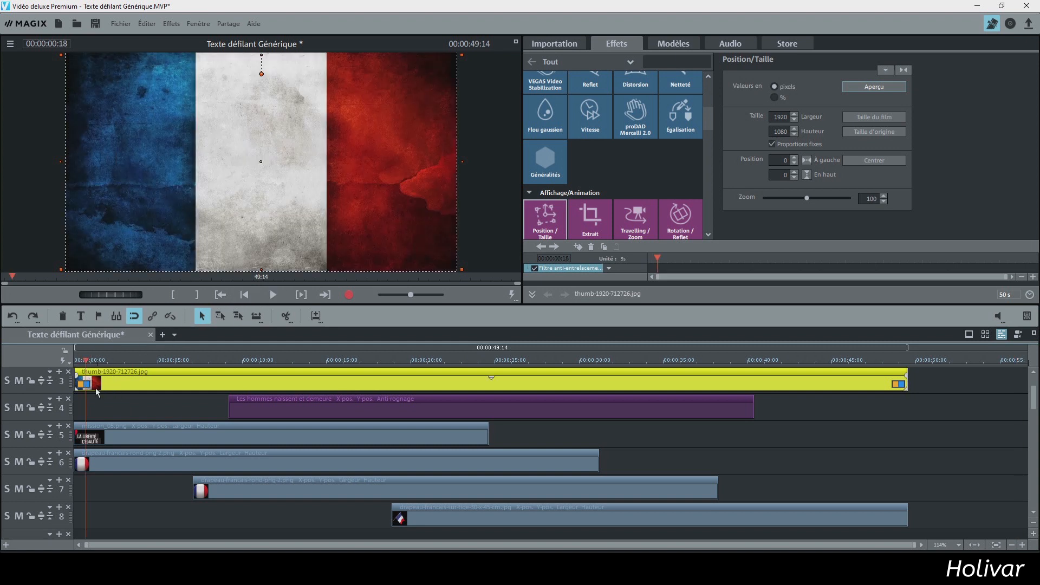
click(98, 407)
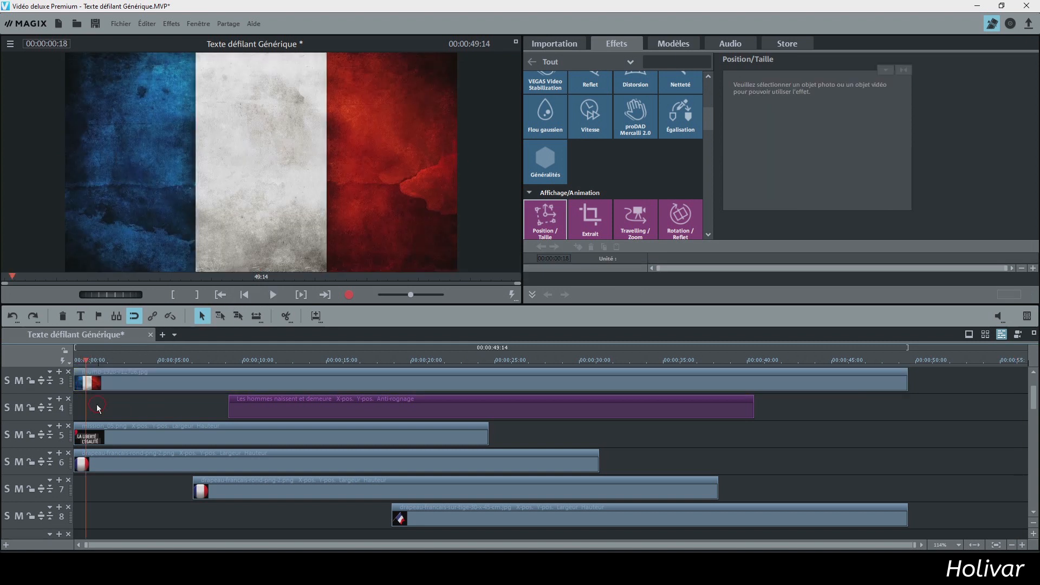
Add a fade-in and a fade-out of roughly 2 seconds each to the background image on track 3 and play back the sequence.
click(77, 382)
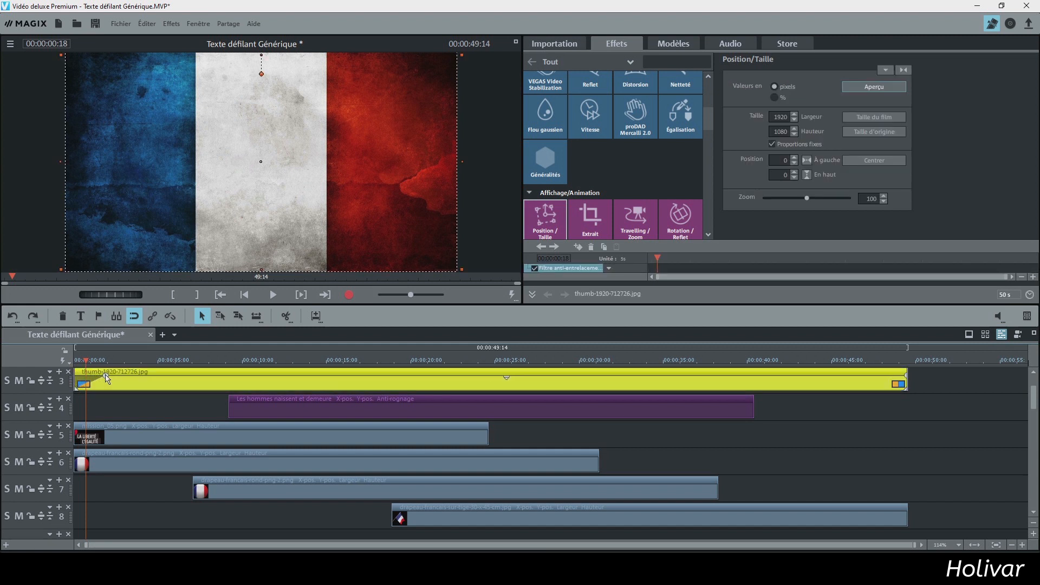
drag(106, 379, 112, 380)
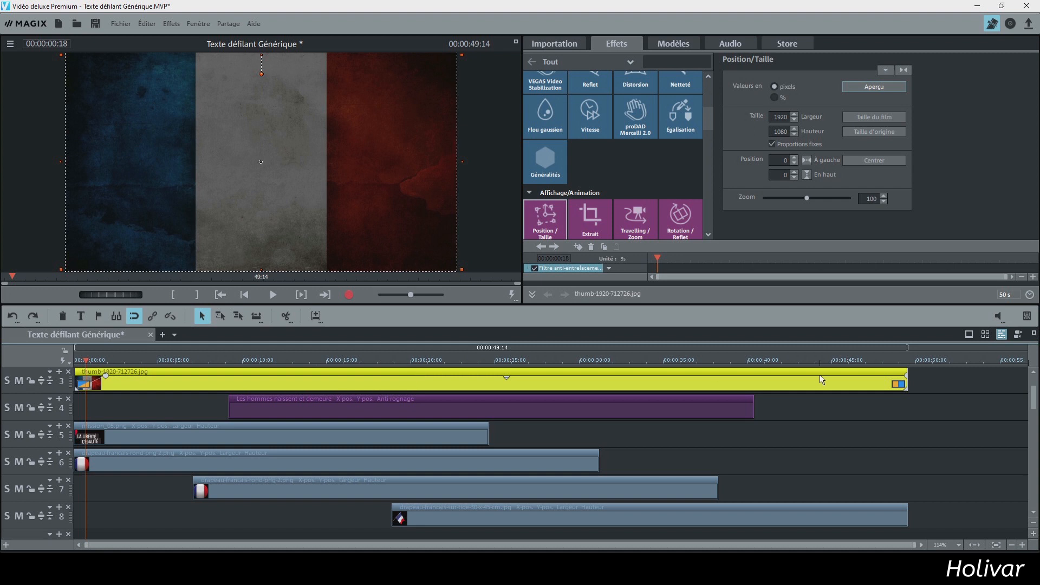
drag(907, 379, 889, 378)
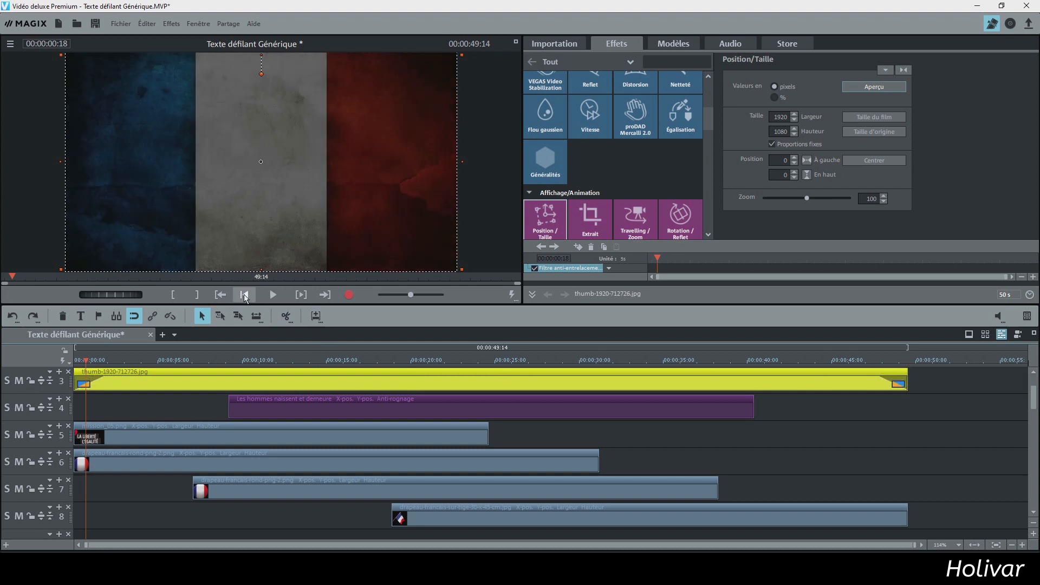
click(273, 295)
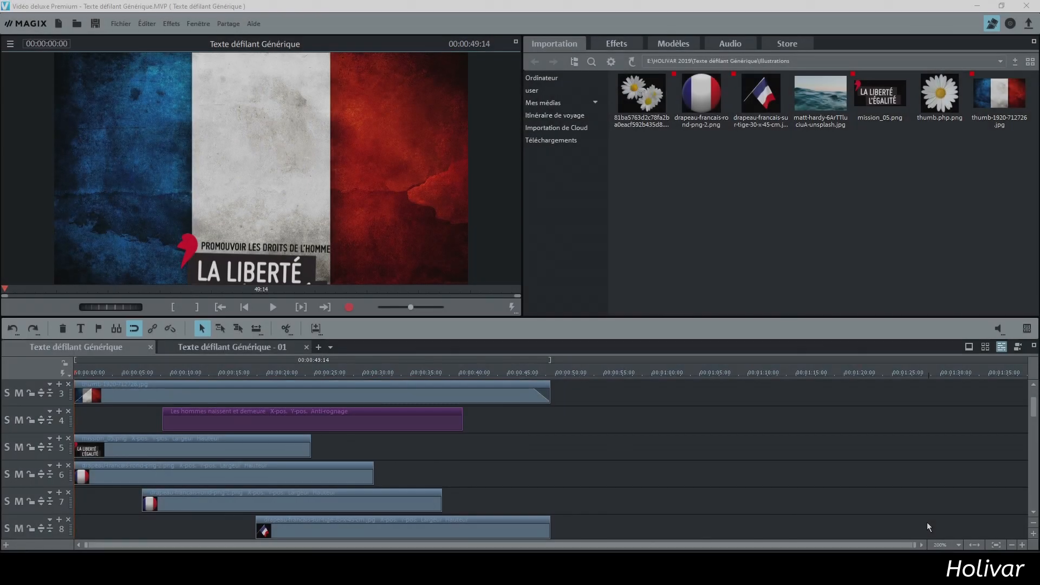
Export the film as an MPEG-4 video file named VIDEO in the Texte défilant Générique folder.
click(1028, 25)
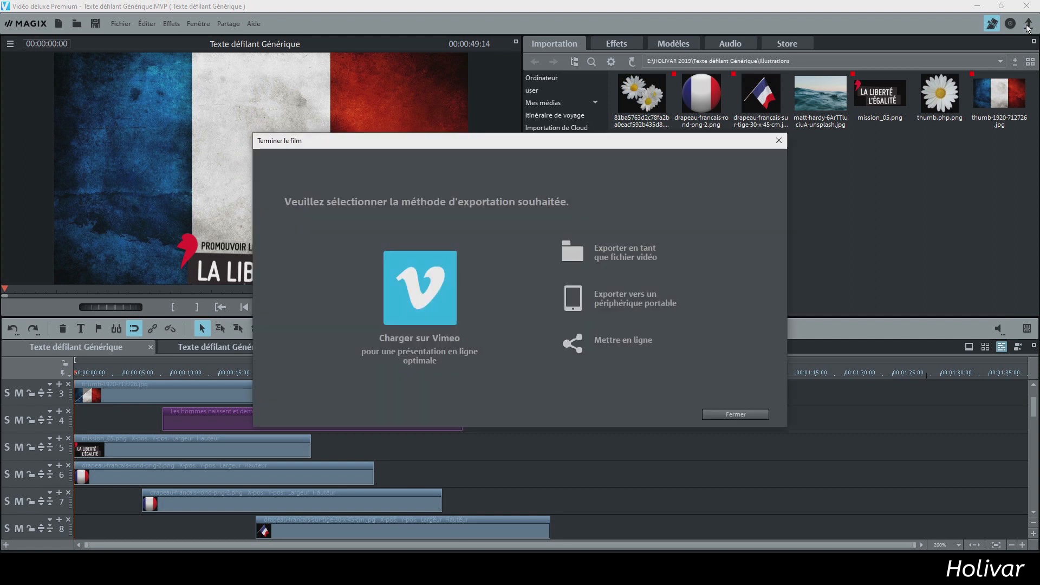
click(635, 254)
click(644, 285)
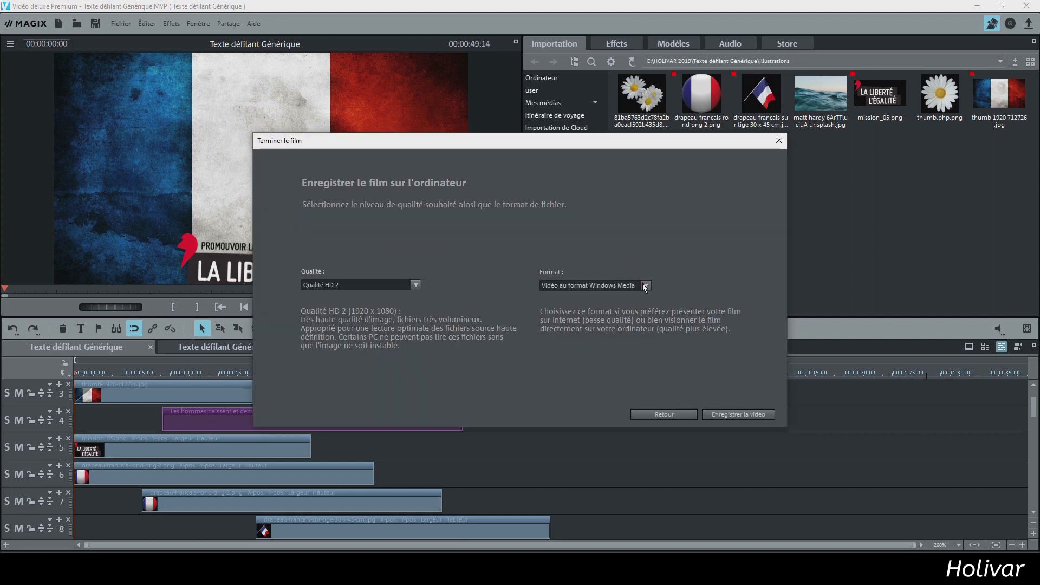
click(595, 310)
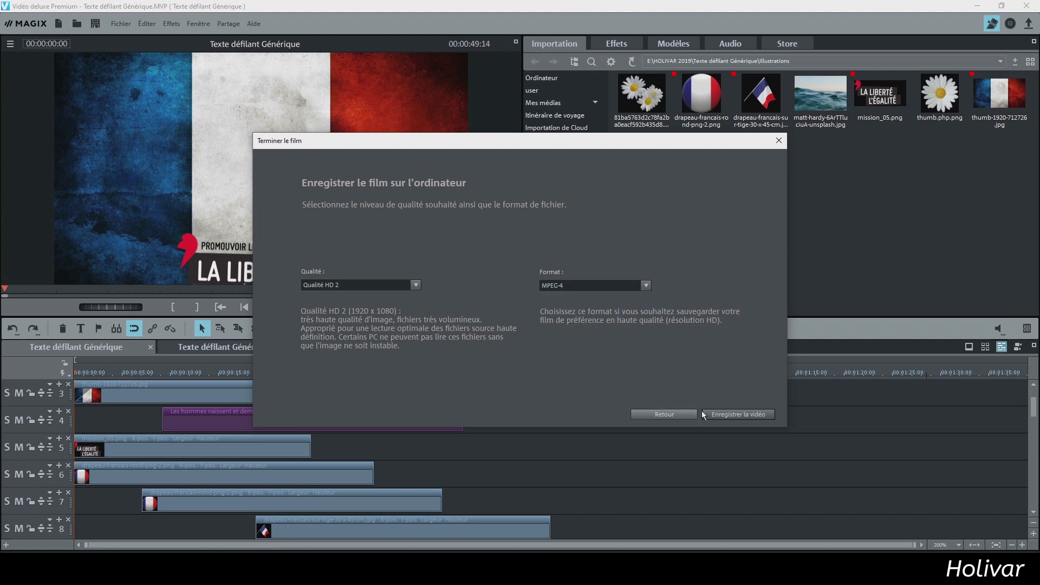
click(723, 415)
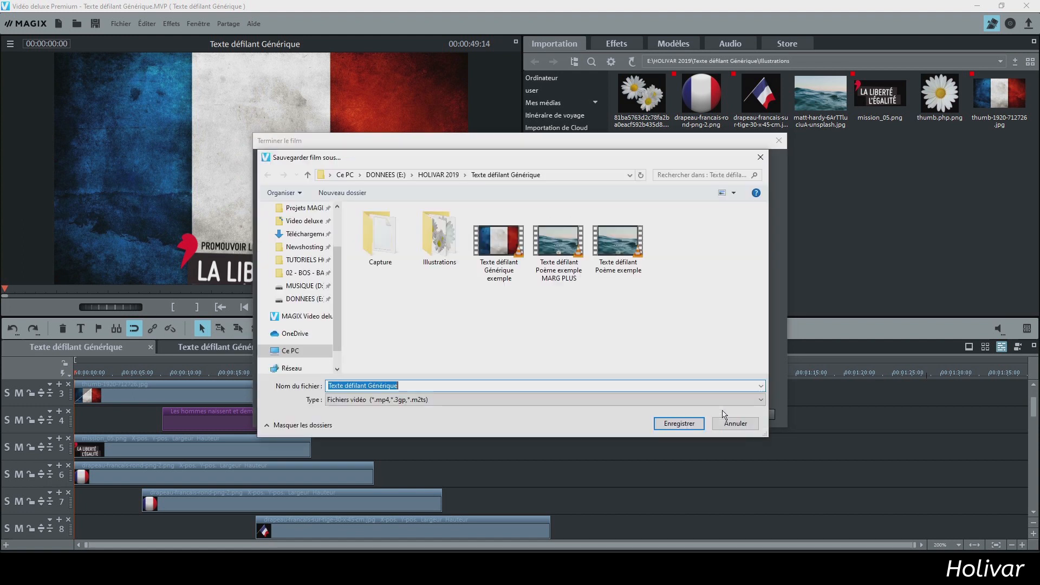
text(VIDE)
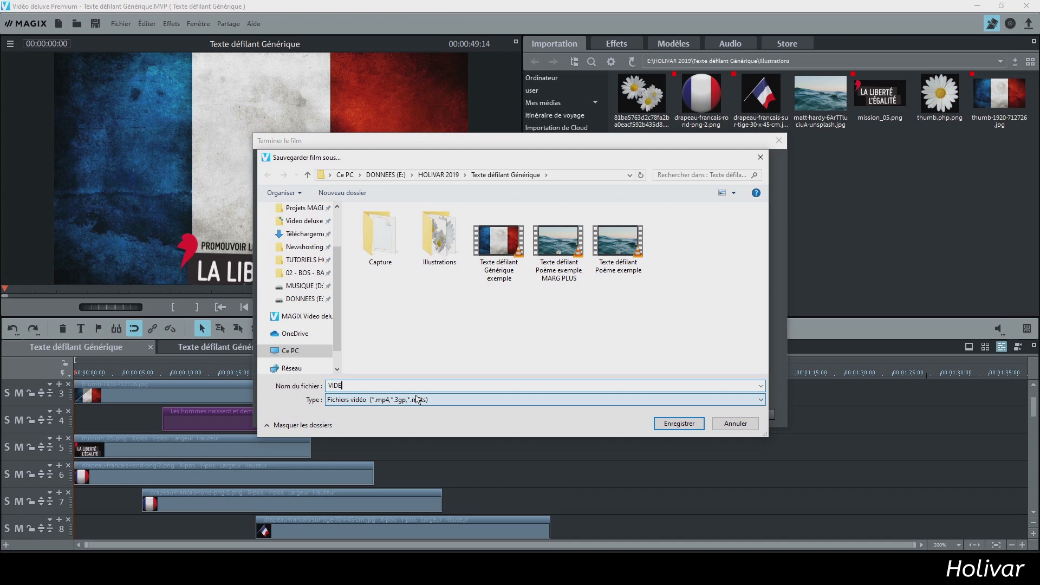
text(O)
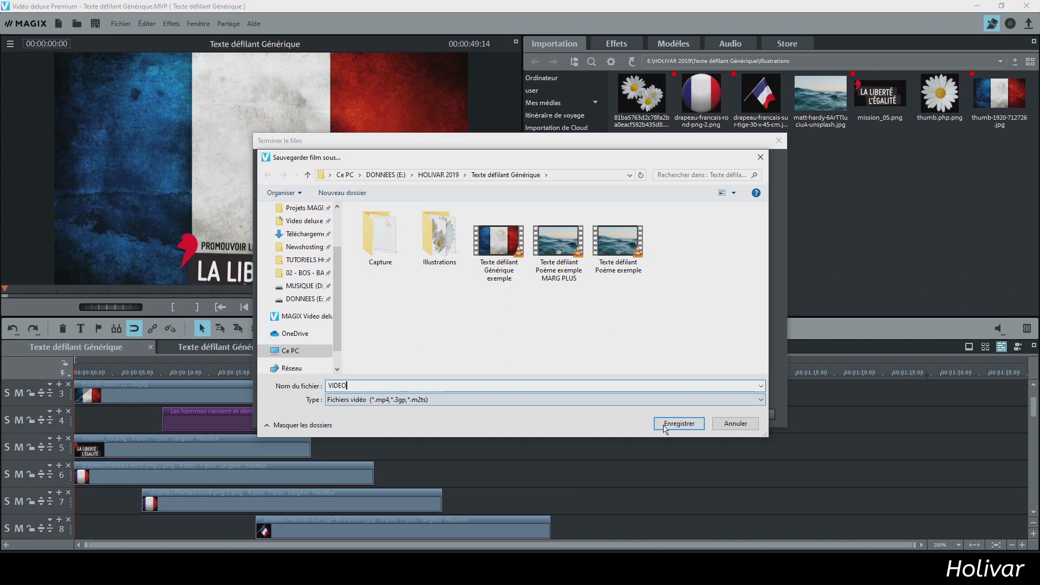
click(664, 425)
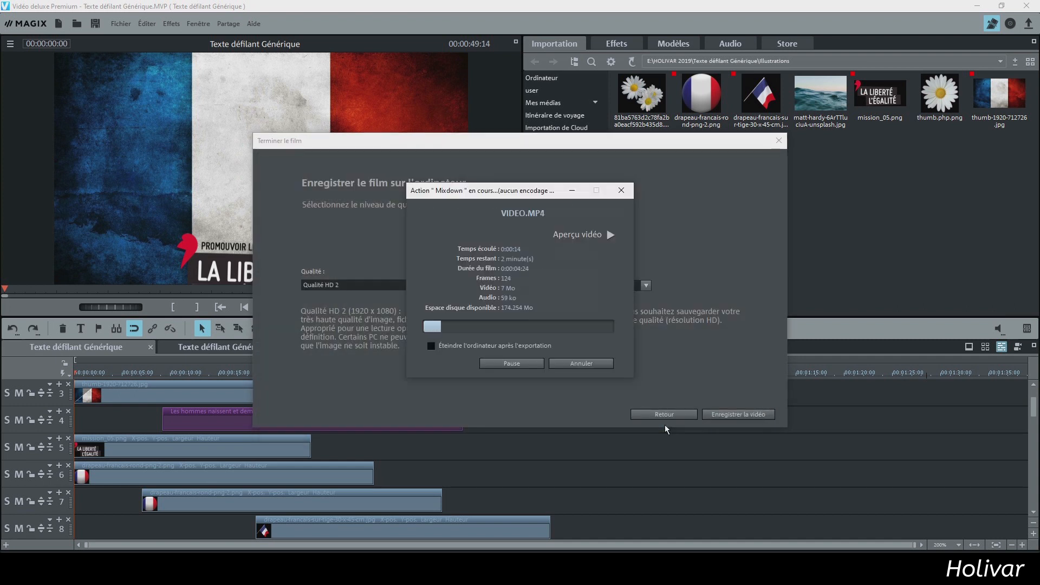